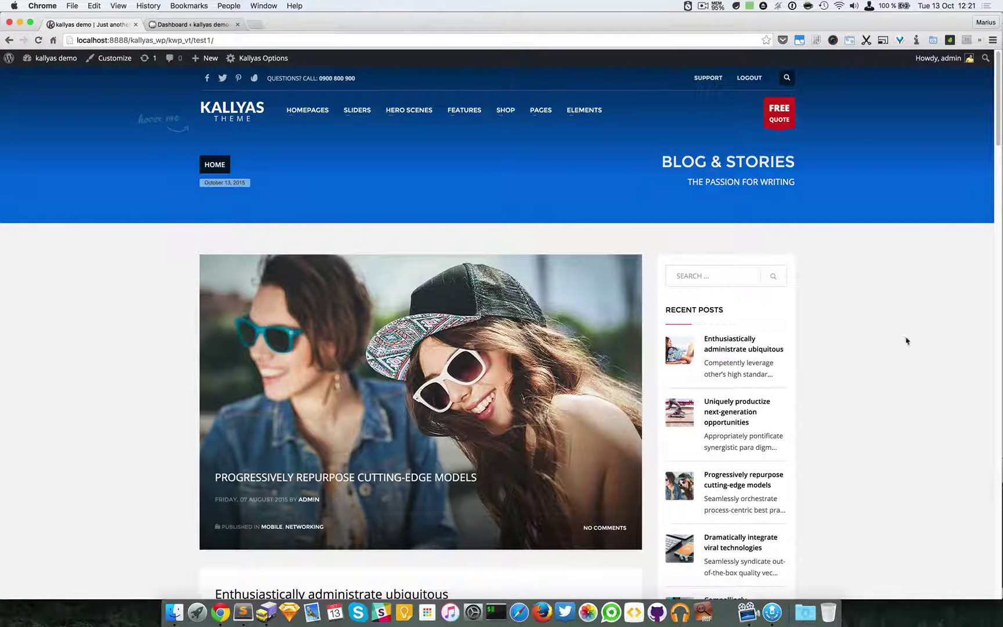
Open the Elements mega-menu in the Kallyas demo site's main navigation
{"action": "mouse_move", "coordinate": [580, 114]}
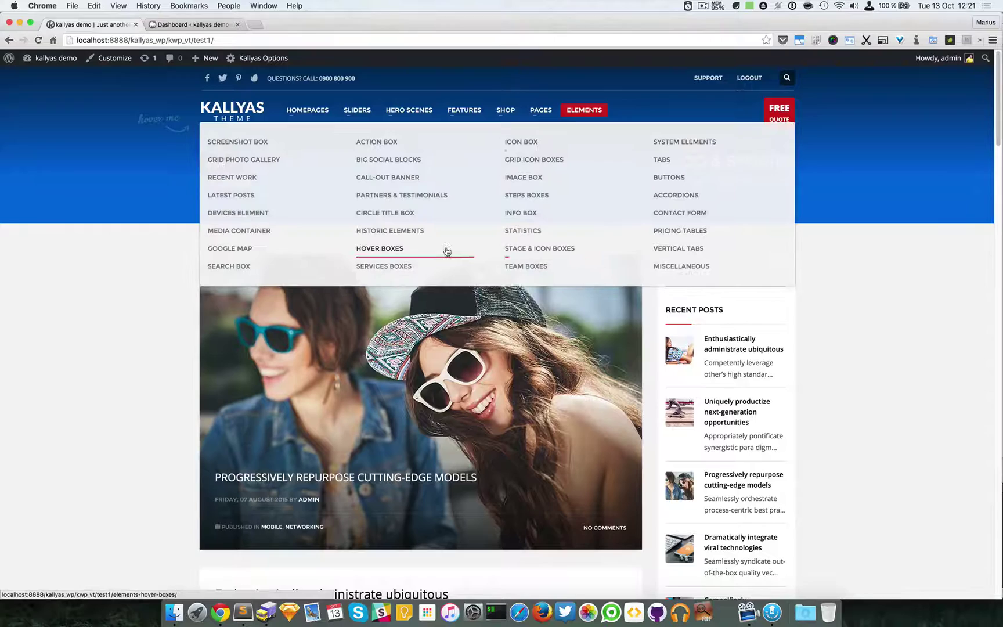
Open the Google Map elements demo and scroll through the boxed and full-width map examples
{"action": "left_click", "coordinate": [229, 250]}
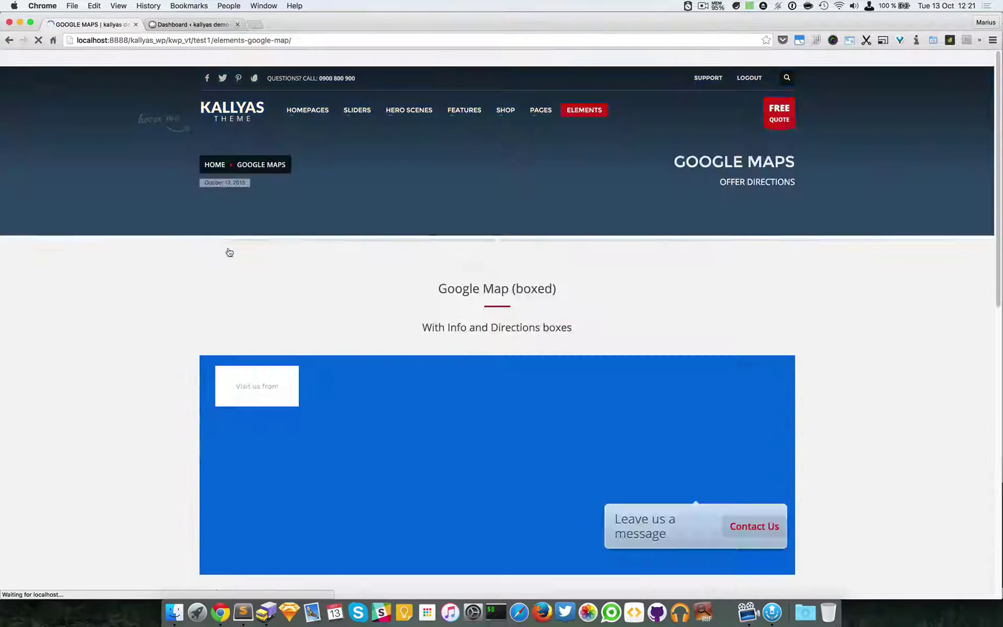
{"action": "scroll", "coordinate": [894, 275], "scroll_direction": "down", "scroll_amount": 1}
{"action": "scroll", "coordinate": [894, 276], "scroll_direction": "down", "scroll_amount": 5}
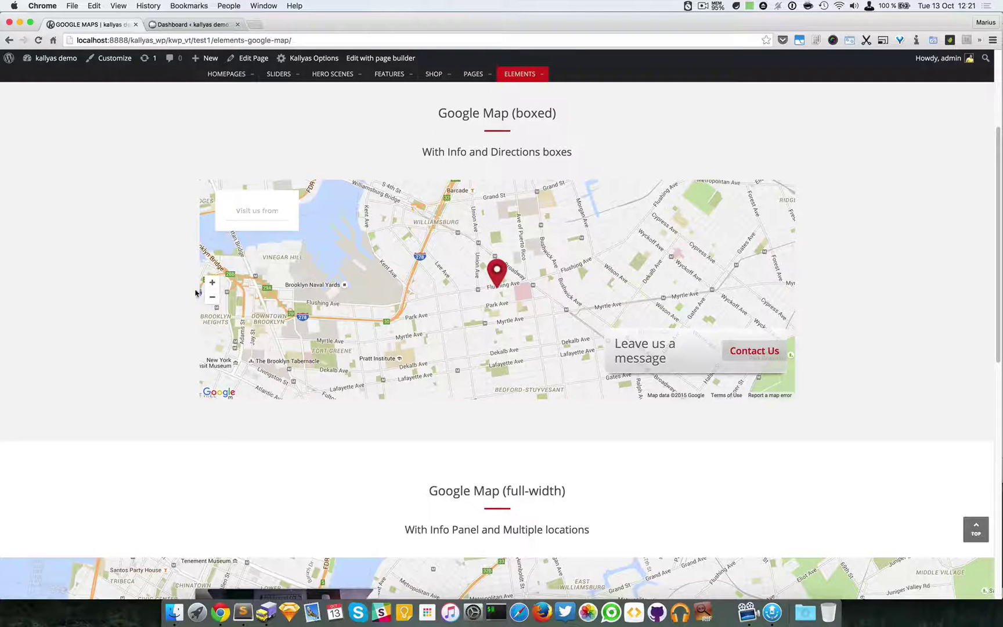
{"action": "scroll", "coordinate": [854, 280], "scroll_direction": "down", "scroll_amount": 3}
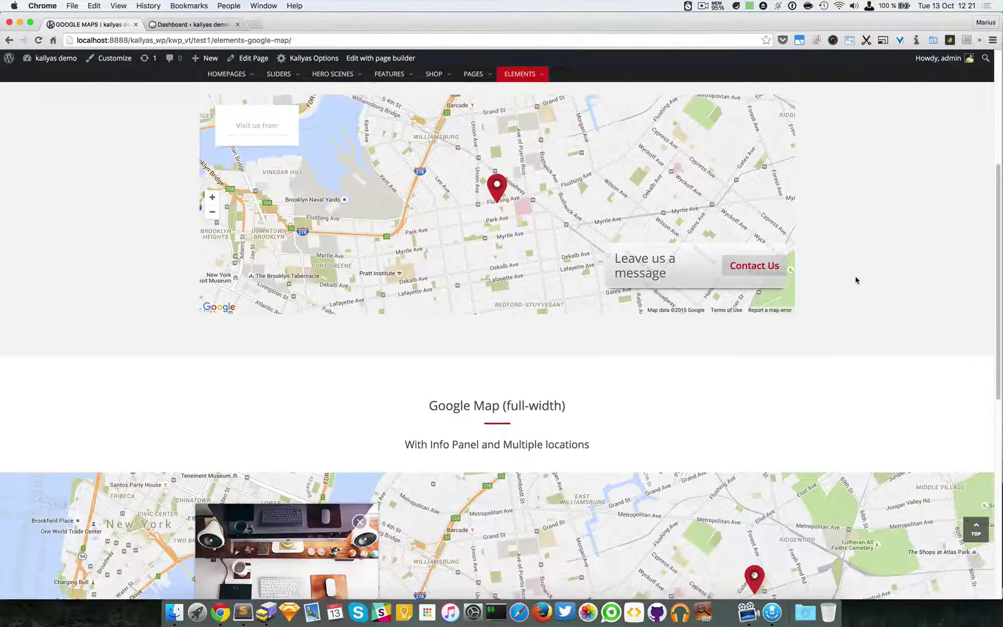
{"action": "scroll", "coordinate": [856, 280], "scroll_direction": "down", "scroll_amount": 10}
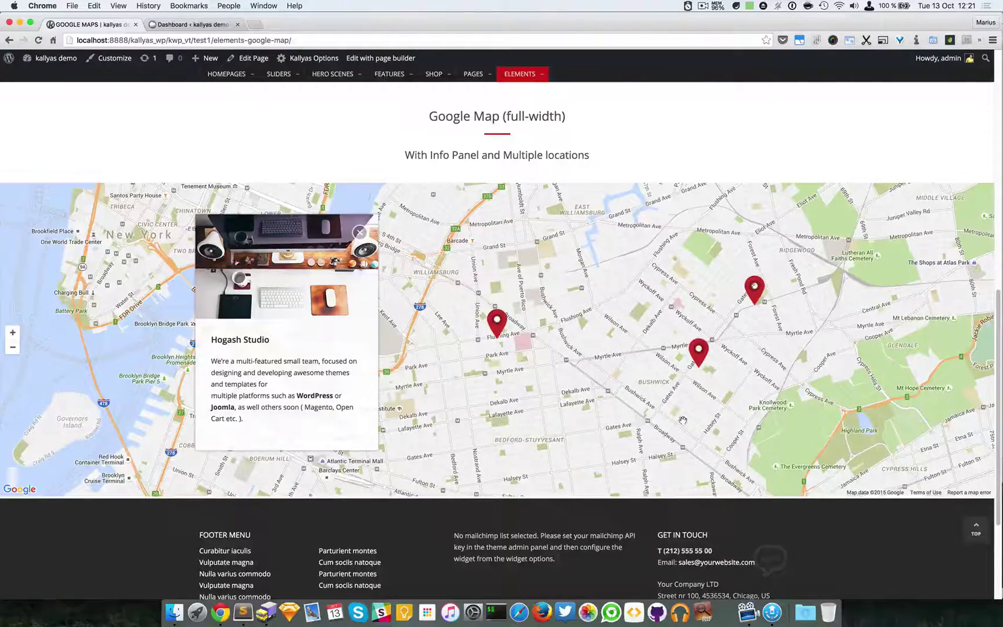
{"action": "scroll", "coordinate": [702, 411], "scroll_direction": "up", "scroll_amount": 8}
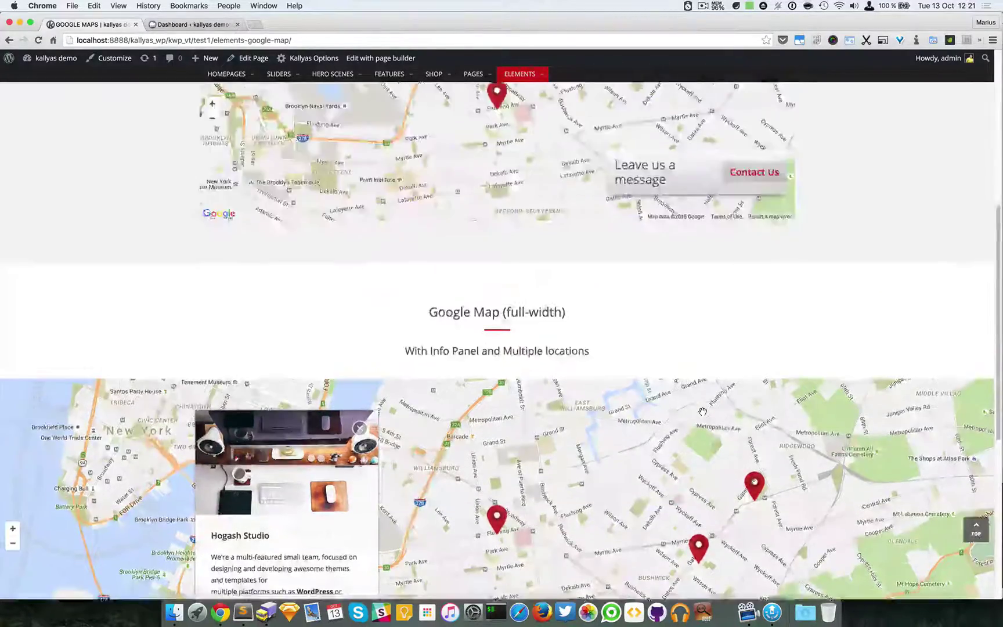
{"action": "scroll", "coordinate": [705, 415], "scroll_direction": "down", "scroll_amount": 2}
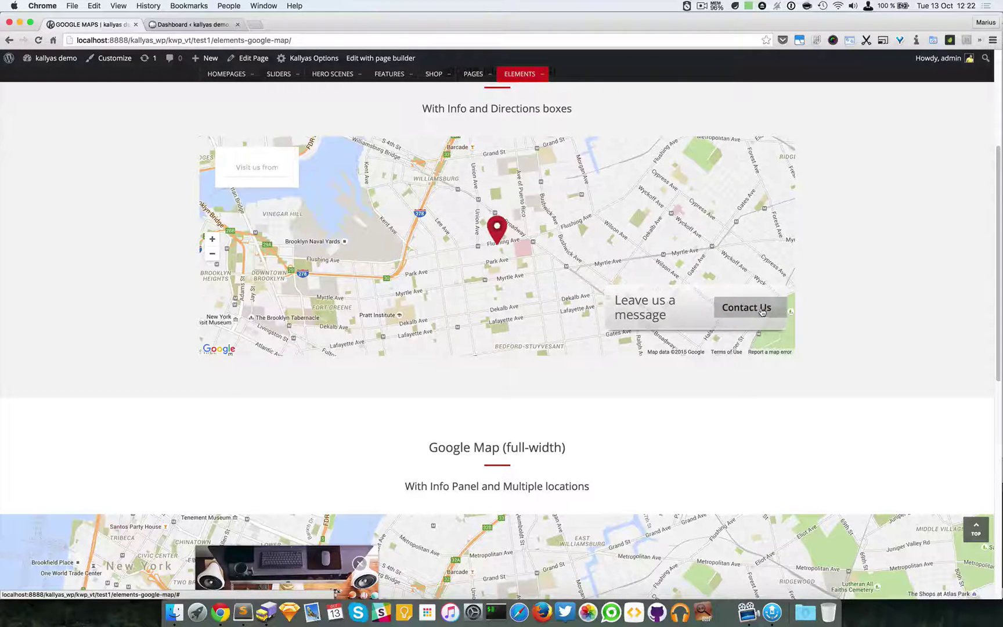
Try the map's directions field, the info photo lightbox, and collapsing the Hogash Studio panel
{"action": "left_click", "coordinate": [261, 165]}
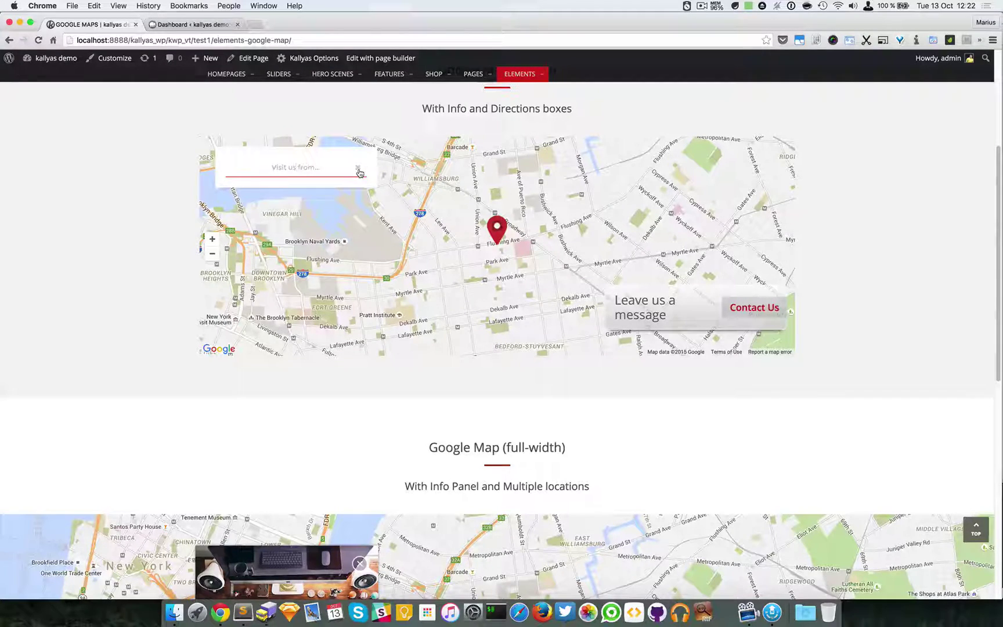
{"action": "scroll", "coordinate": [361, 172], "scroll_direction": "down", "scroll_amount": 5}
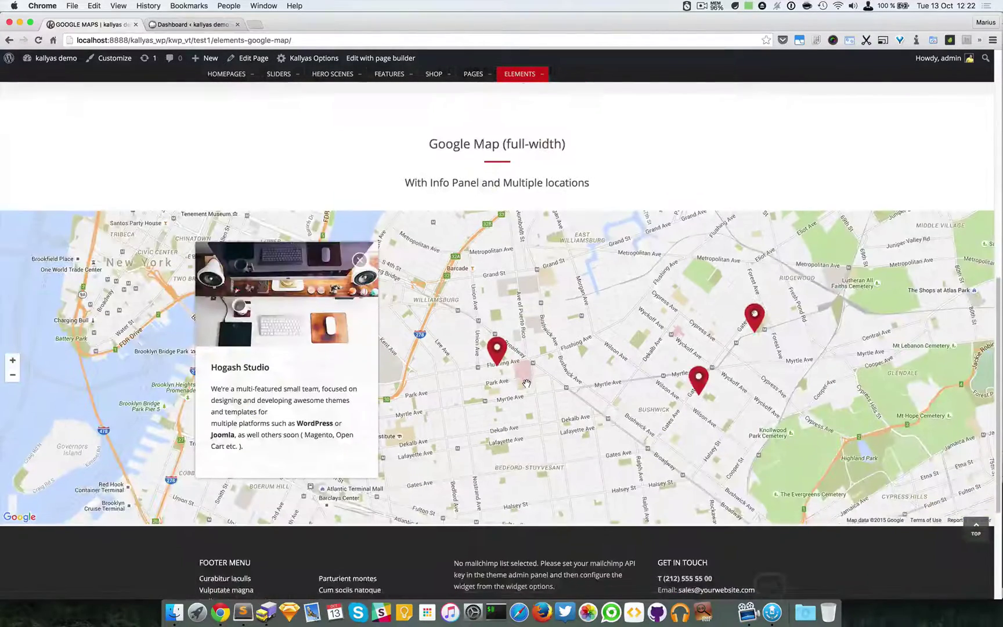
{"action": "left_click", "coordinate": [325, 329]}
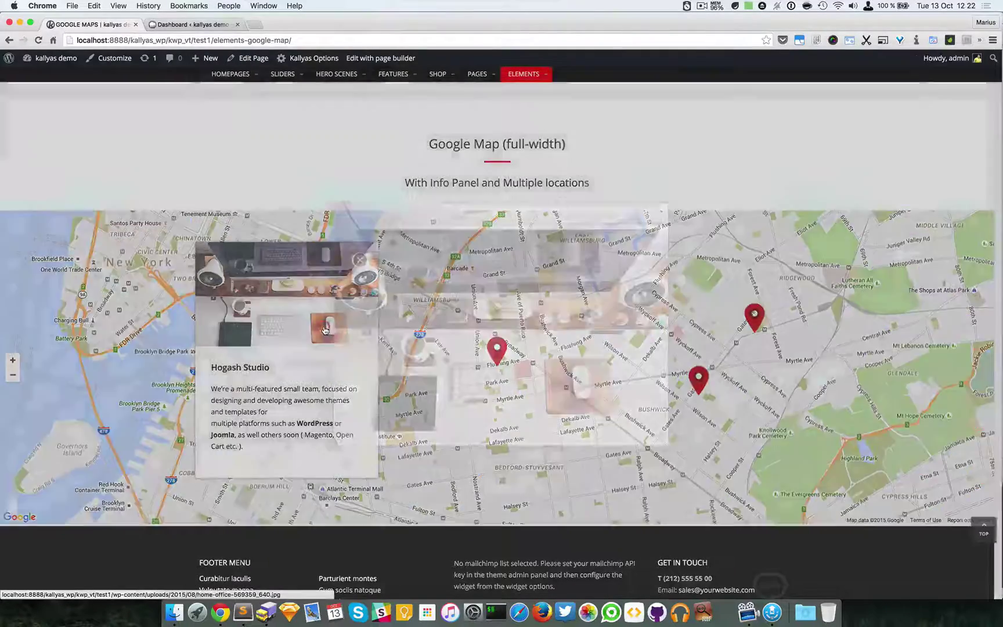
{"action": "left_click", "coordinate": [388, 160]}
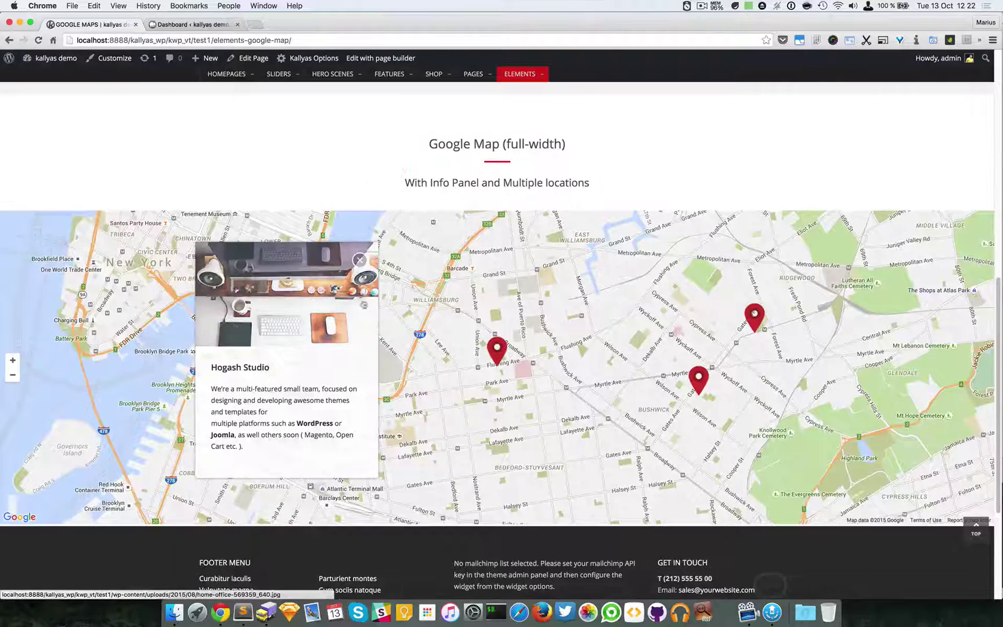
{"action": "left_click", "coordinate": [360, 260]}
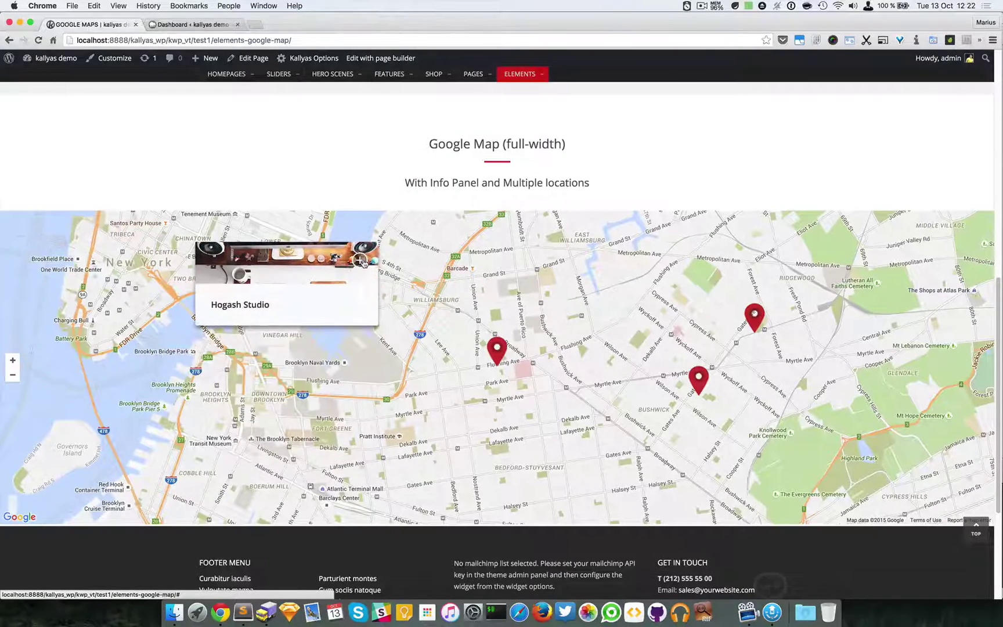
{"action": "left_click", "coordinate": [362, 261]}
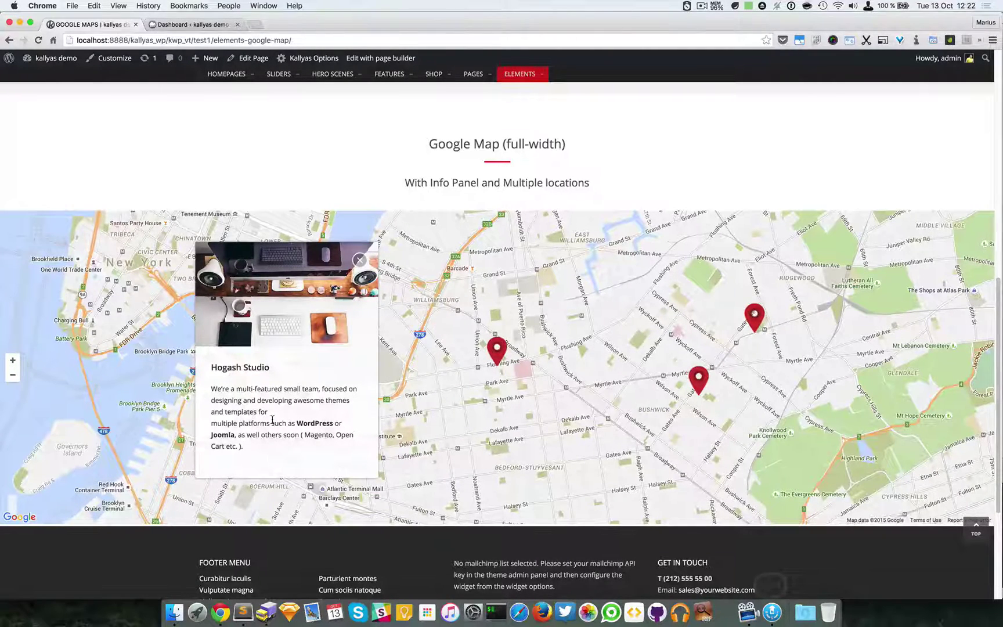
{"action": "mouse_move", "coordinate": [226, 71]}
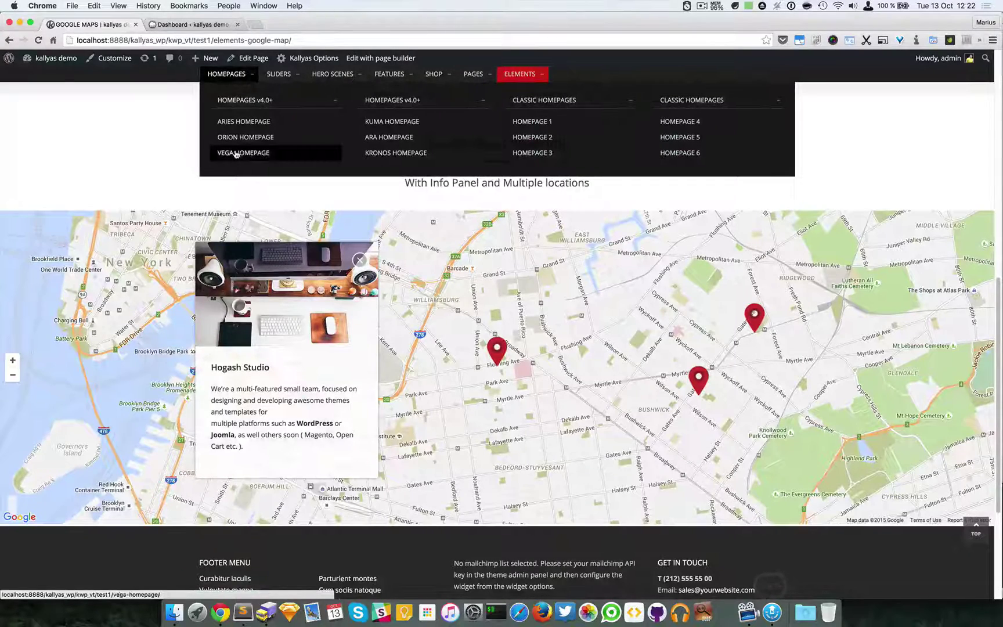
Open the Kronos homepage in a new tab and preview its Corporate Headquarters map photo
{"action": "left_click", "coordinate": [432, 157], "text": "super"}
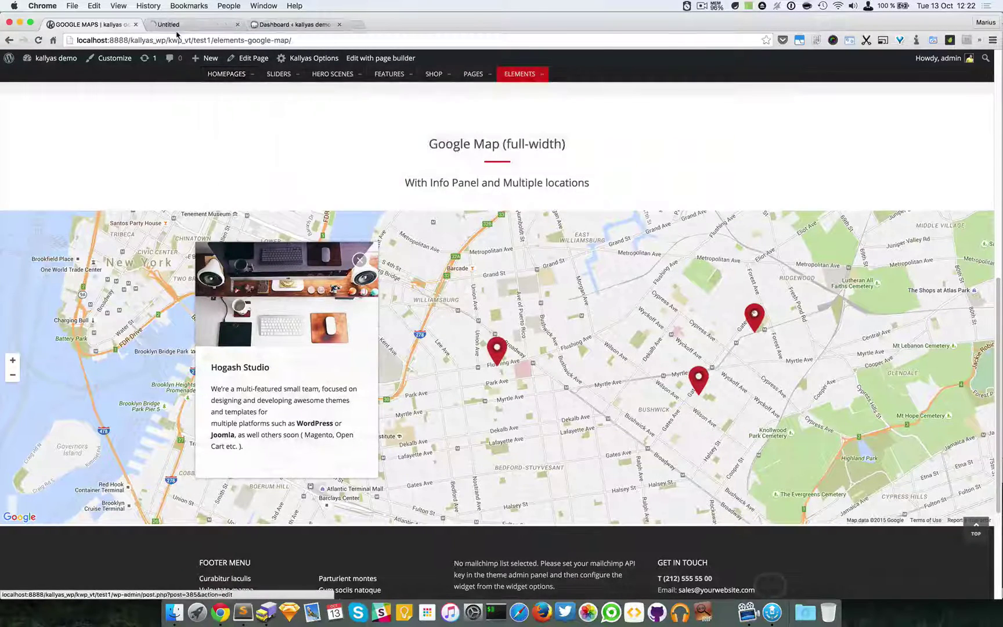
{"action": "left_click", "coordinate": [176, 26]}
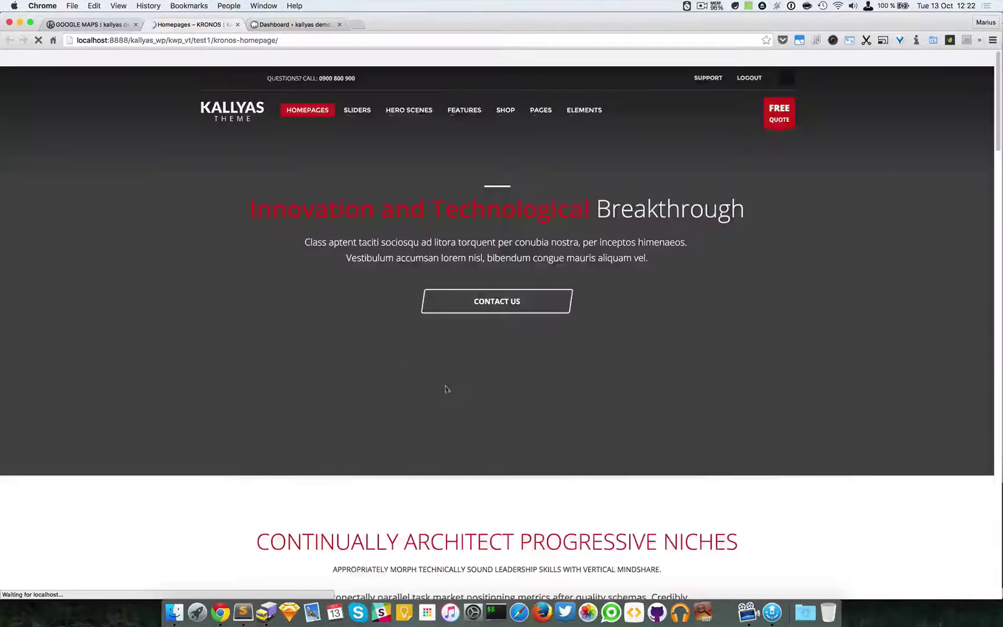
{"action": "scroll", "coordinate": [404, 364], "scroll_direction": "down", "scroll_amount": 15}
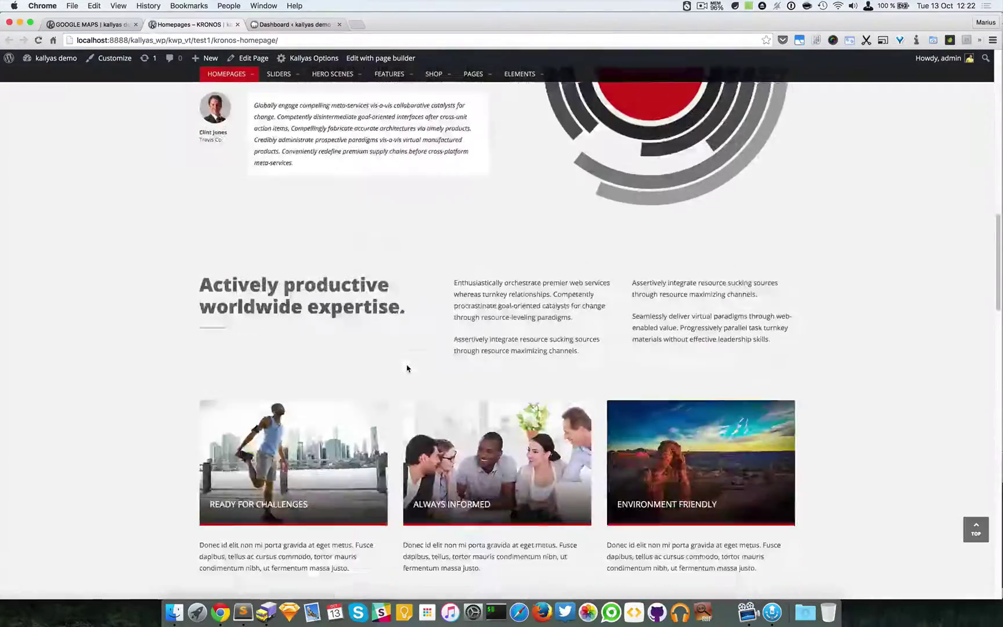
{"action": "scroll", "coordinate": [408, 366], "scroll_direction": "down", "scroll_amount": 20}
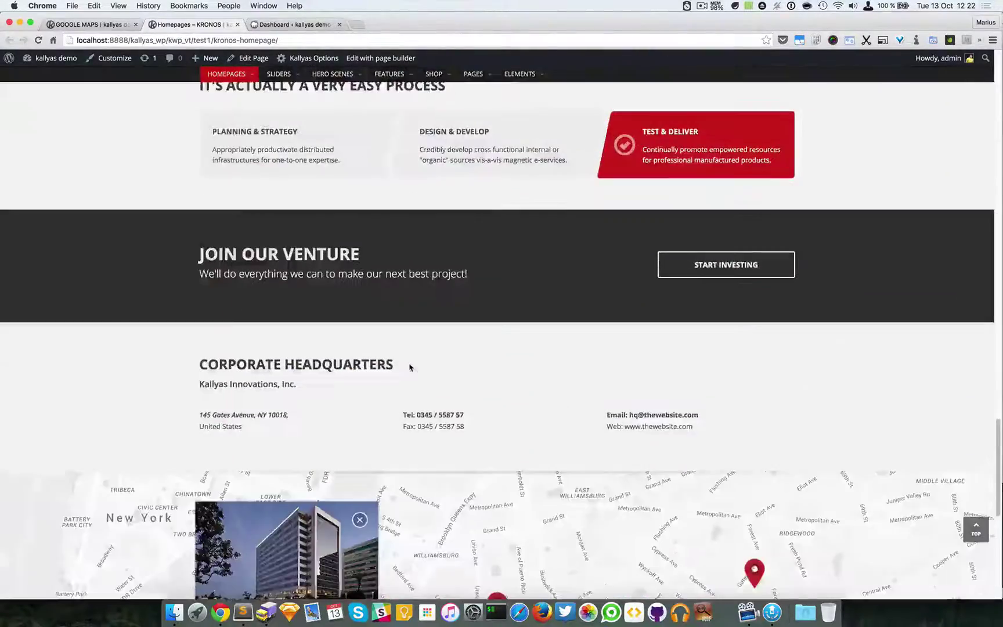
{"action": "scroll", "coordinate": [409, 367], "scroll_direction": "down", "scroll_amount": 5}
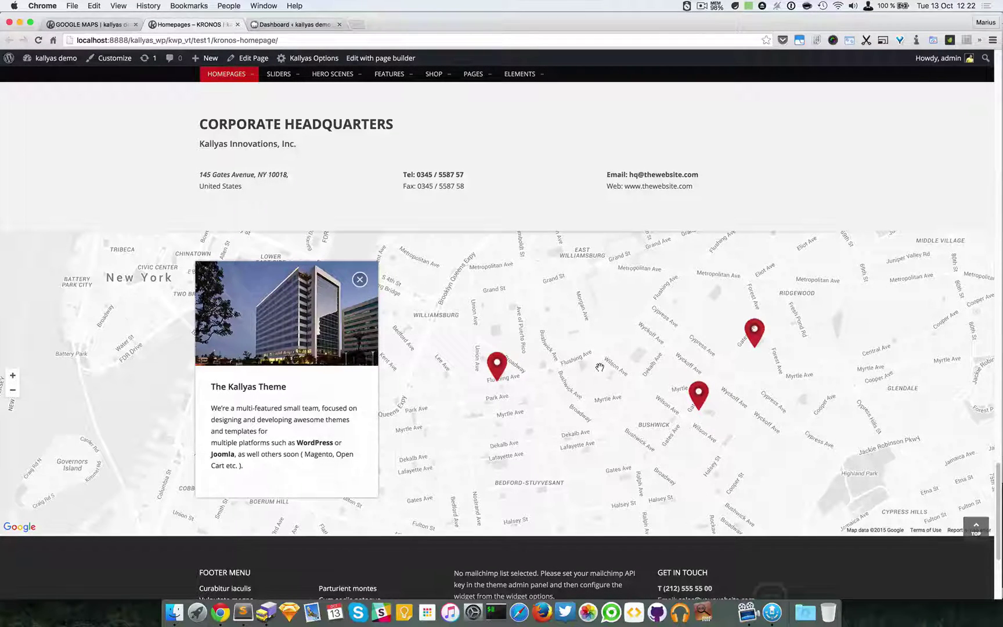
{"action": "left_click", "coordinate": [343, 325]}
{"action": "left_click", "coordinate": [621, 198]}
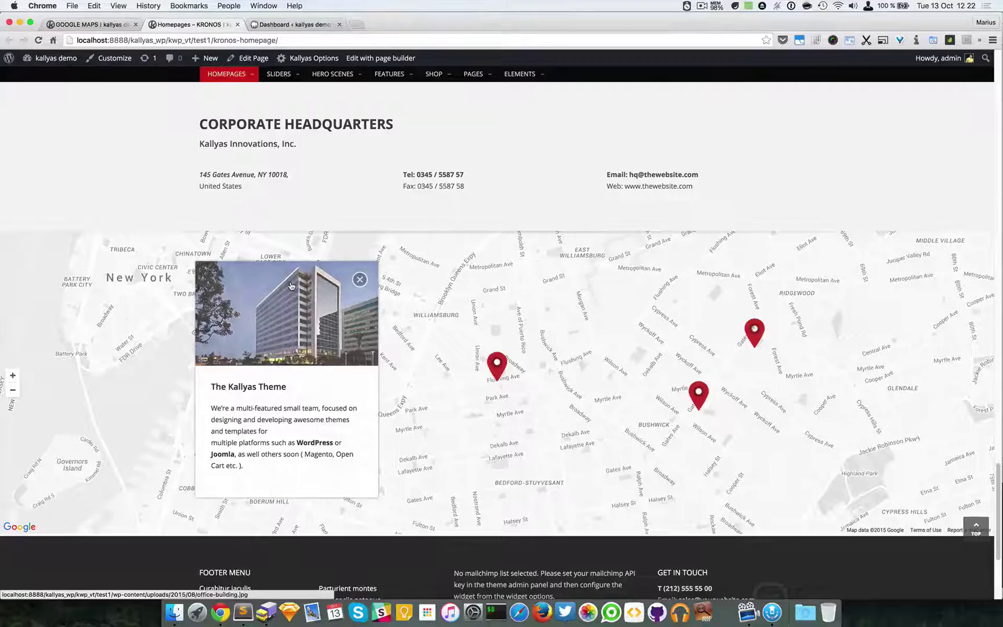
Edit the Google Maps page in the page builder, scroll to the full-width map, and hide the element library
{"action": "left_click", "coordinate": [82, 29]}
{"action": "scroll", "coordinate": [385, 125], "scroll_direction": "up", "scroll_amount": 15}
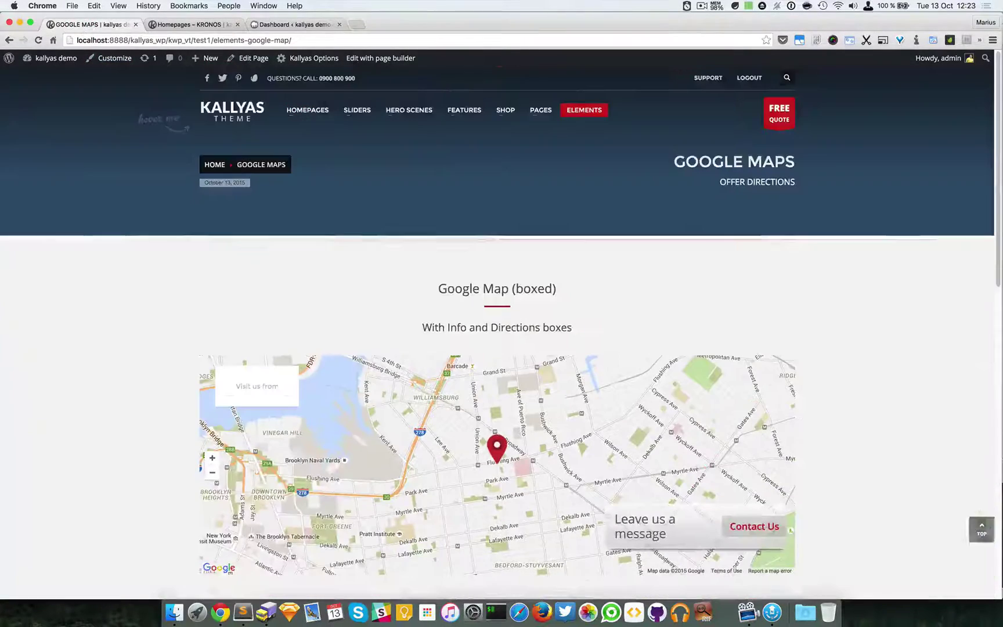
{"action": "left_click", "coordinate": [385, 55]}
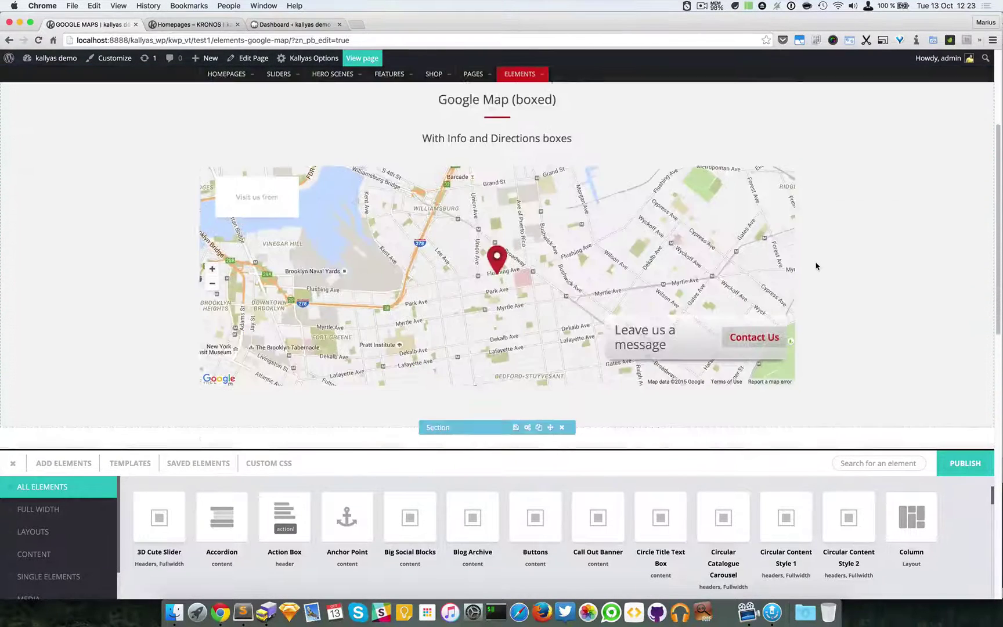
{"action": "scroll", "coordinate": [815, 266], "scroll_direction": "down", "scroll_amount": 3}
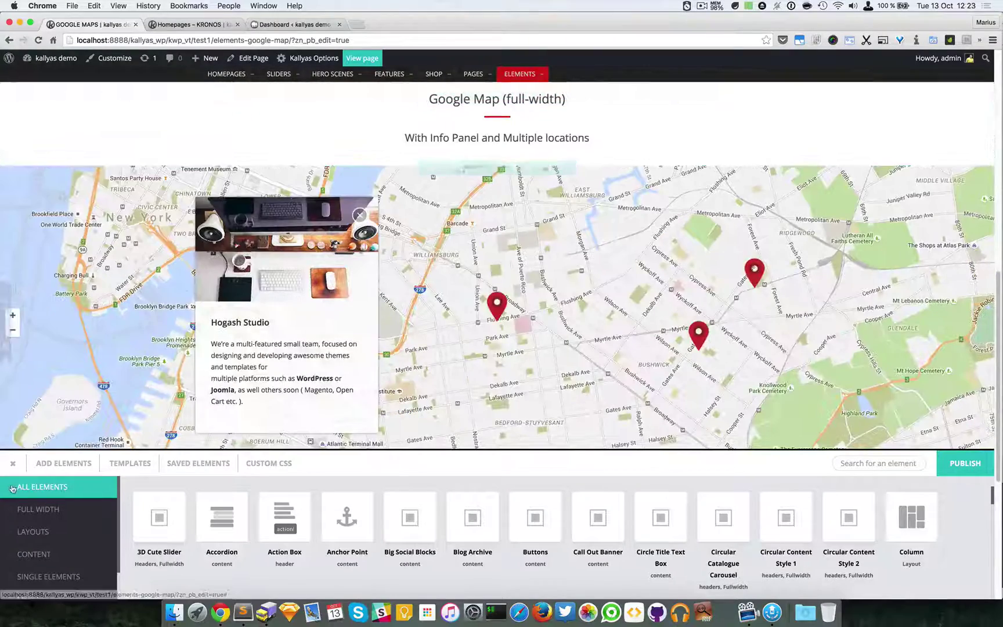
{"action": "left_click", "coordinate": [12, 468]}
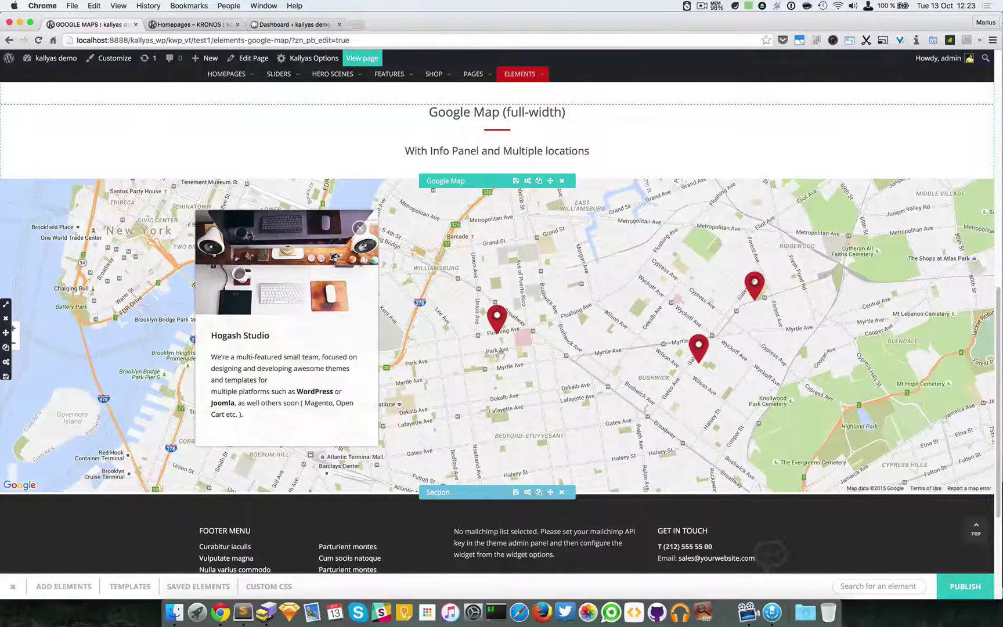
Open the full-width Google Map element's settings and move the options dialog up and left
{"action": "left_click", "coordinate": [528, 182]}
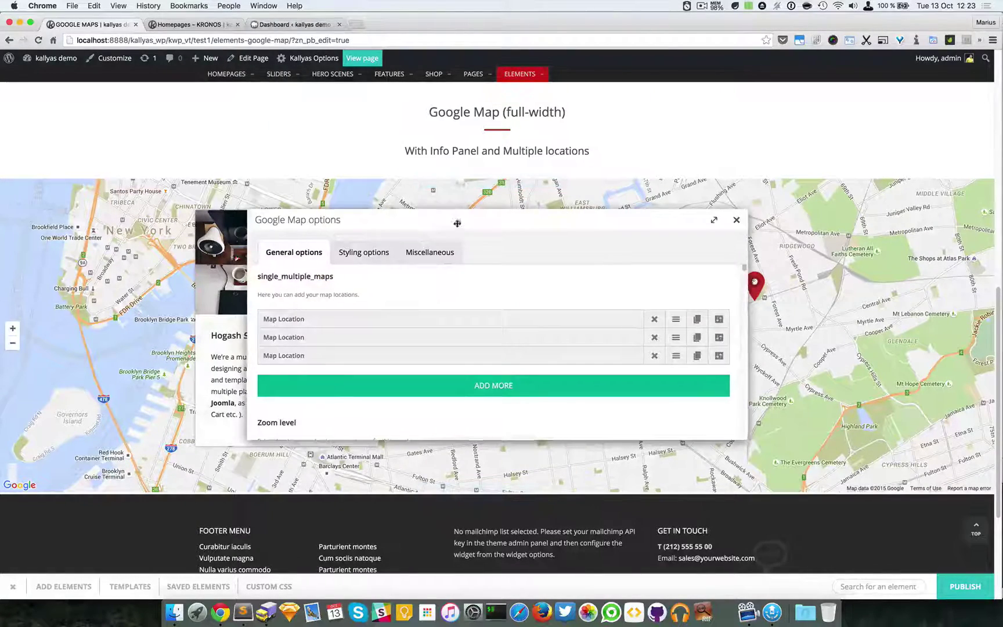
{"action": "left_click_drag", "start_coordinate": [458, 223], "coordinate": [456, 150]}
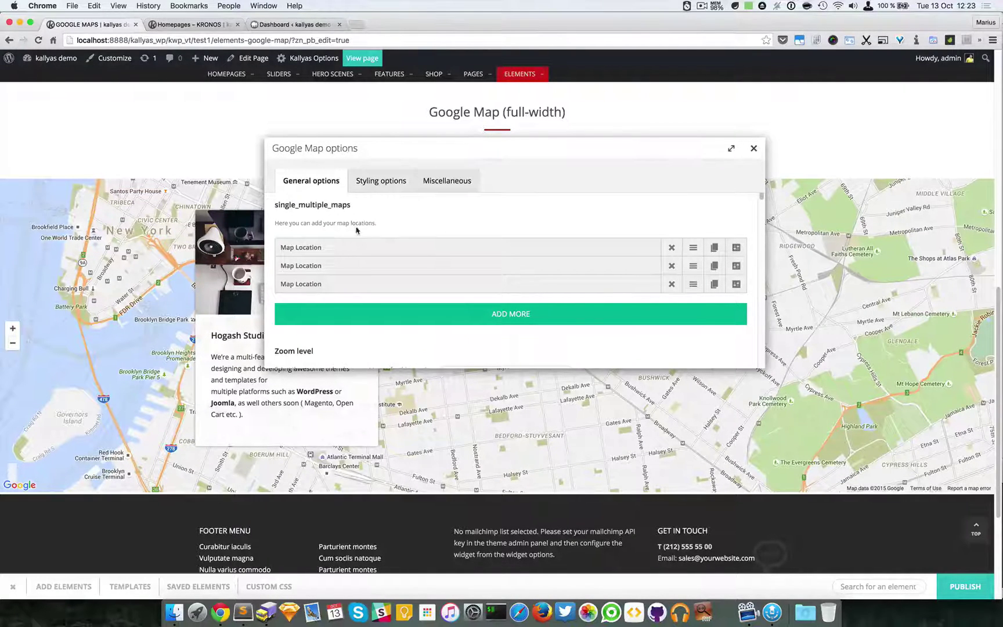
{"action": "left_click_drag", "start_coordinate": [689, 158], "coordinate": [588, 84]}
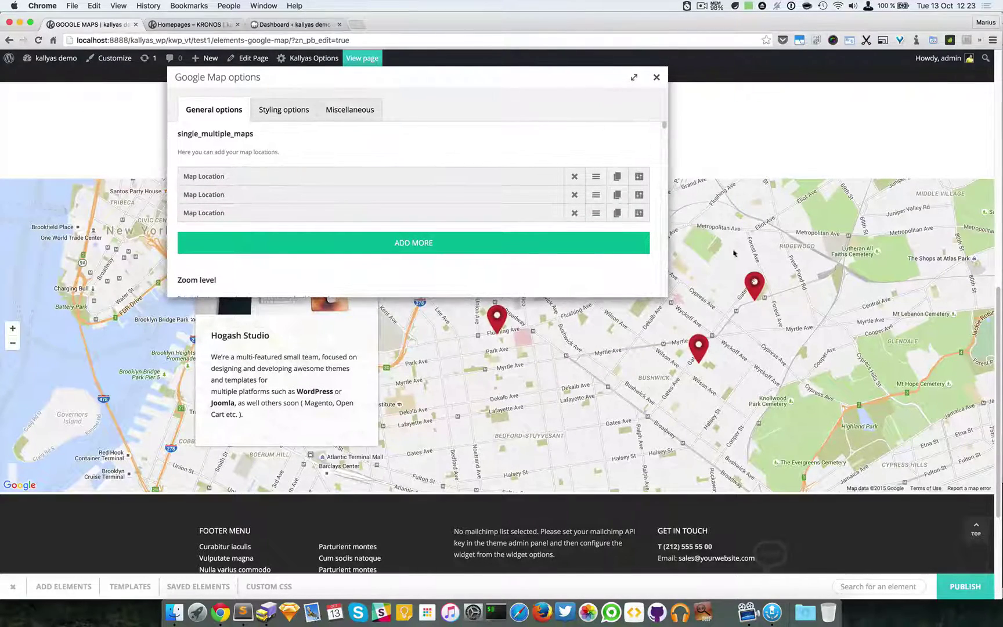
{"action": "left_click", "coordinate": [640, 177]}
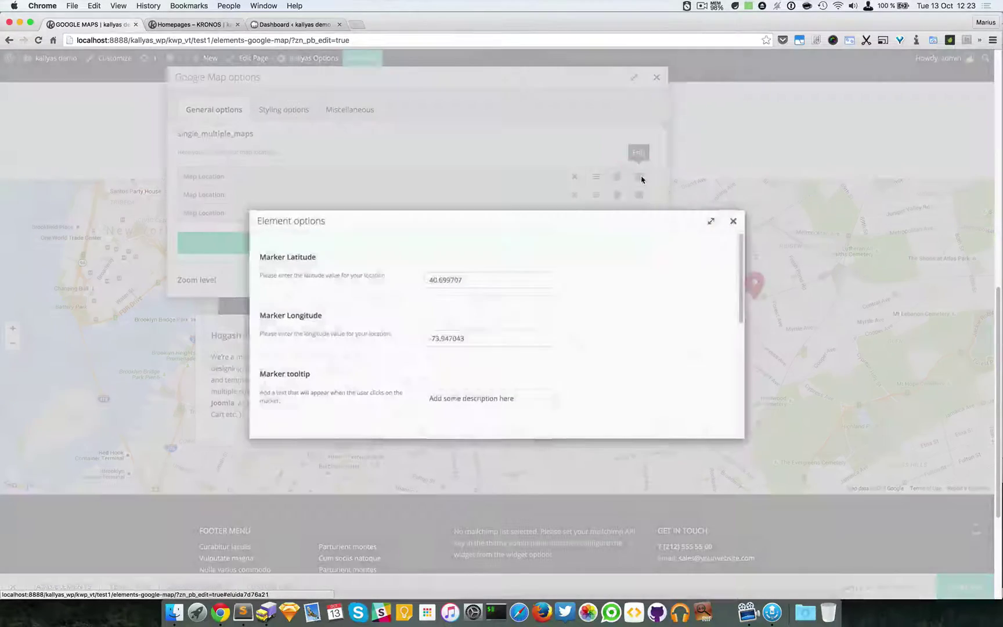
{"action": "left_click_drag", "start_coordinate": [569, 212], "coordinate": [497, 225]}
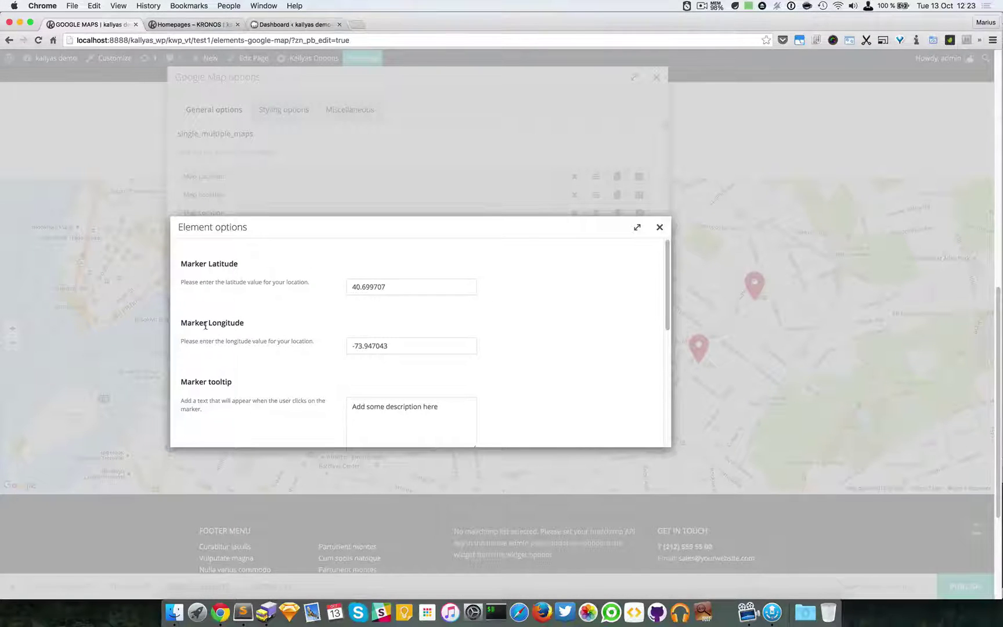
{"action": "scroll", "coordinate": [373, 334], "scroll_direction": "down", "scroll_amount": 3}
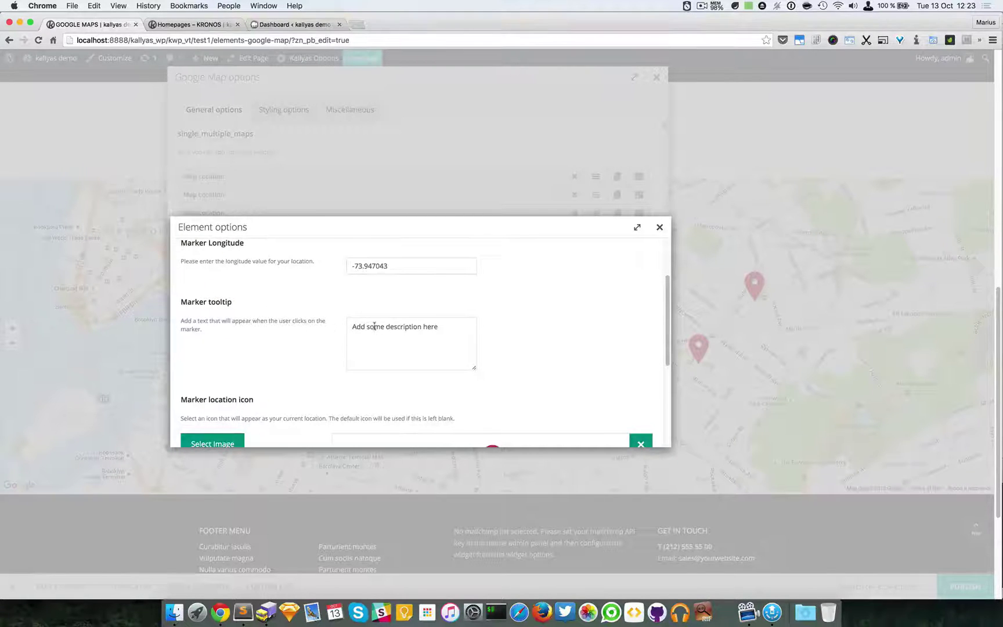
{"action": "scroll", "coordinate": [445, 329], "scroll_direction": "down", "scroll_amount": 5}
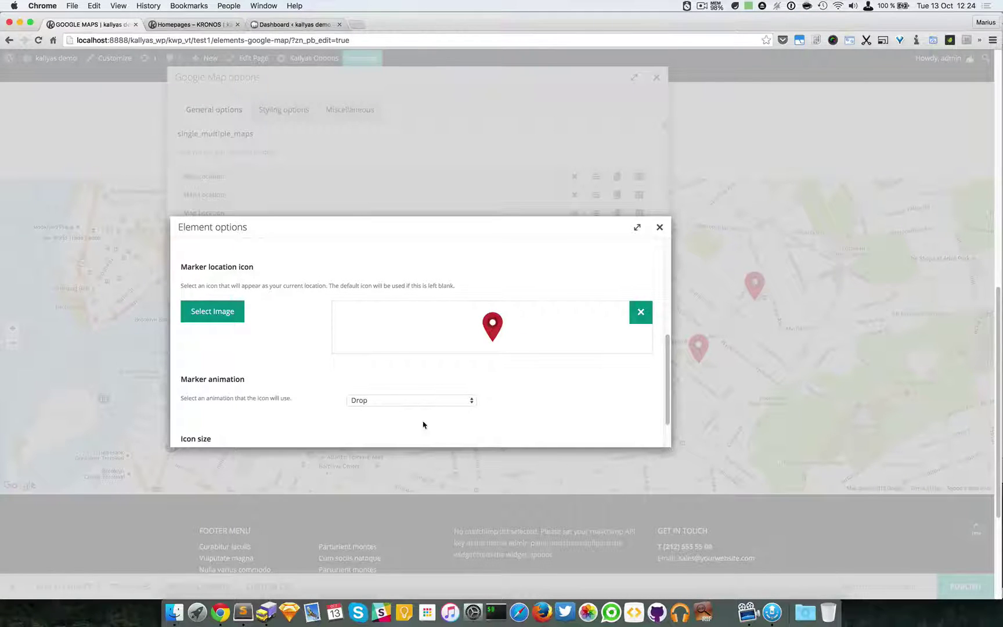
{"action": "scroll", "coordinate": [442, 421], "scroll_direction": "down", "scroll_amount": 3}
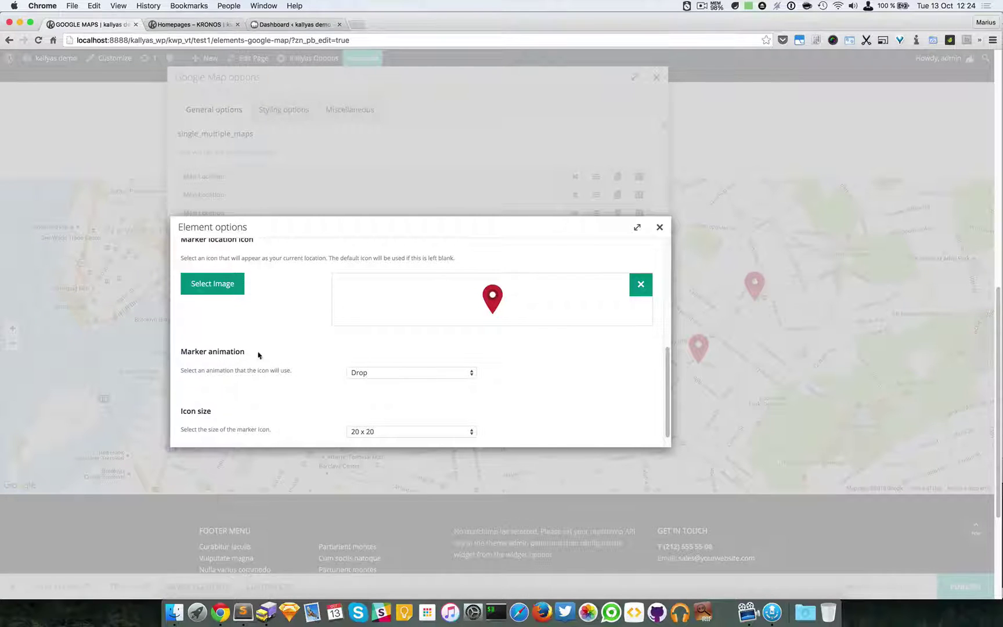
Change the marker animation from Drop to Bounce
{"action": "left_click", "coordinate": [442, 372]}
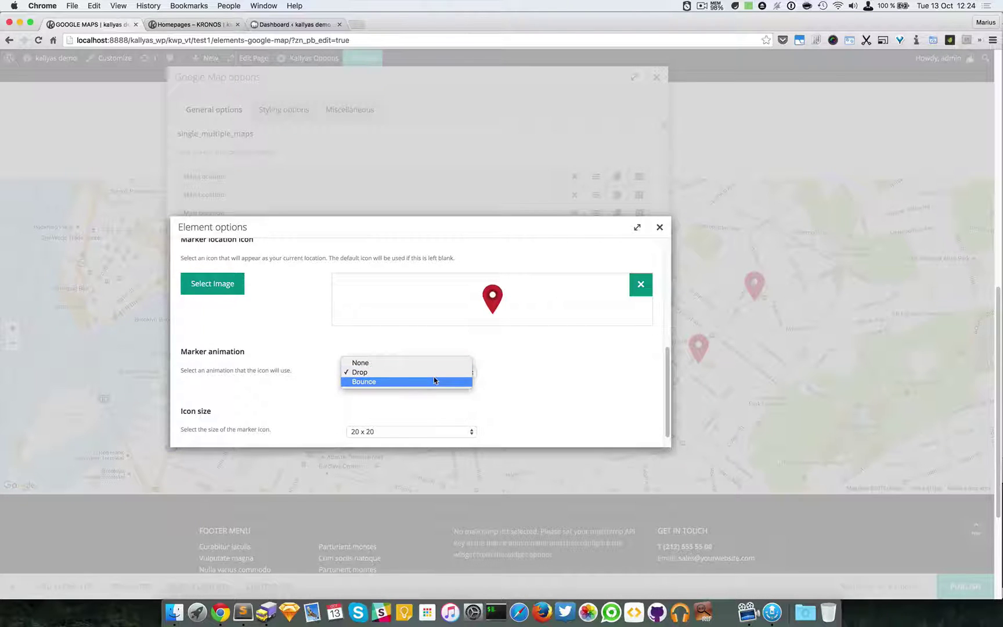
{"action": "left_click", "coordinate": [434, 381]}
{"action": "scroll", "coordinate": [434, 380], "scroll_direction": "down", "scroll_amount": 1}
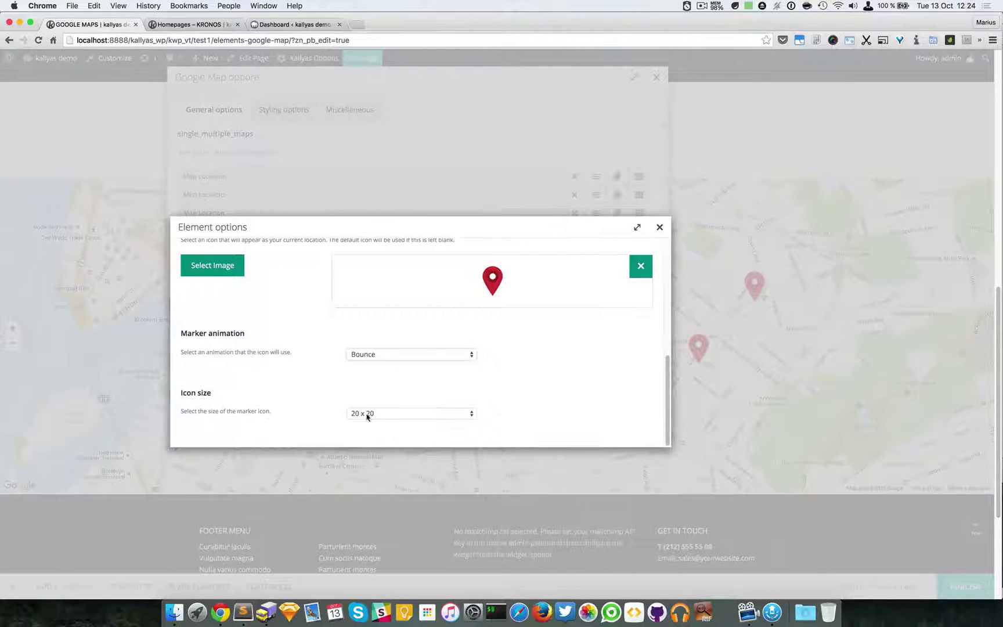
Keep the marker icon size at 20 x 20 and close the marker settings
{"action": "left_click", "coordinate": [367, 416]}
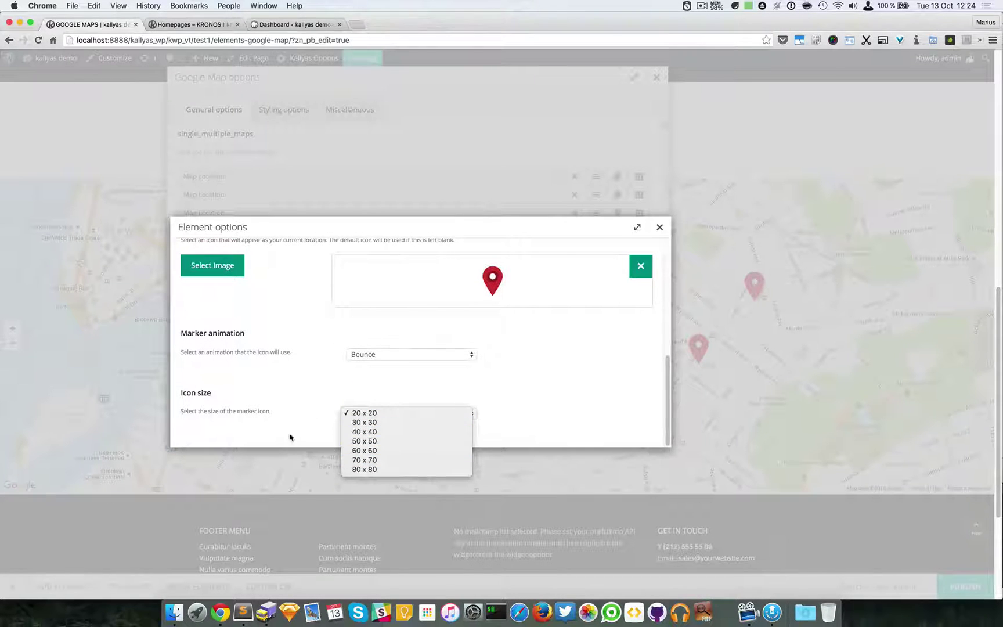
{"action": "left_click", "coordinate": [505, 396]}
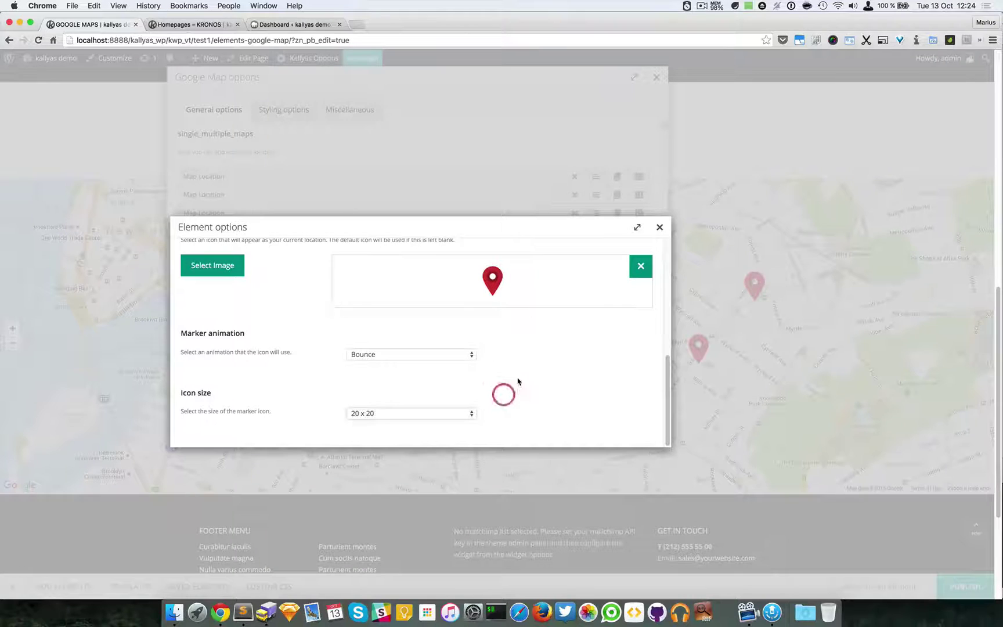
{"action": "left_click", "coordinate": [372, 410]}
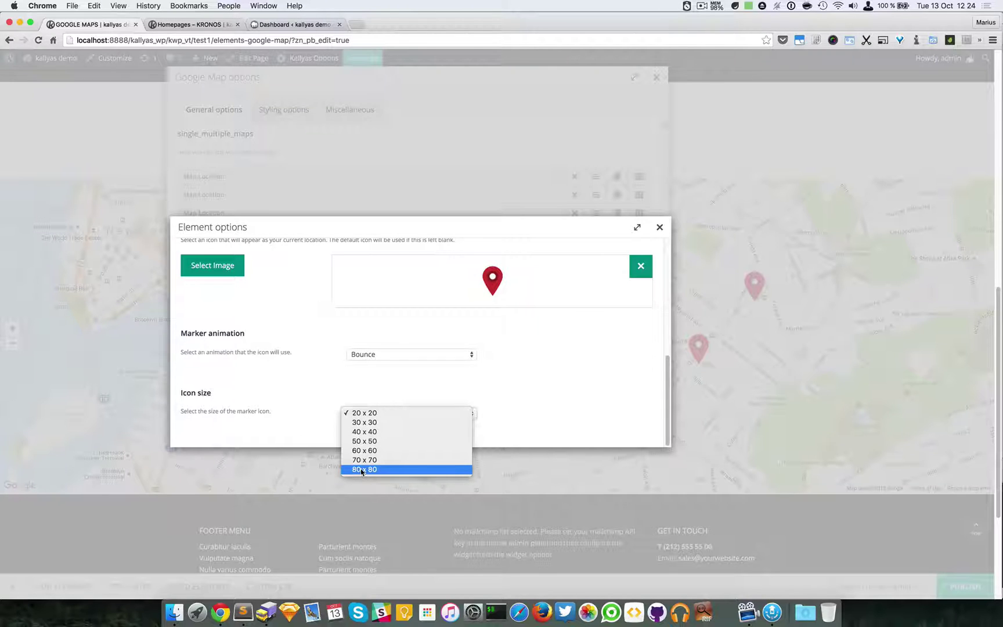
{"action": "left_click", "coordinate": [506, 364]}
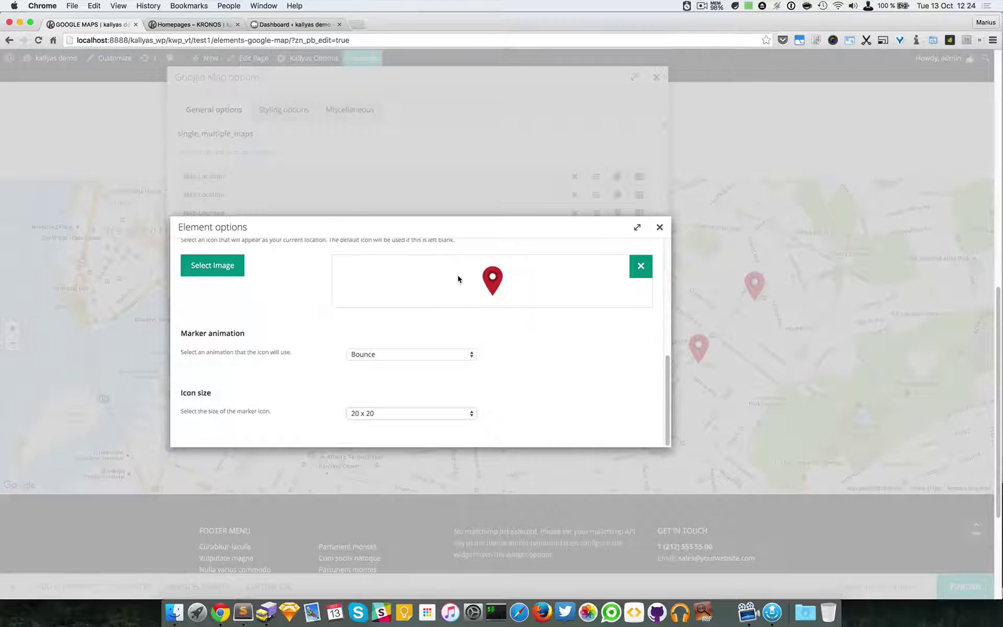
{"action": "left_click_drag", "start_coordinate": [458, 274], "coordinate": [533, 273]}
{"action": "left_click", "coordinate": [534, 274]}
{"action": "left_click_drag", "start_coordinate": [441, 261], "coordinate": [521, 280]}
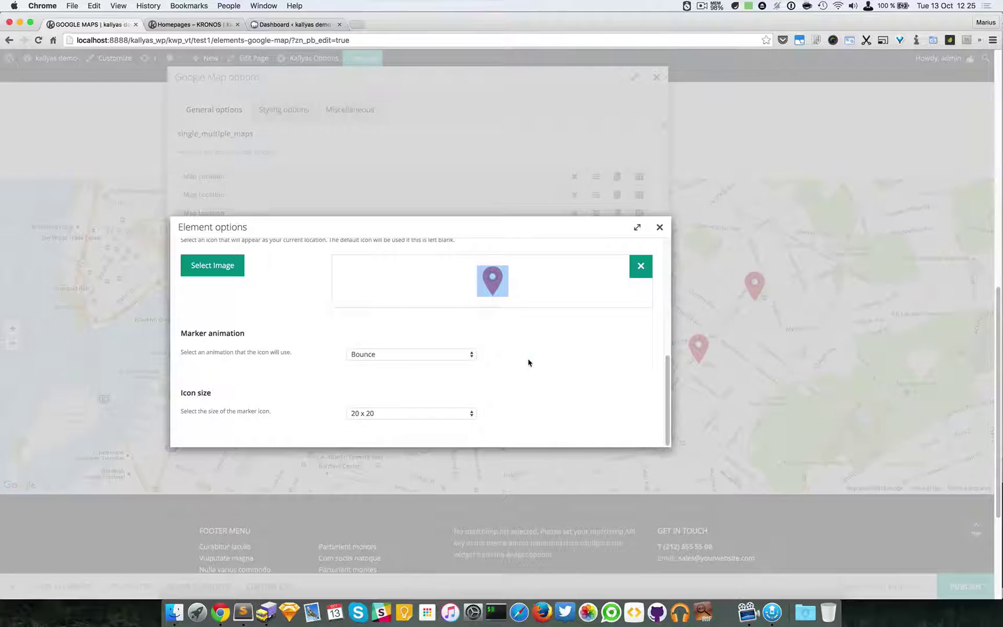
{"action": "left_click", "coordinate": [660, 227]}
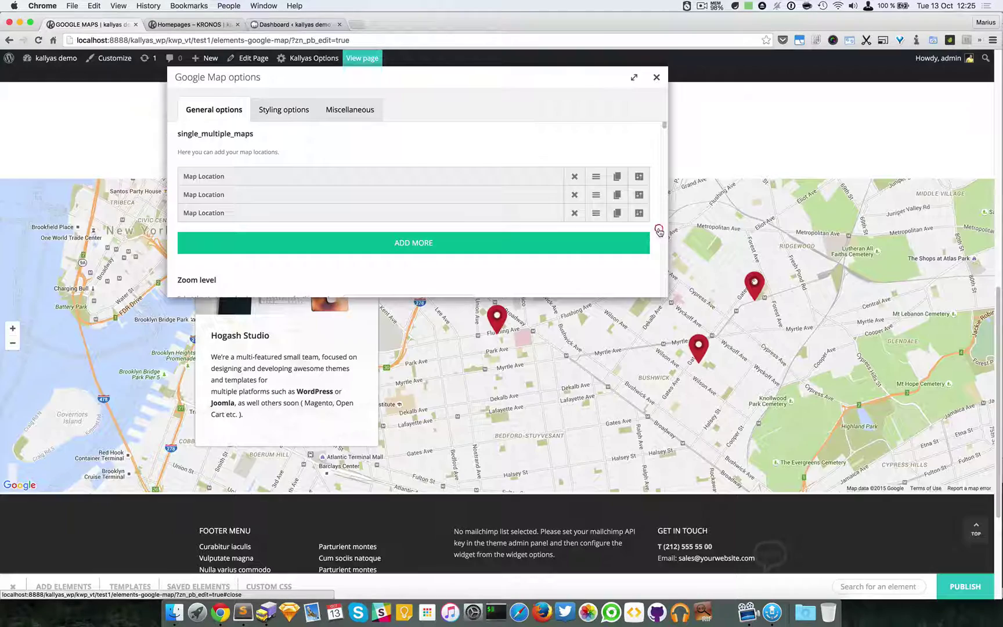
Close the Google Map options, then reopen them from the element toolbar
{"action": "left_click", "coordinate": [656, 79]}
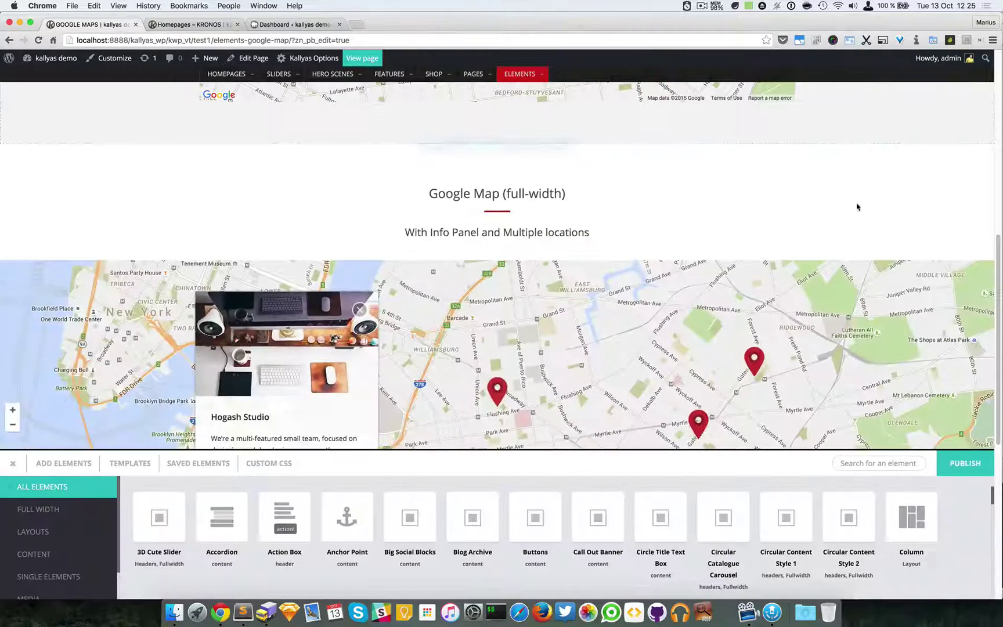
{"action": "scroll", "coordinate": [539, 159], "scroll_direction": "down", "scroll_amount": 5}
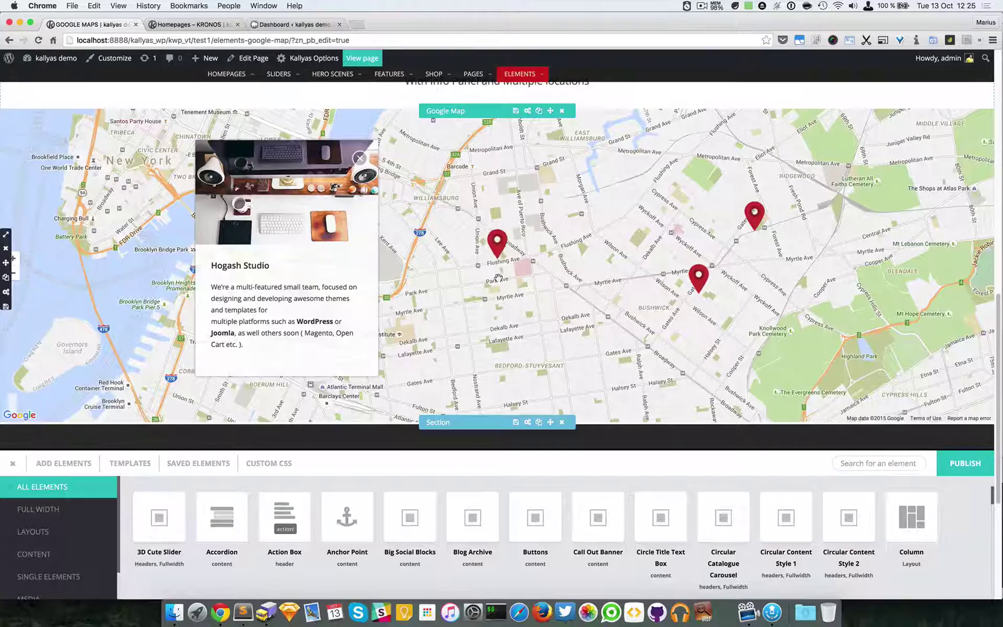
{"action": "left_click", "coordinate": [527, 110]}
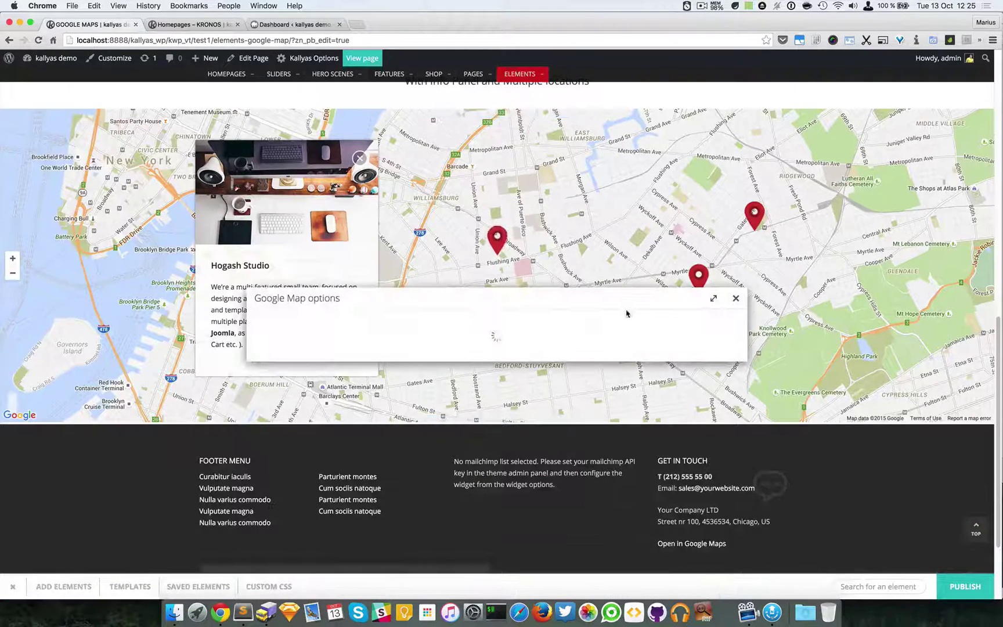
{"action": "left_click_drag", "start_coordinate": [522, 234], "coordinate": [564, 274]}
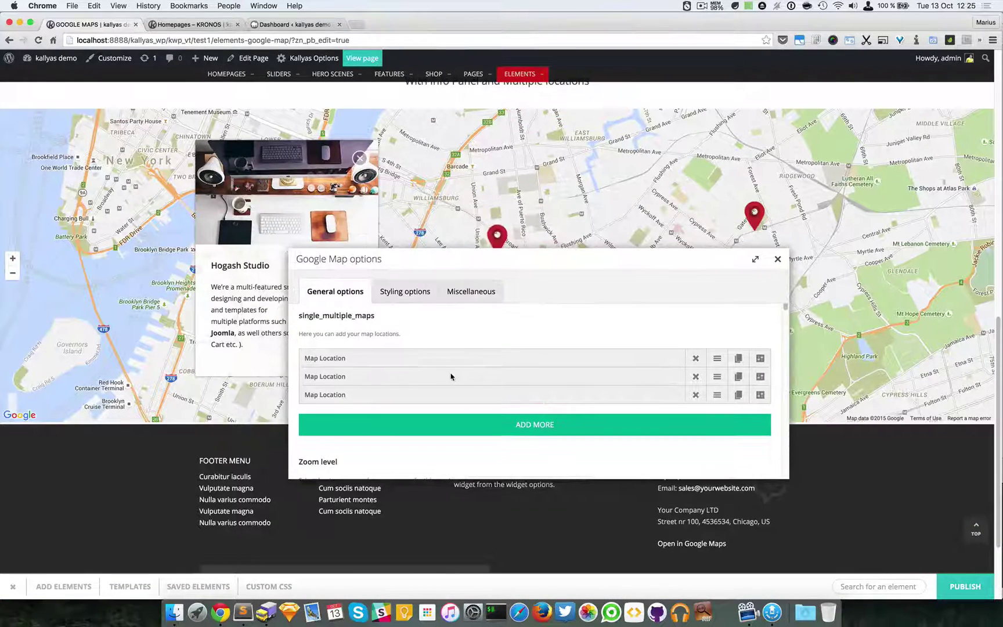
{"action": "scroll", "coordinate": [511, 343], "scroll_direction": "down", "scroll_amount": 2}
{"action": "left_click_drag", "start_coordinate": [413, 251], "coordinate": [540, 311]}
{"action": "scroll", "coordinate": [528, 480], "scroll_direction": "down", "scroll_amount": 1}
{"action": "scroll", "coordinate": [527, 480], "scroll_direction": "down", "scroll_amount": 1}
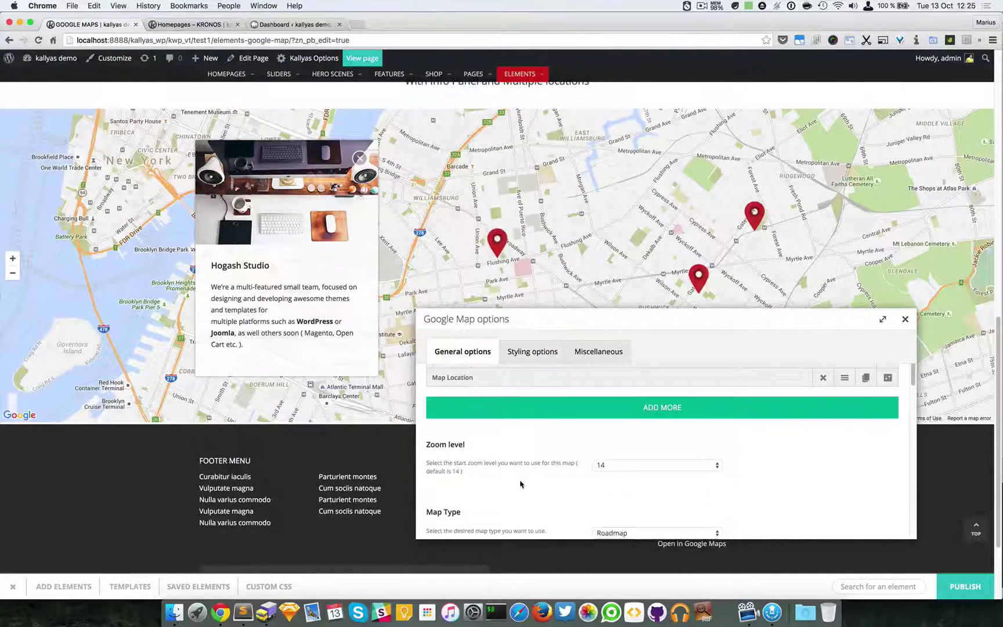
{"action": "scroll", "coordinate": [694, 490], "scroll_direction": "up", "scroll_amount": 5}
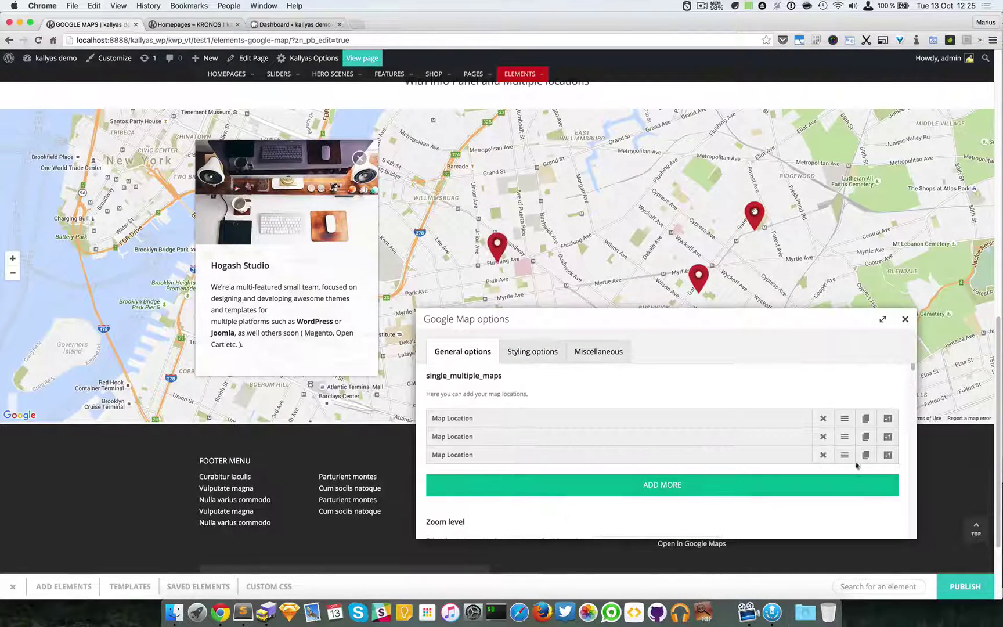
Open the Edit settings of a Map Location entry
{"action": "left_click", "coordinate": [889, 420]}
{"action": "scroll", "coordinate": [511, 330], "scroll_direction": "down", "scroll_amount": 6}
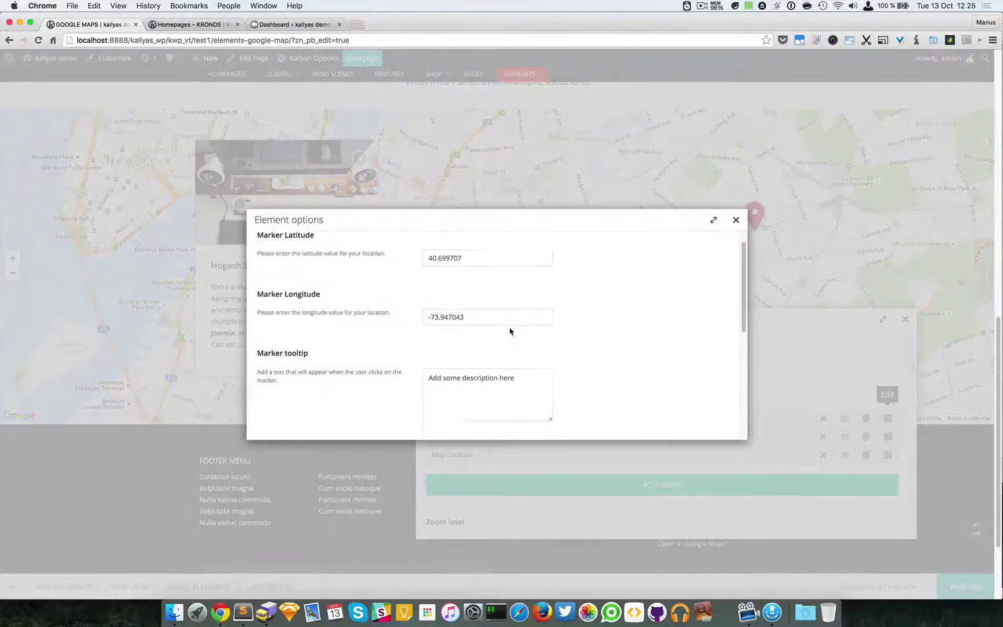
{"action": "scroll", "coordinate": [509, 332], "scroll_direction": "up", "scroll_amount": 5}
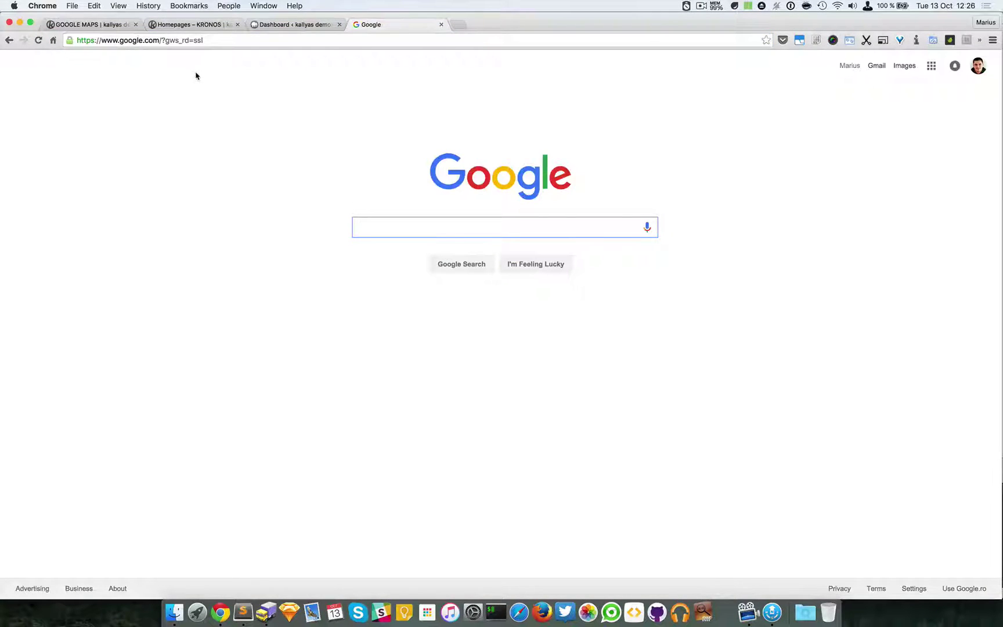
Search Google for 'google maps longitude latitude' using the autocomplete suggestion
{"action": "type", "text": "google "}
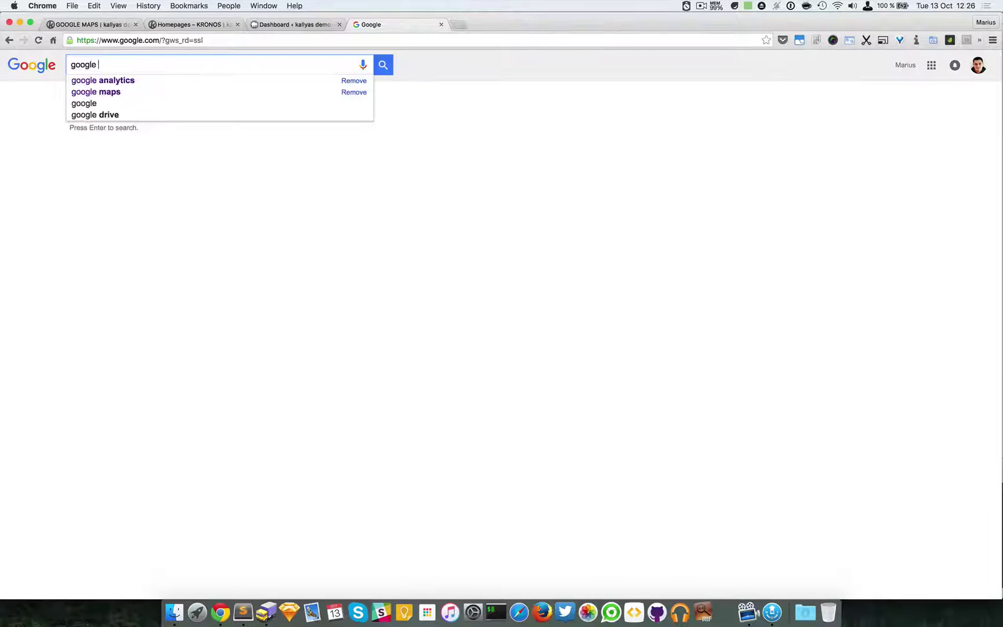
{"action": "type", "text": "maps long"}
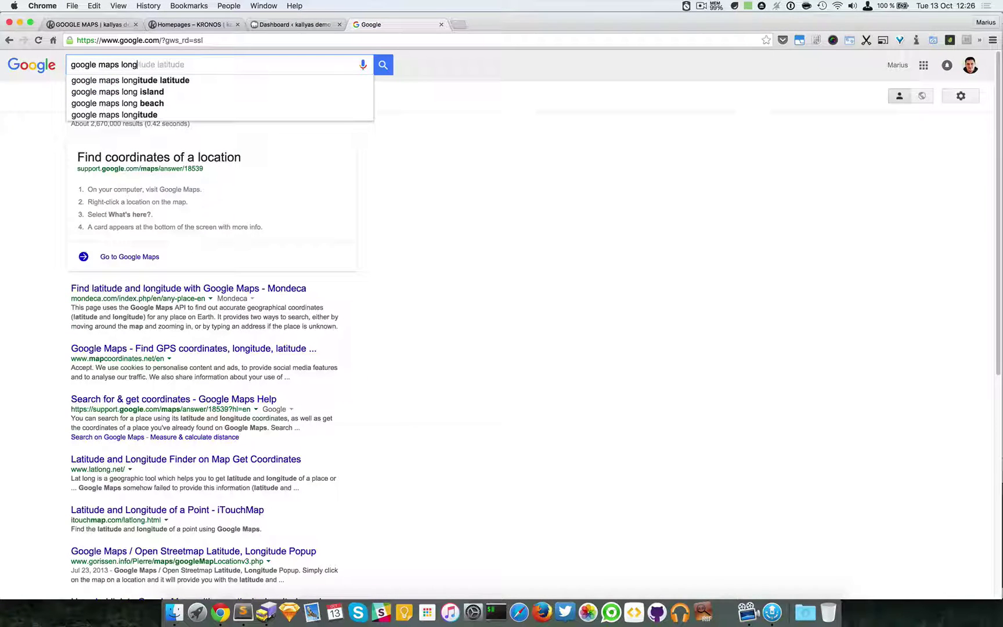
{"action": "key", "text": "Down"}
{"action": "key", "text": "Return"}
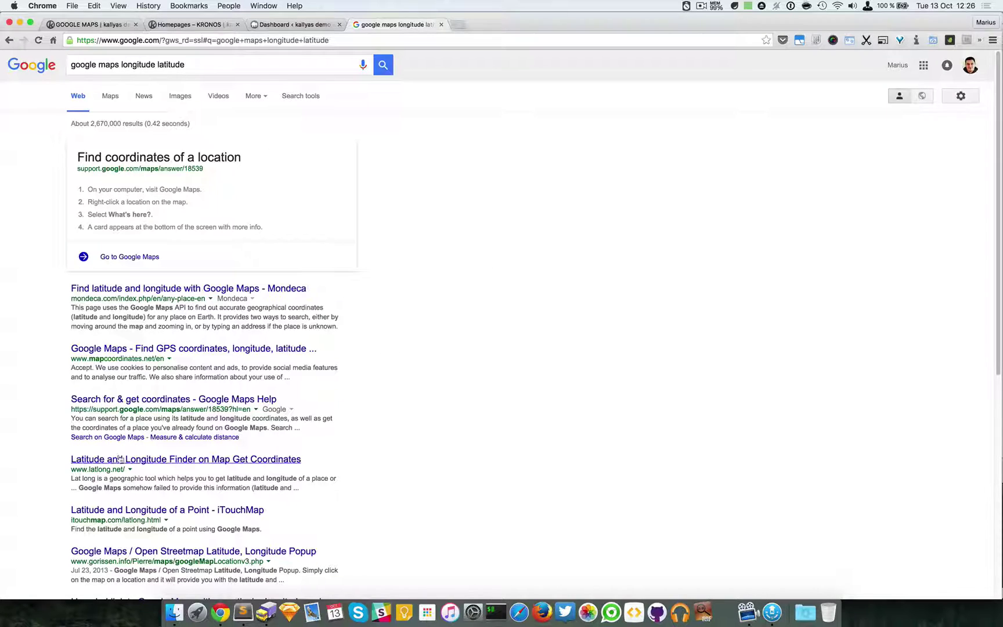
Open latlong.net from the results and look up the coordinates of Tenerife
{"action": "left_click", "coordinate": [101, 461], "text": "super"}
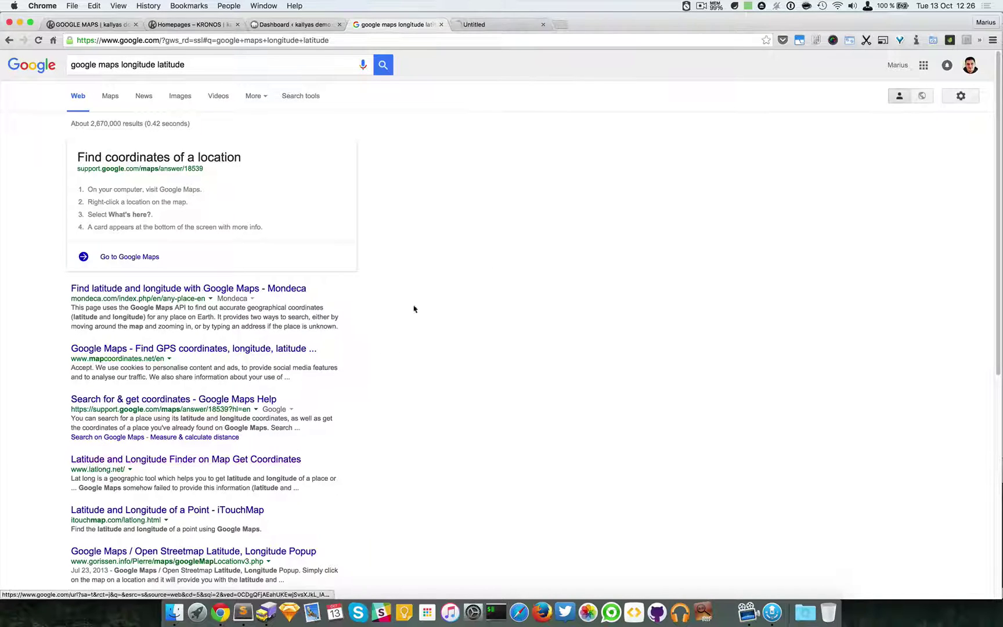
{"action": "left_click", "coordinate": [477, 23]}
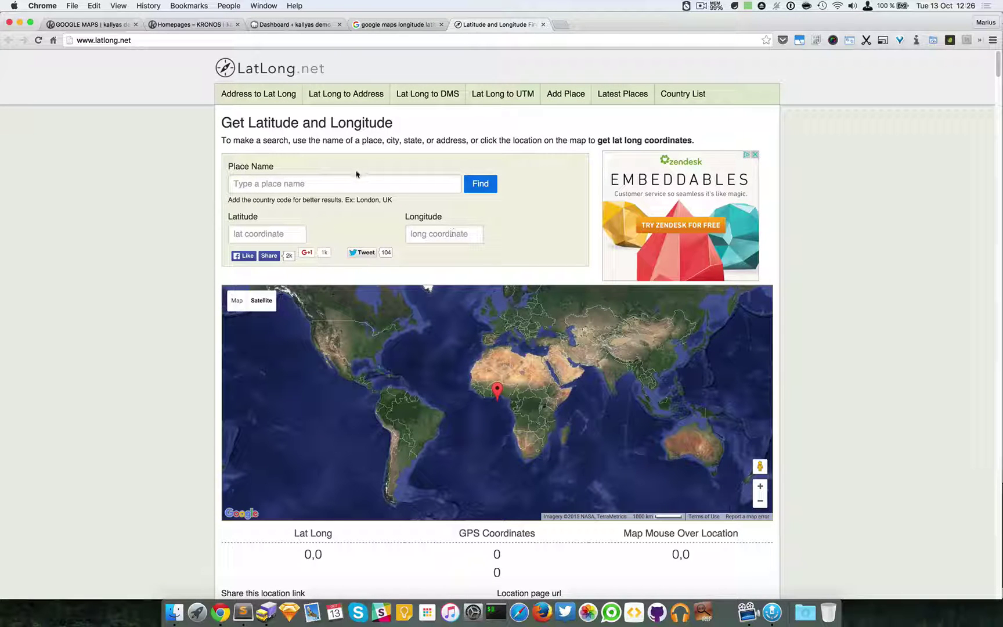
{"action": "left_click", "coordinate": [343, 182]}
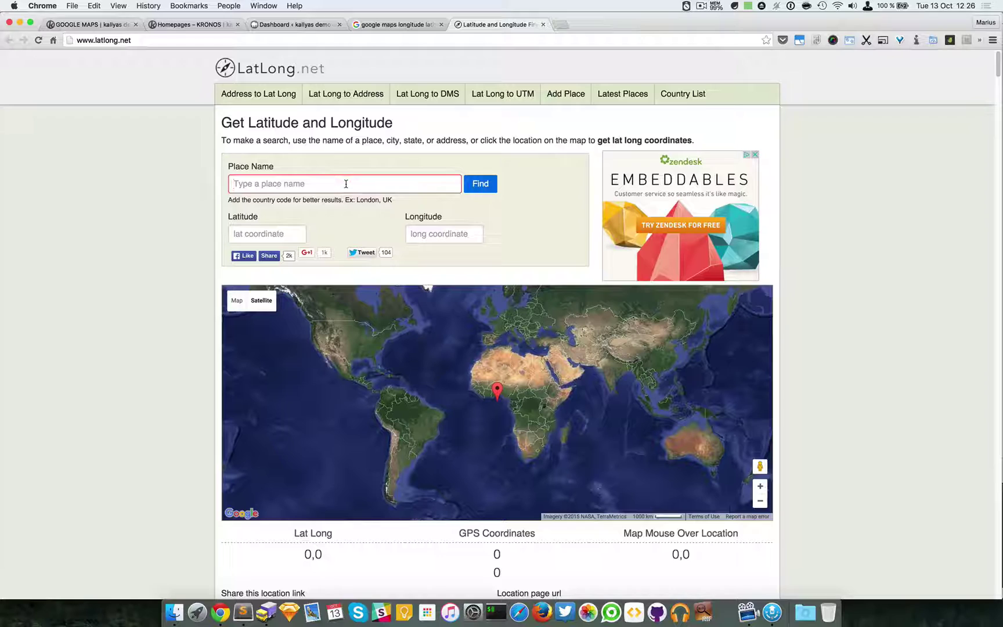
{"action": "type", "text": "Teneri"}
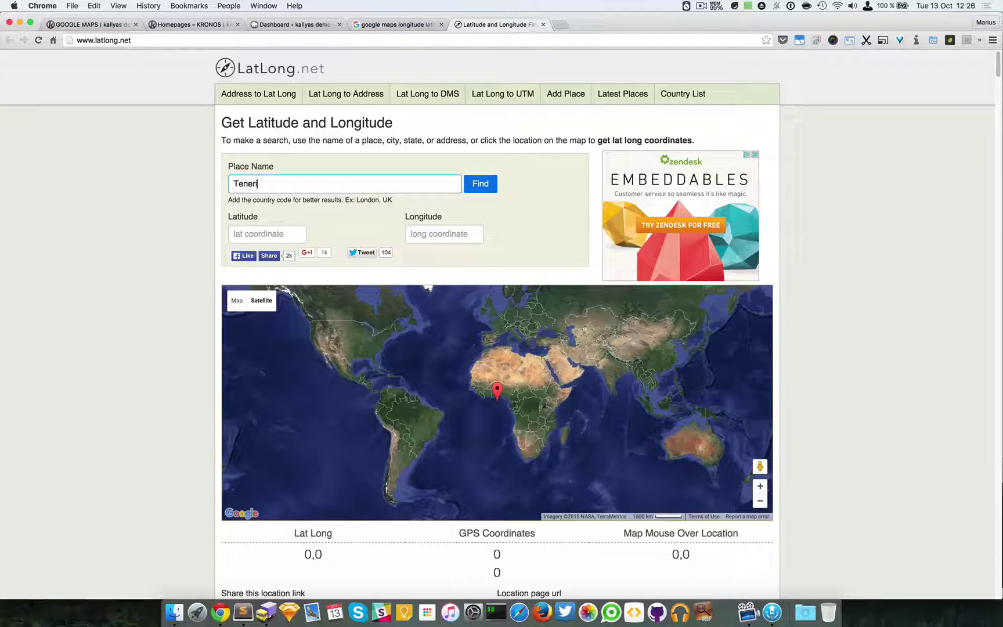
{"action": "type", "text": "fe"}
{"action": "left_click", "coordinate": [480, 184]}
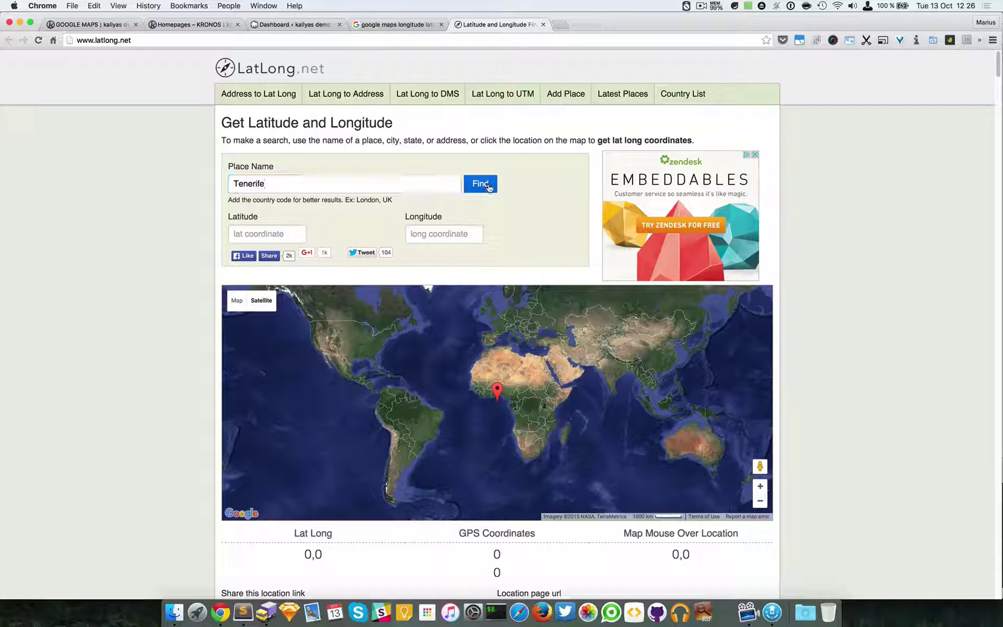
Zoom out, pan to eastern Tenerife, and mark a spot near Güímar at 28.274754, -16.464043
{"action": "scroll", "coordinate": [453, 427], "scroll_direction": "down", "scroll_amount": 1}
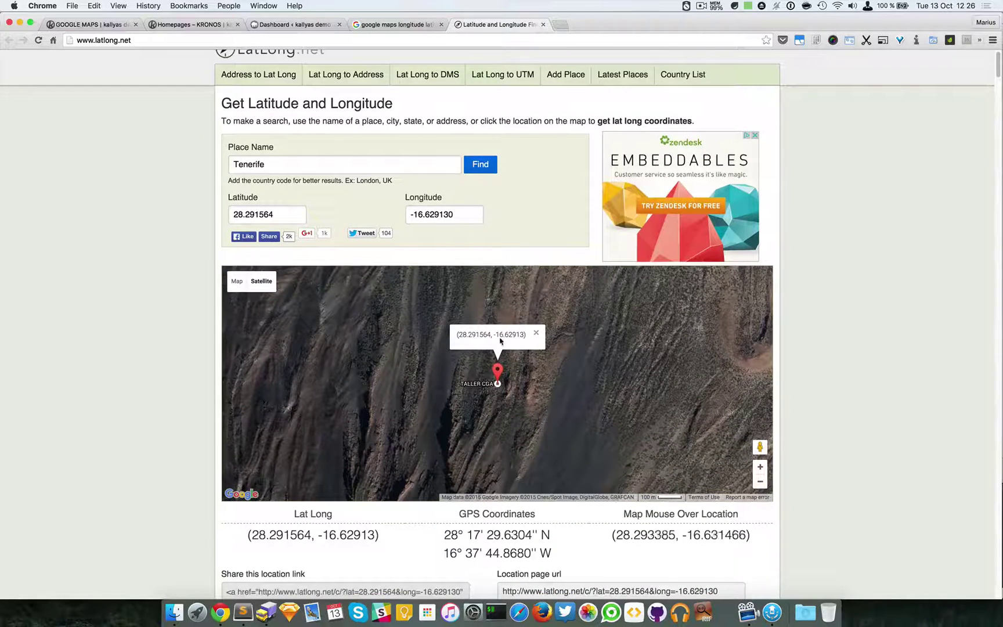
{"action": "left_click", "coordinate": [759, 483]}
{"action": "left_click", "coordinate": [759, 482]}
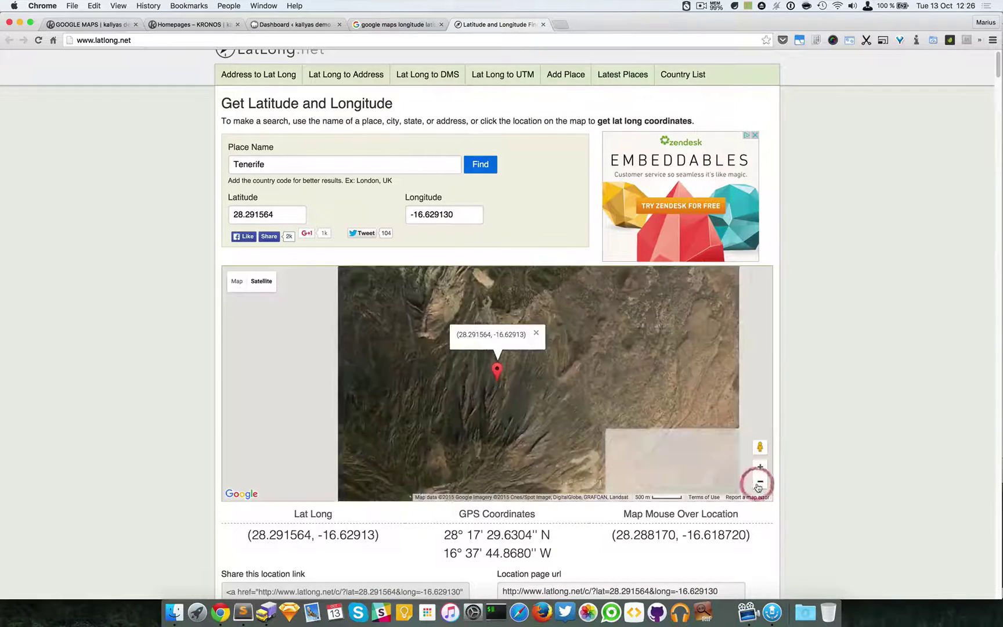
{"action": "left_click", "coordinate": [759, 483]}
{"action": "left_click", "coordinate": [759, 482]}
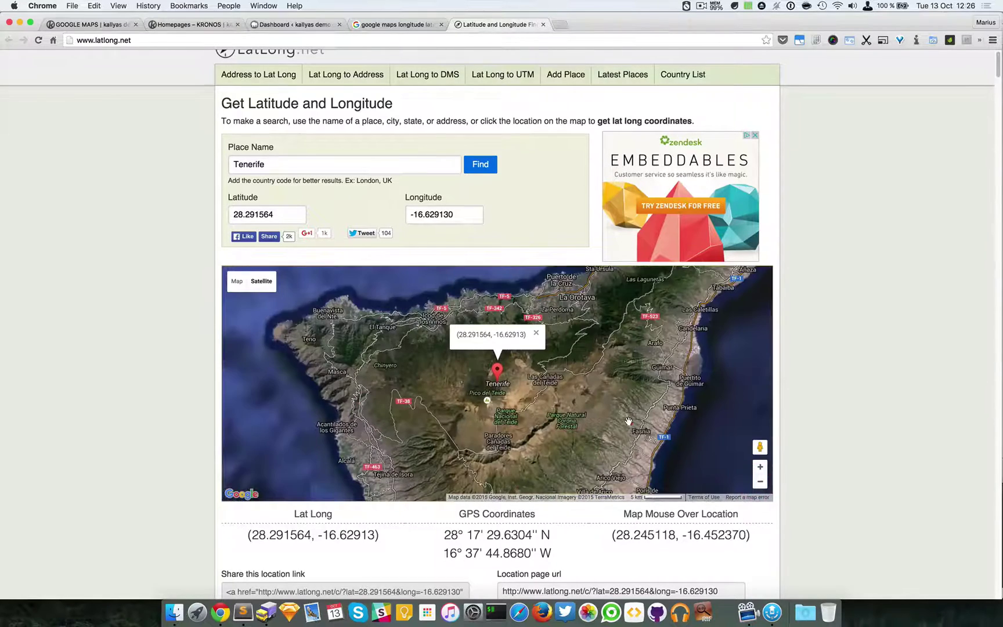
{"action": "left_click_drag", "start_coordinate": [630, 423], "coordinate": [538, 356]}
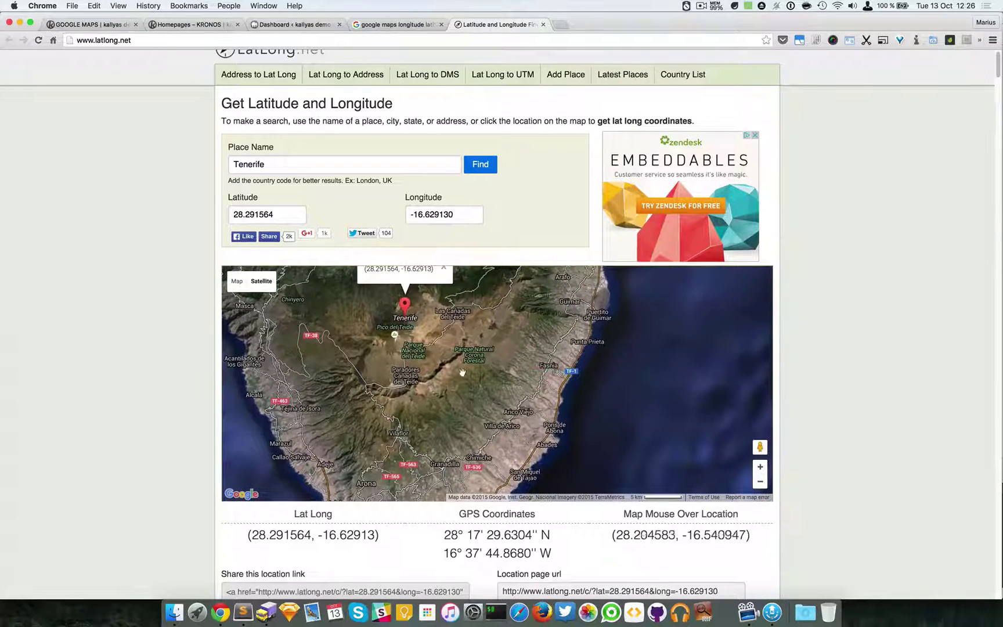
{"action": "left_click", "coordinate": [515, 328]}
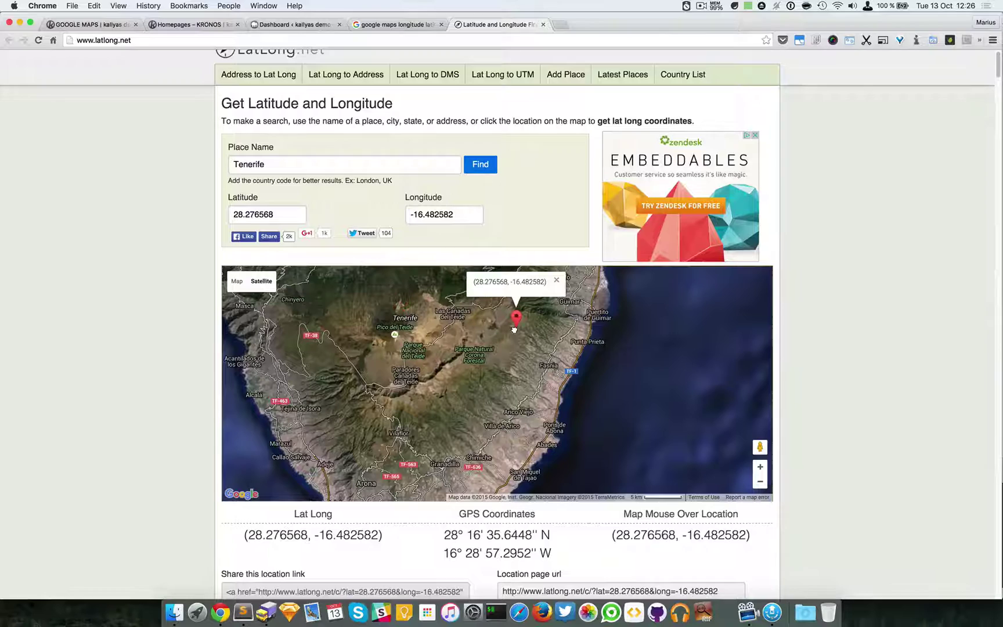
{"action": "left_click", "coordinate": [522, 399]}
{"action": "left_click", "coordinate": [474, 451]}
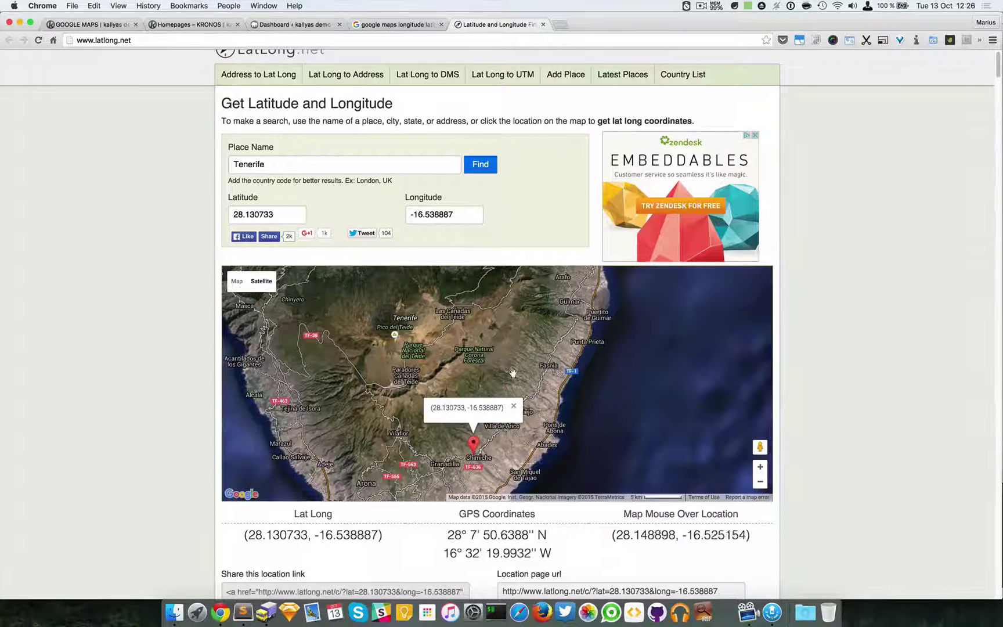
{"action": "left_click", "coordinate": [529, 328]}
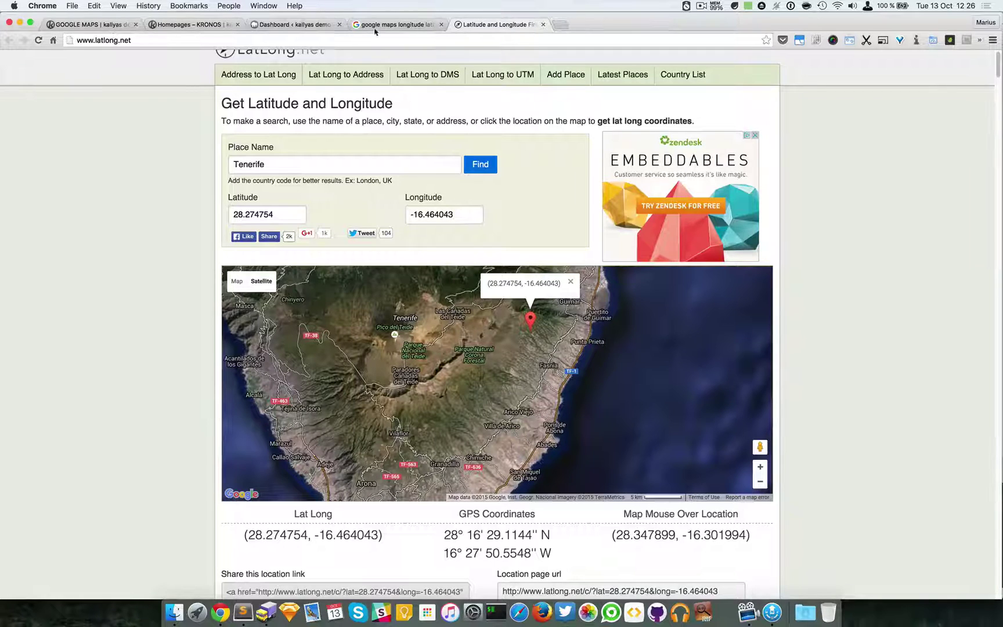
Close the coordinates lookup and Google search tabs and return to the page builder
{"action": "key", "text": "super+w"}
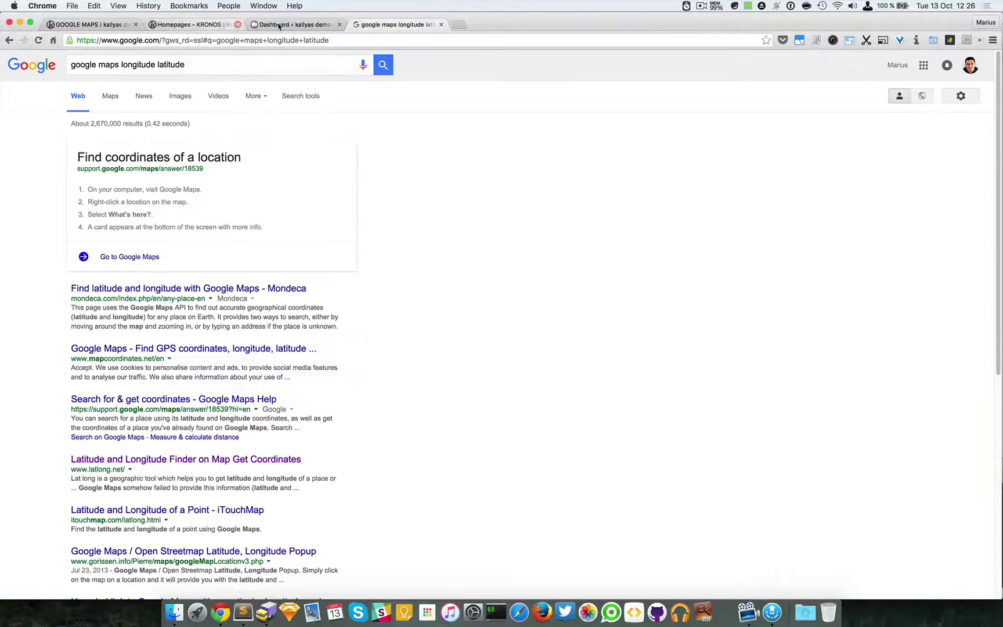
{"action": "middle_click", "coordinate": [366, 24]}
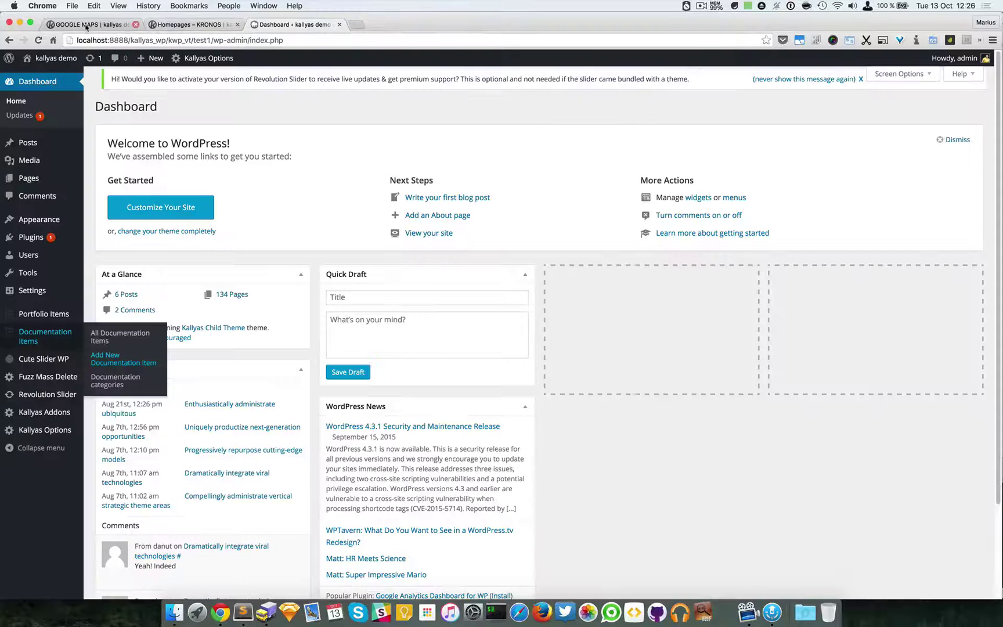
{"action": "left_click", "coordinate": [86, 26]}
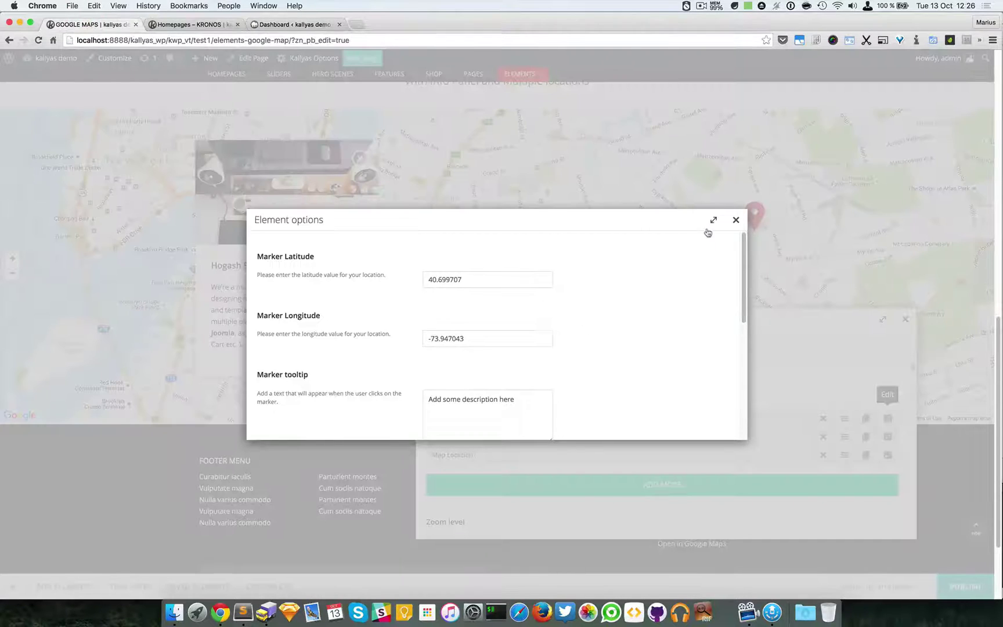
Back in the map's general options, keep zoom level 14 and review the available map types
{"action": "left_click", "coordinate": [737, 220]}
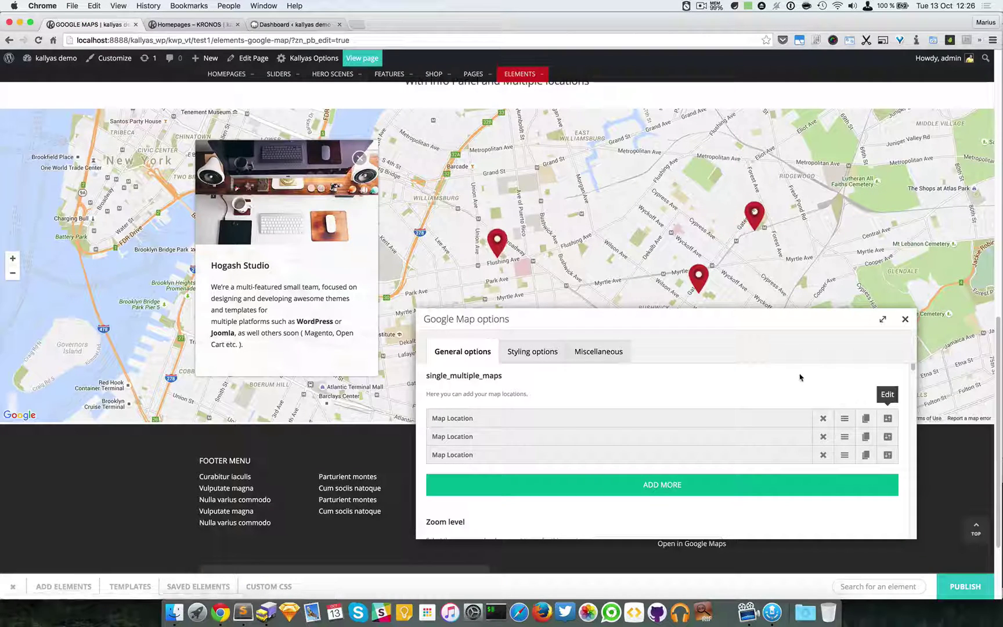
{"action": "scroll", "coordinate": [780, 413], "scroll_direction": "down", "scroll_amount": 3}
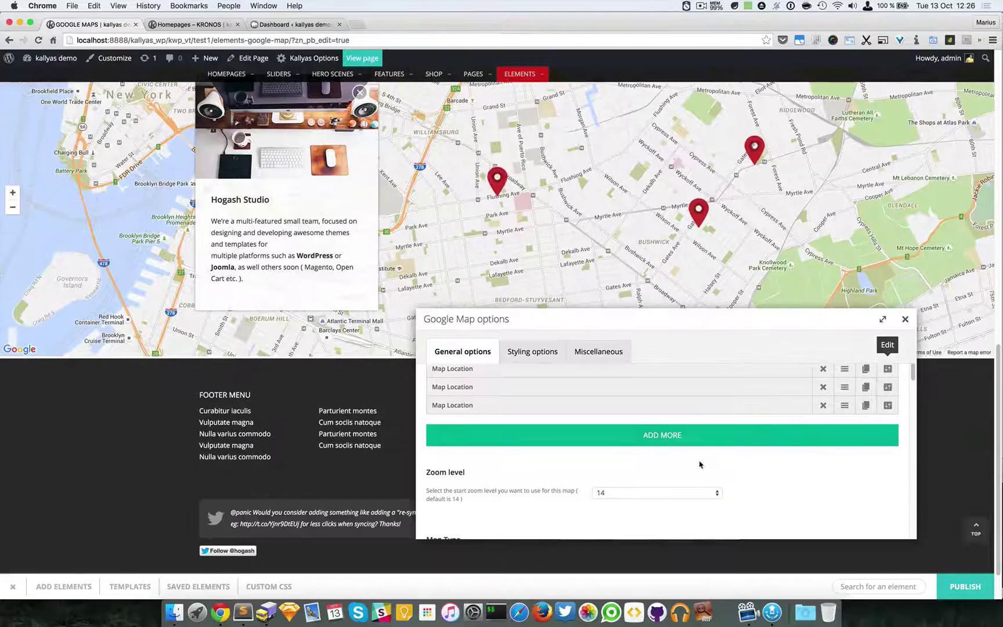
{"action": "left_click", "coordinate": [637, 482]}
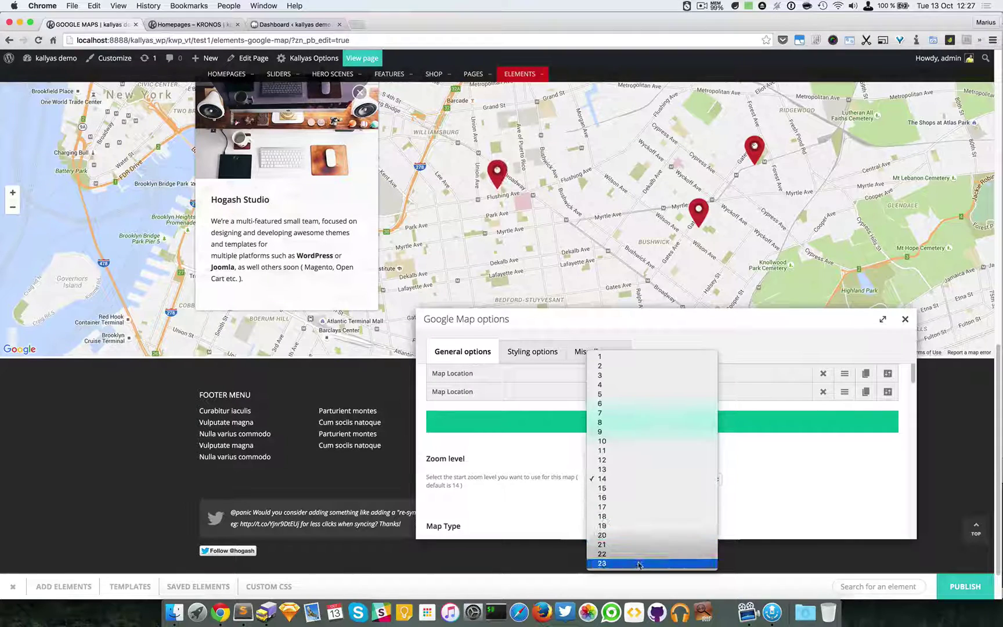
{"action": "left_click", "coordinate": [846, 511]}
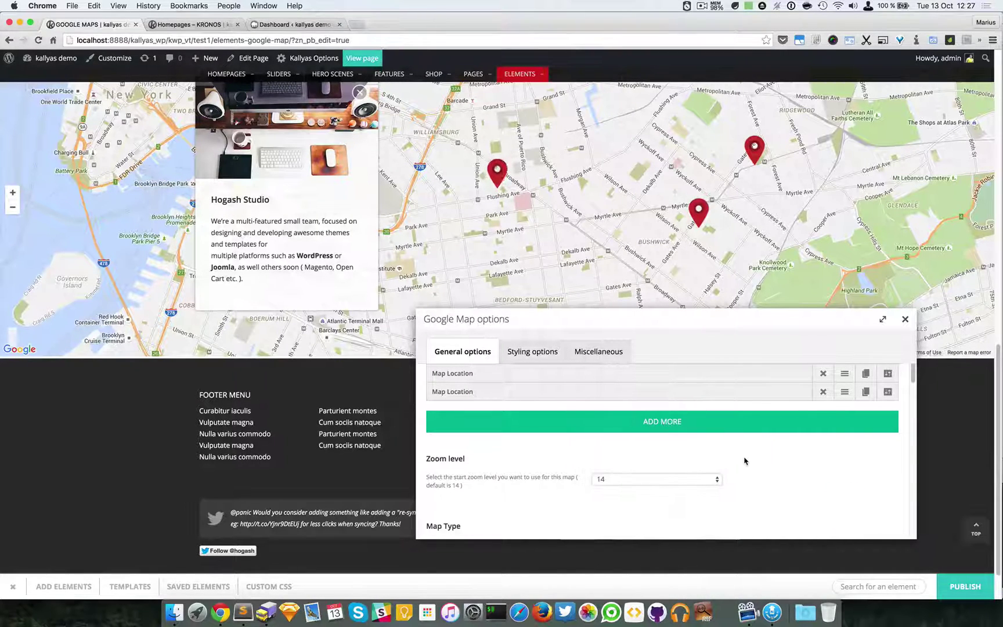
{"action": "scroll", "coordinate": [744, 461], "scroll_direction": "down", "scroll_amount": 1}
{"action": "scroll", "coordinate": [739, 463], "scroll_direction": "down", "scroll_amount": 4}
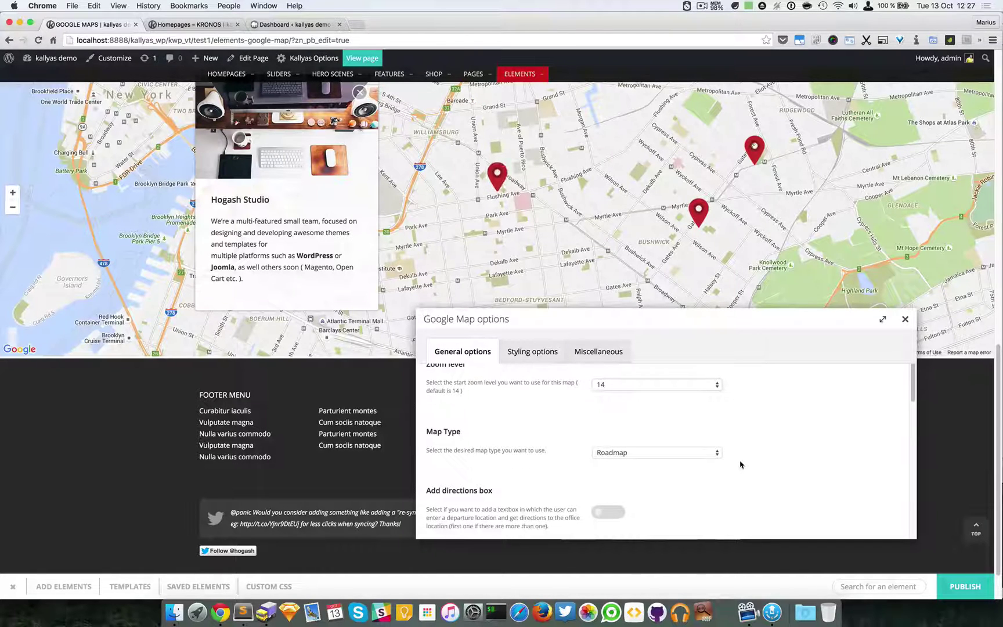
{"action": "left_click", "coordinate": [660, 452]}
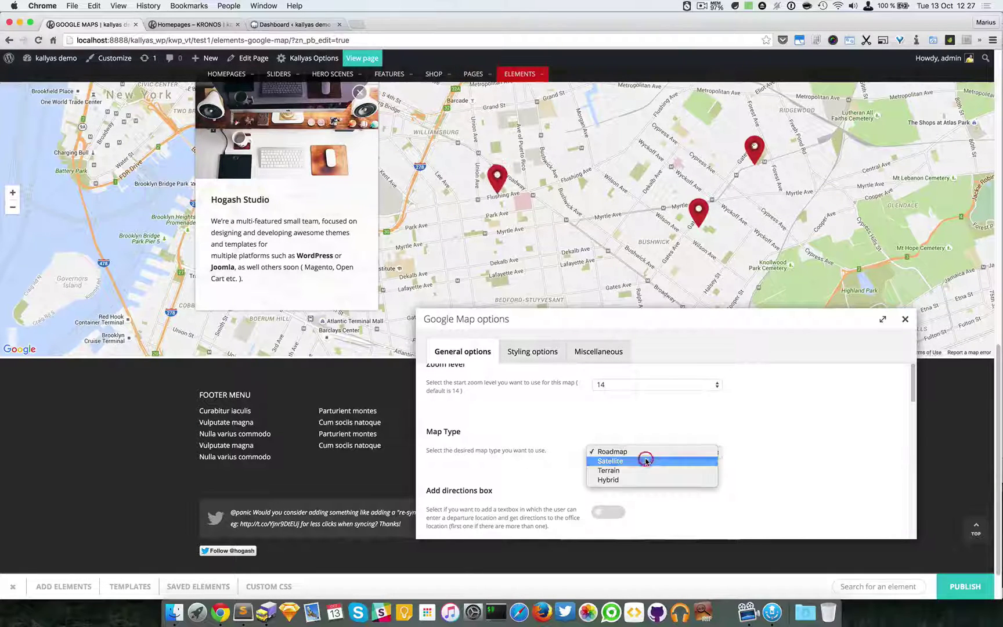
Set the map type to Satellite and shrink the elements panel to see the whole map
{"action": "left_click", "coordinate": [646, 461]}
{"action": "left_click", "coordinate": [904, 320]}
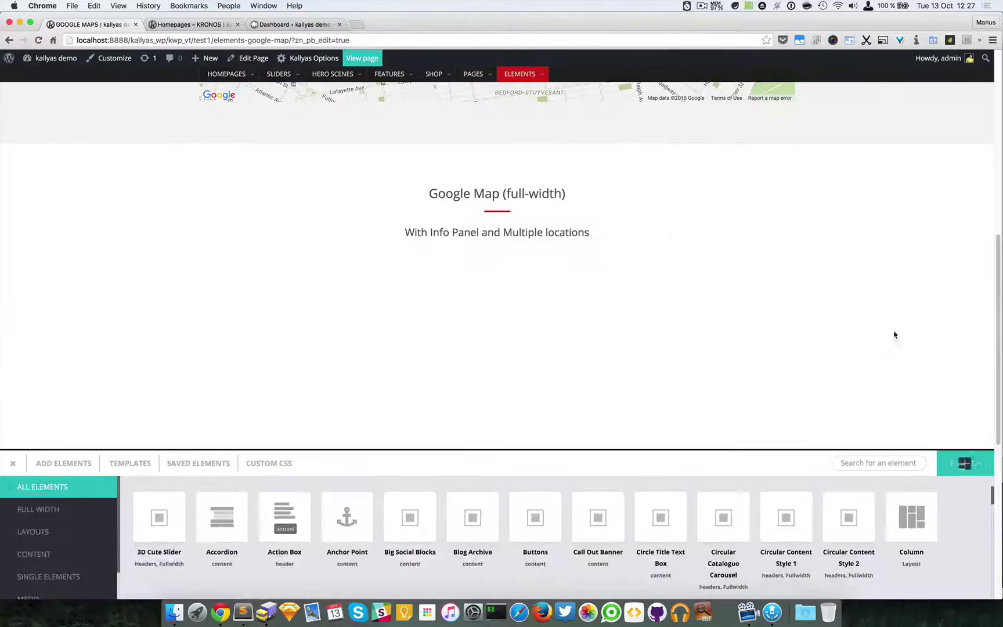
{"action": "scroll", "coordinate": [698, 372], "scroll_direction": "down", "scroll_amount": 2}
{"action": "scroll", "coordinate": [698, 372], "scroll_direction": "down", "scroll_amount": 2}
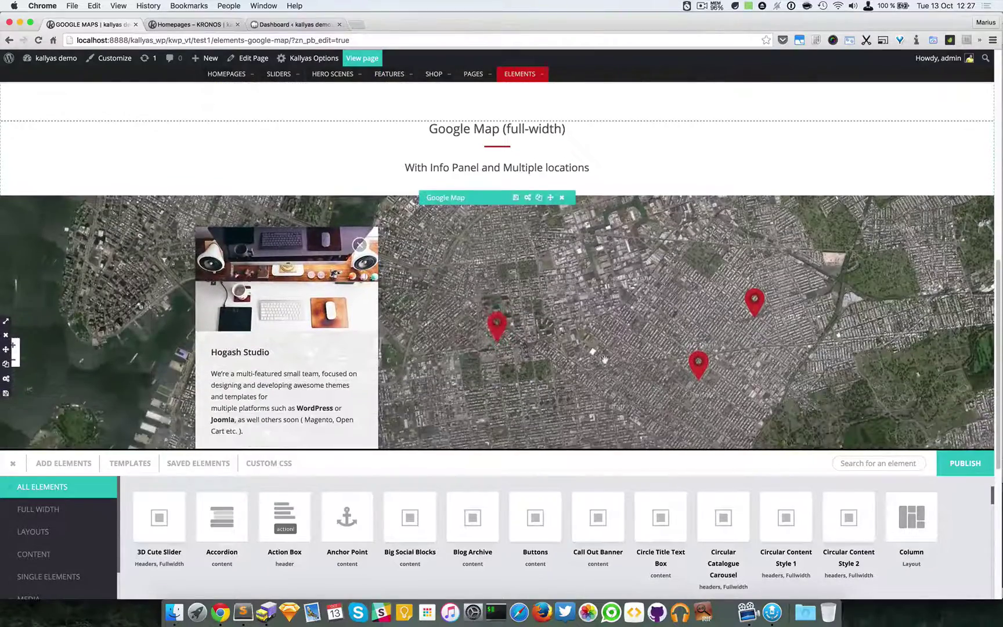
{"action": "left_click_drag", "start_coordinate": [565, 449], "coordinate": [565, 561]}
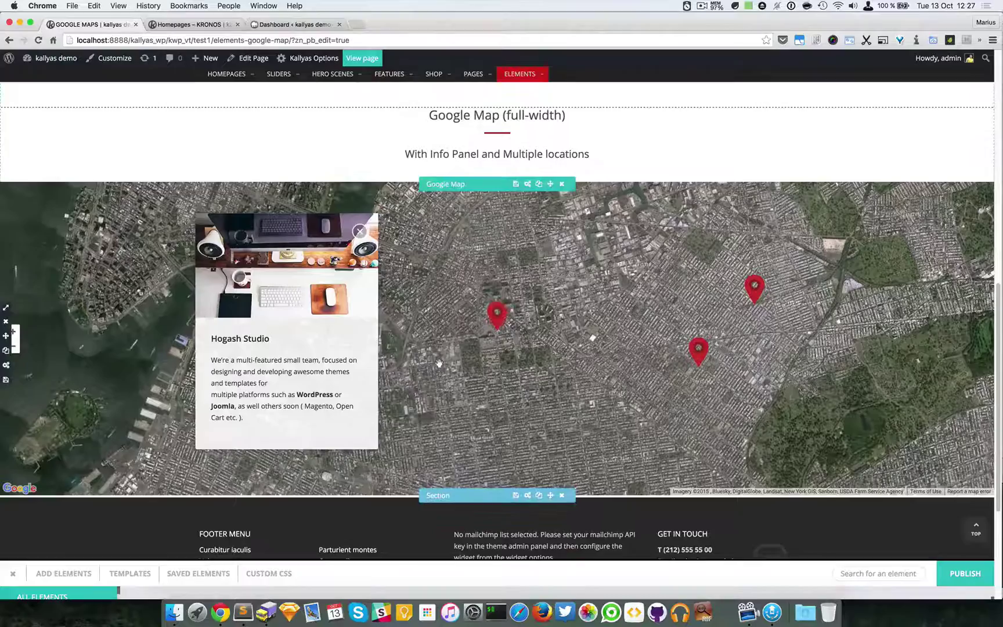
{"action": "scroll", "coordinate": [448, 372], "scroll_direction": "up", "scroll_amount": 1}
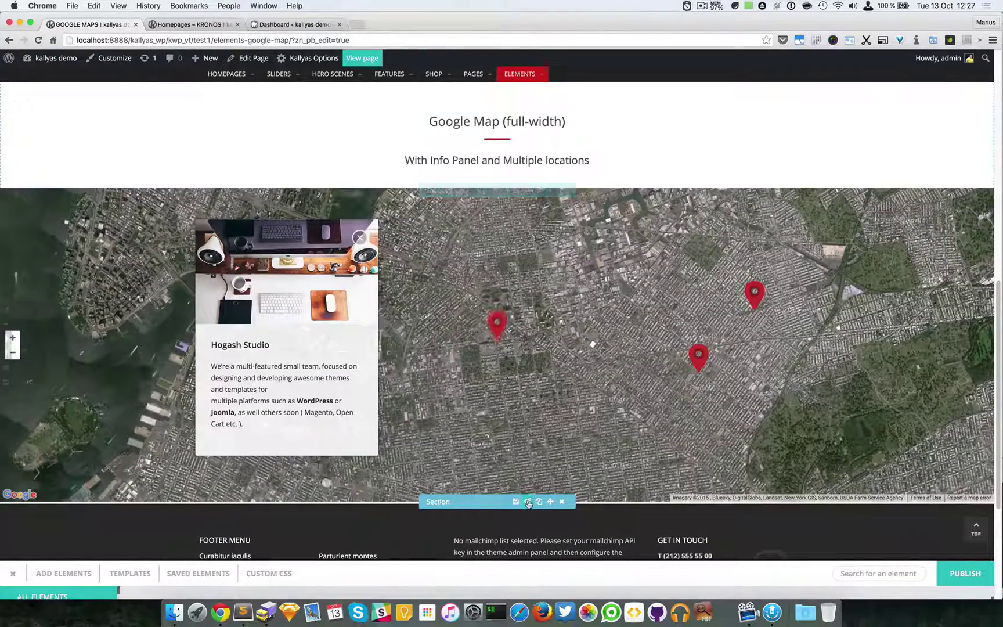
Reopen the Google Map options and switch the map type to Hybrid
{"action": "left_click", "coordinate": [527, 192]}
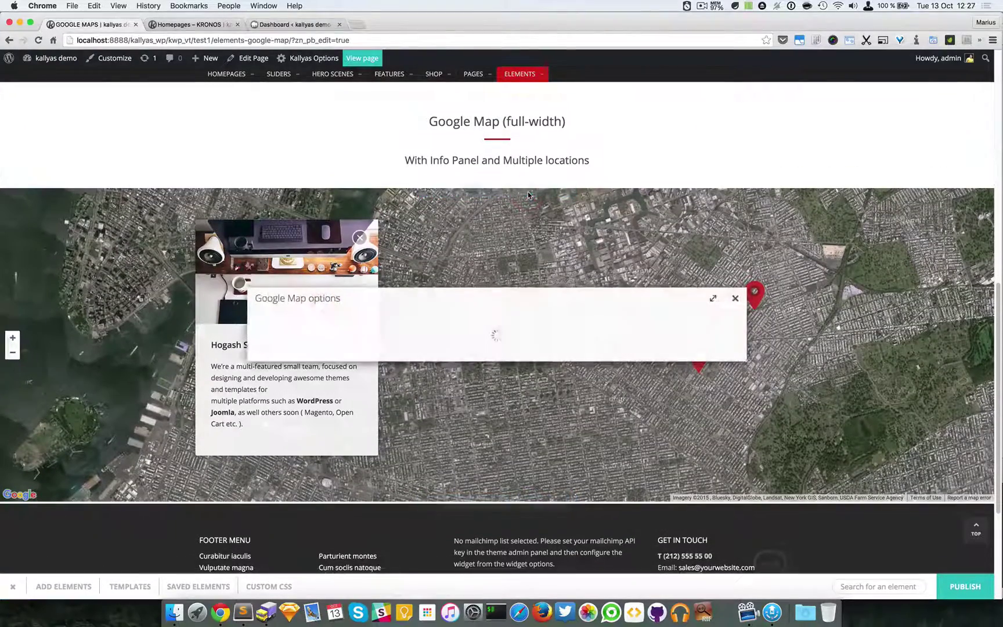
{"action": "scroll", "coordinate": [514, 344], "scroll_direction": "down", "scroll_amount": 10}
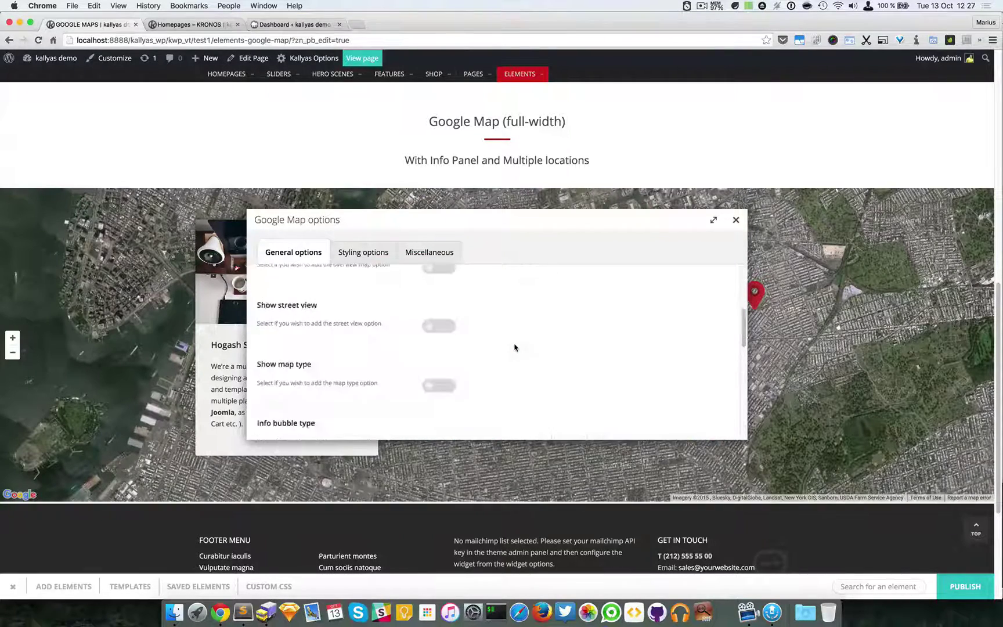
{"action": "scroll", "coordinate": [515, 347], "scroll_direction": "up", "scroll_amount": 3}
{"action": "scroll", "coordinate": [514, 348], "scroll_direction": "up", "scroll_amount": 3}
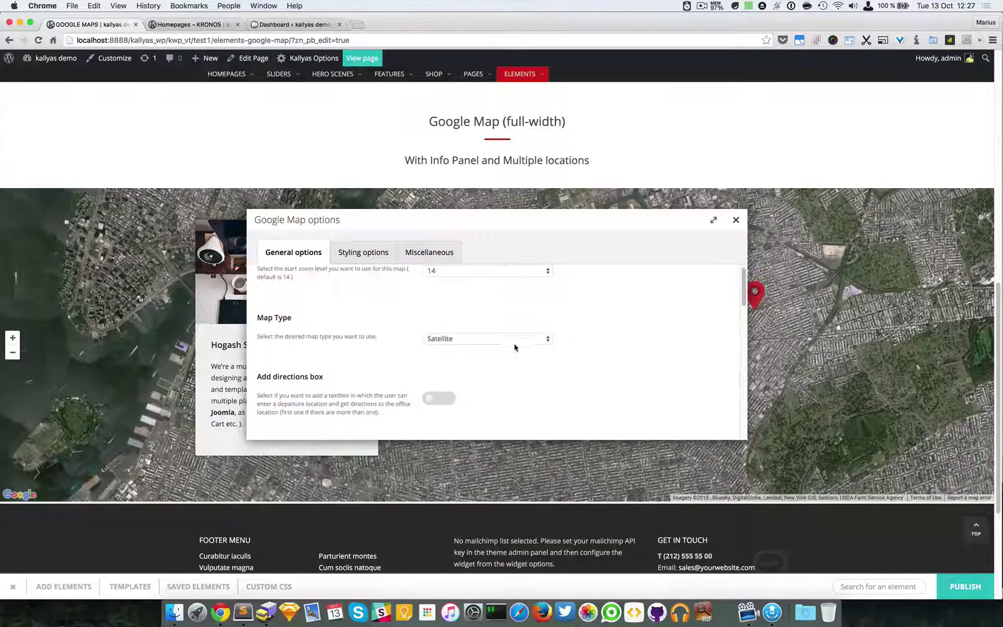
{"action": "left_click", "coordinate": [515, 347]}
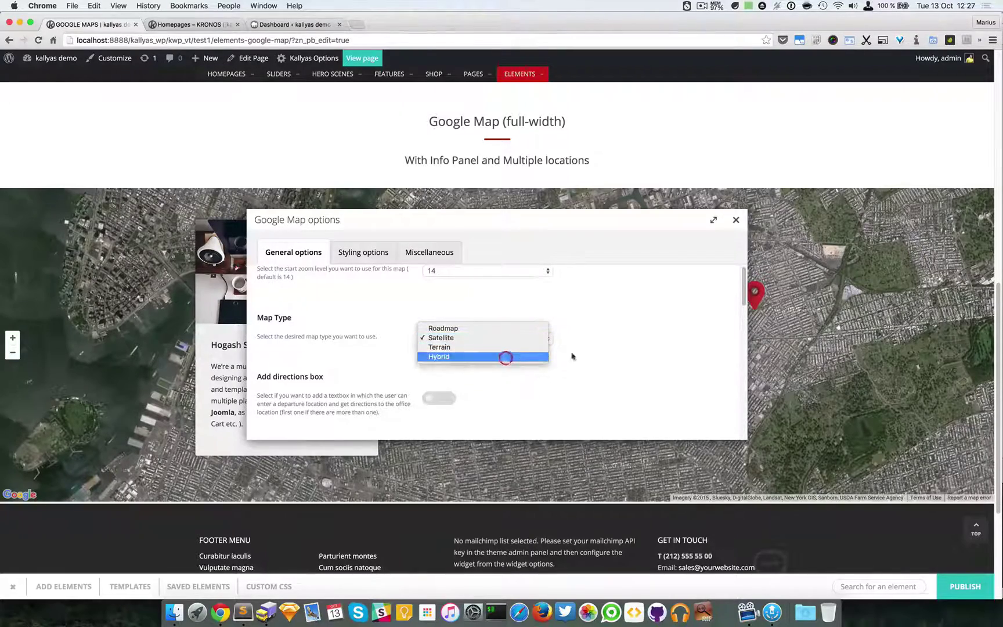
{"action": "left_click", "coordinate": [508, 356]}
{"action": "left_click", "coordinate": [737, 220]}
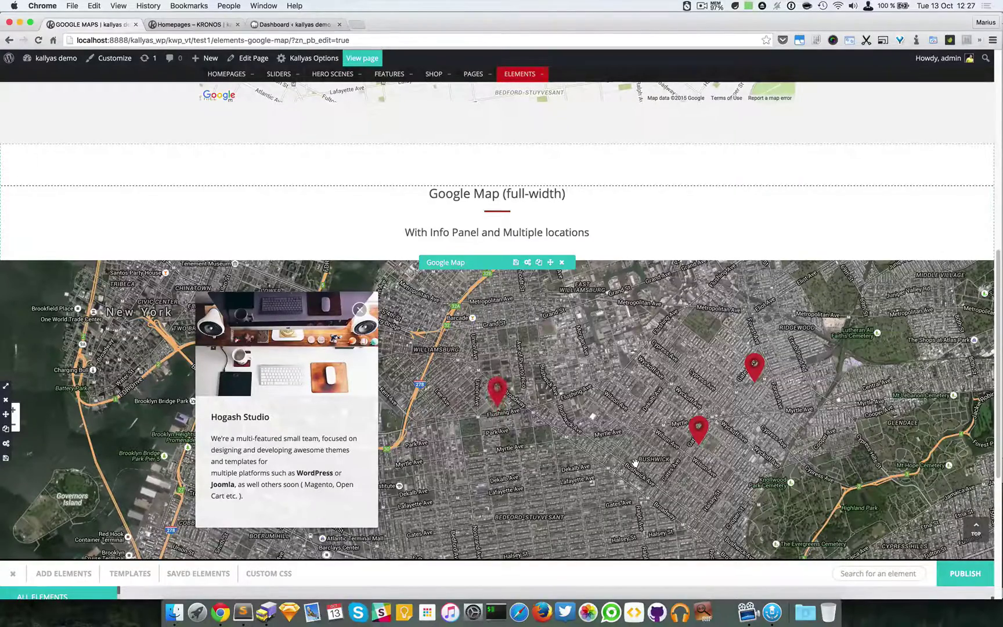
Reopen the map options, turn on the directions box and edit its 'Visit us from...' text
{"action": "left_click", "coordinate": [528, 263]}
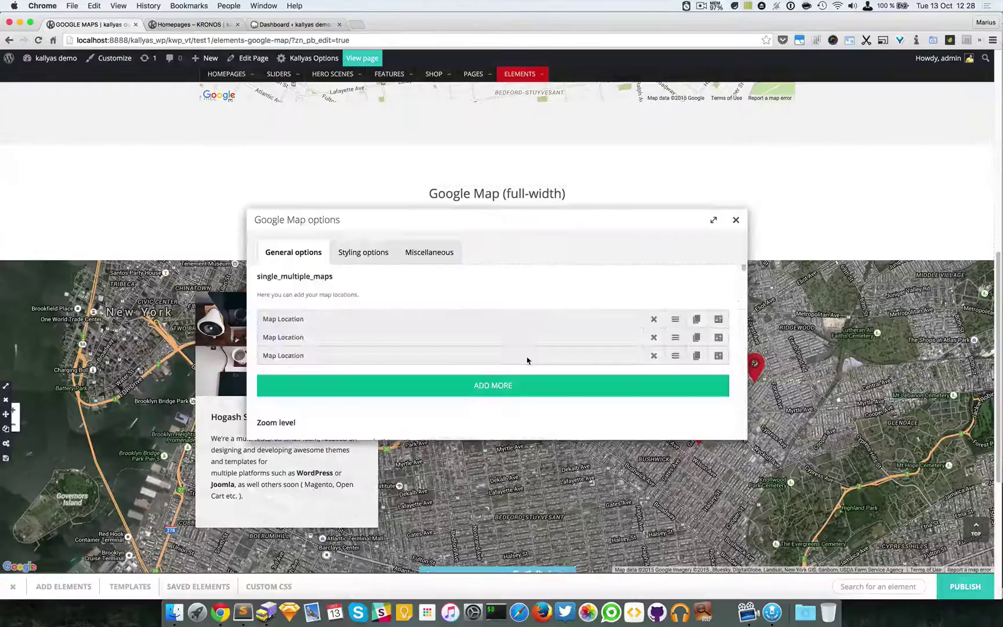
{"action": "scroll", "coordinate": [528, 358], "scroll_direction": "down", "scroll_amount": 5}
{"action": "scroll", "coordinate": [527, 360], "scroll_direction": "down", "scroll_amount": 3}
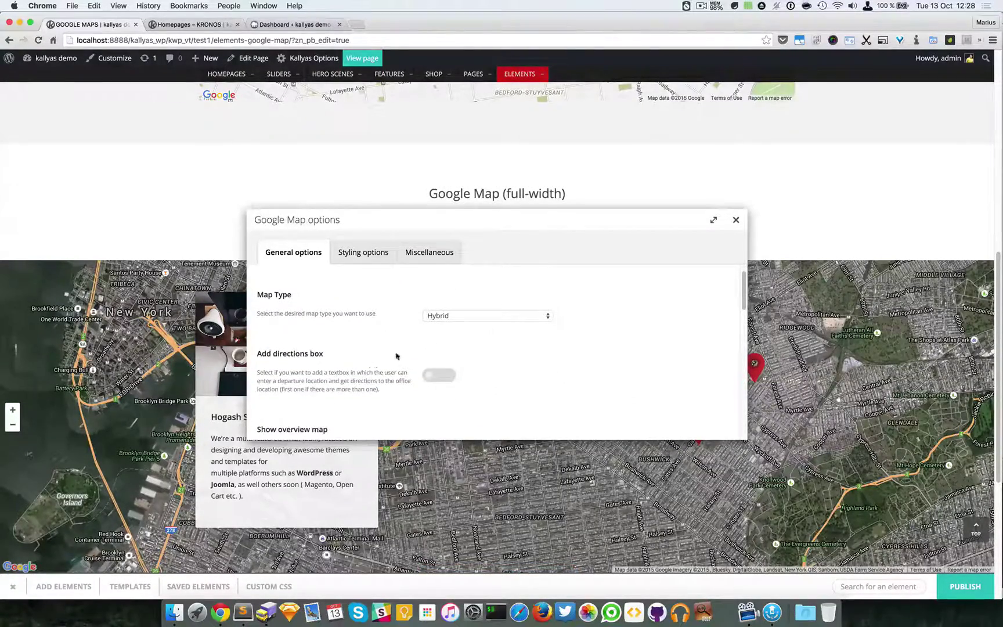
{"action": "left_click", "coordinate": [434, 376]}
{"action": "scroll", "coordinate": [524, 369], "scroll_direction": "down", "scroll_amount": 3}
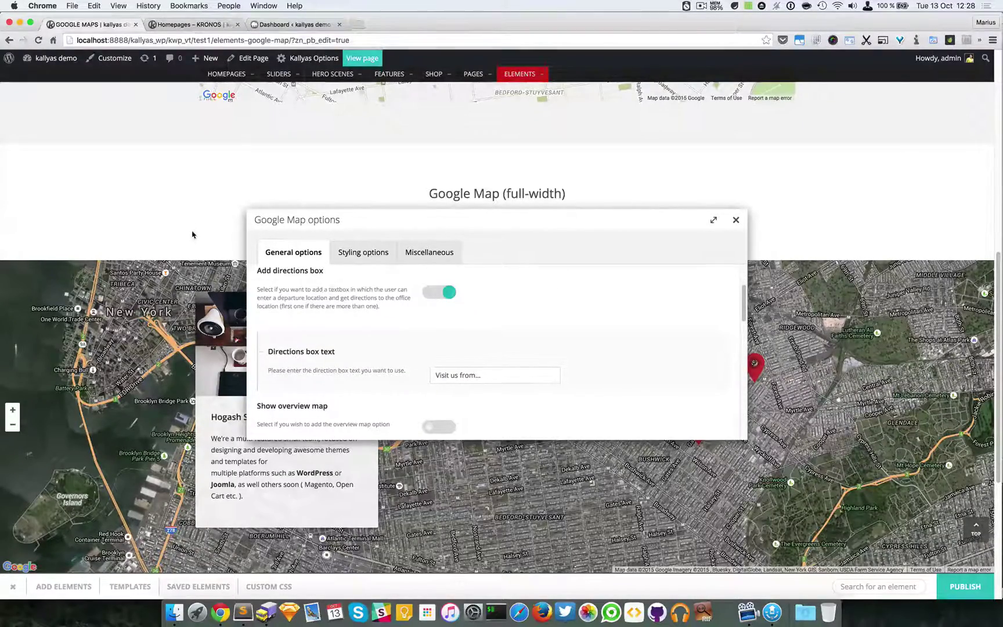
{"action": "scroll", "coordinate": [192, 235], "scroll_direction": "up", "scroll_amount": 5}
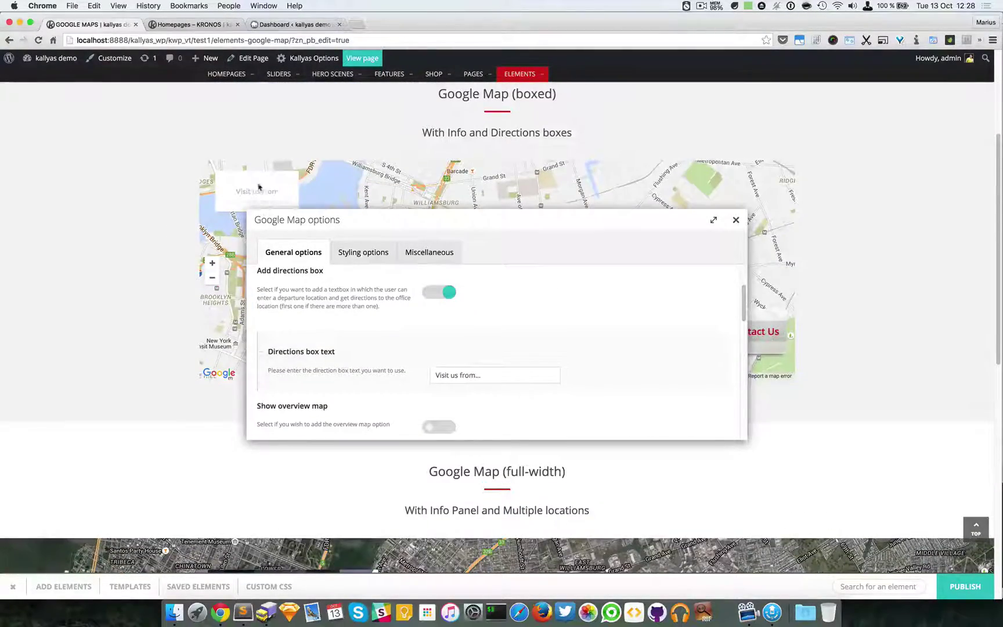
{"action": "scroll", "coordinate": [533, 335], "scroll_direction": "down", "scroll_amount": 2}
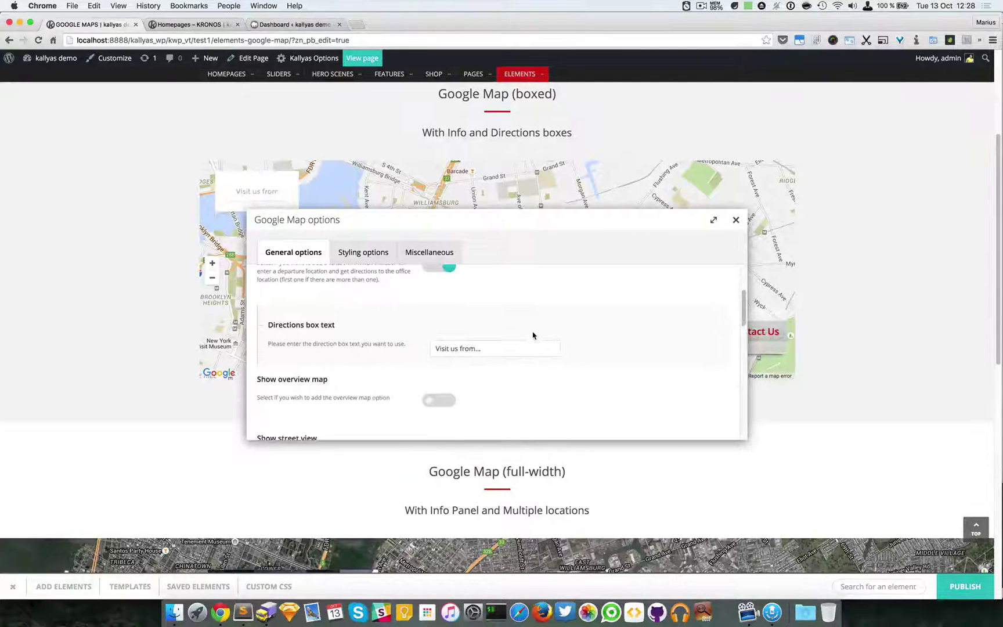
{"action": "left_click", "coordinate": [515, 340]}
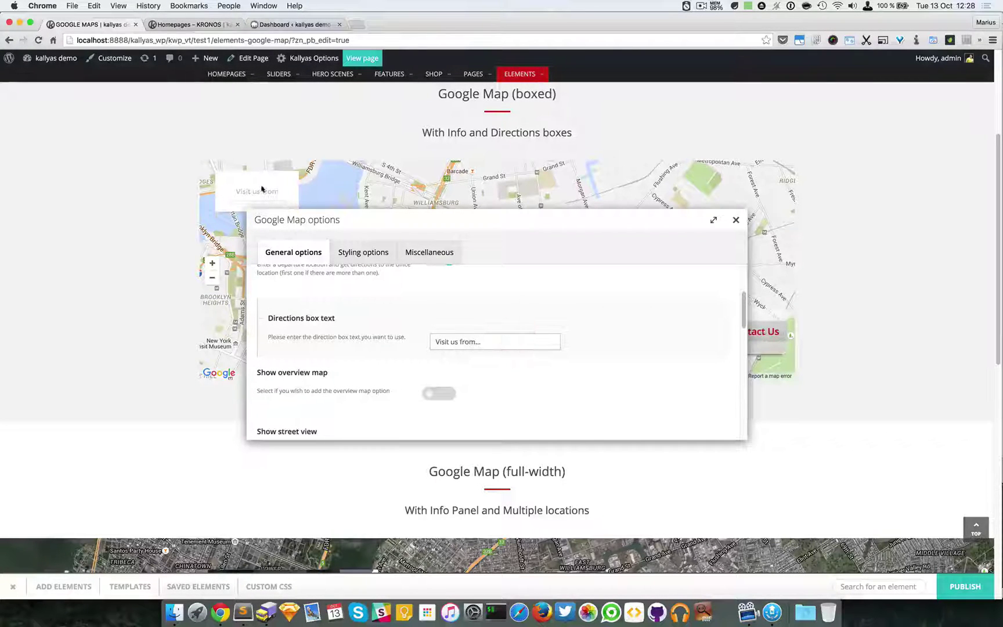
Turn off the departure directions box and turn on the overview map
{"action": "scroll", "coordinate": [475, 384], "scroll_direction": "down", "scroll_amount": 1}
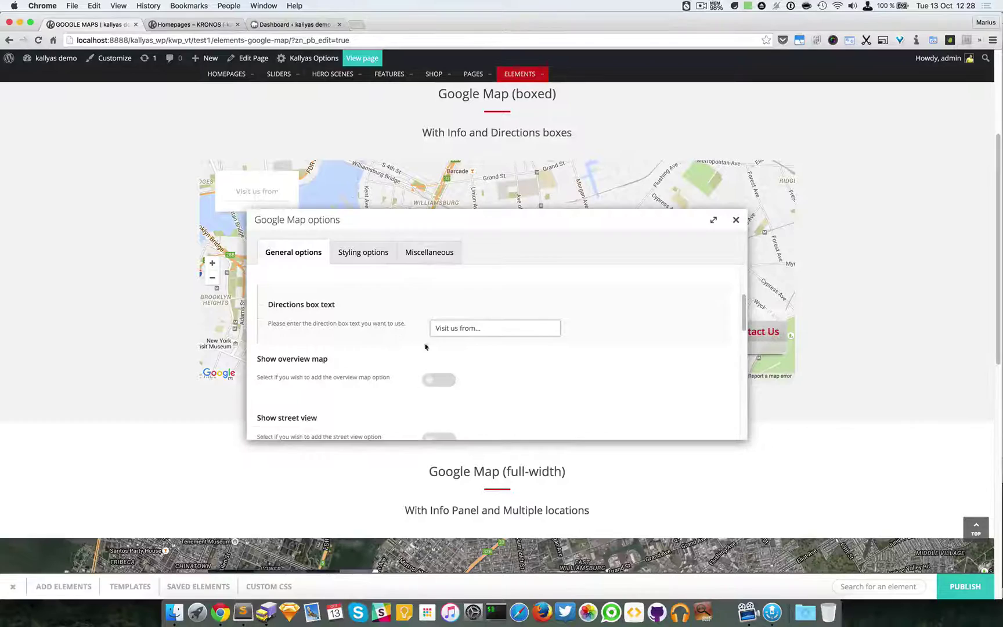
{"action": "scroll", "coordinate": [423, 334], "scroll_direction": "up", "scroll_amount": 2}
{"action": "left_click", "coordinate": [439, 284]}
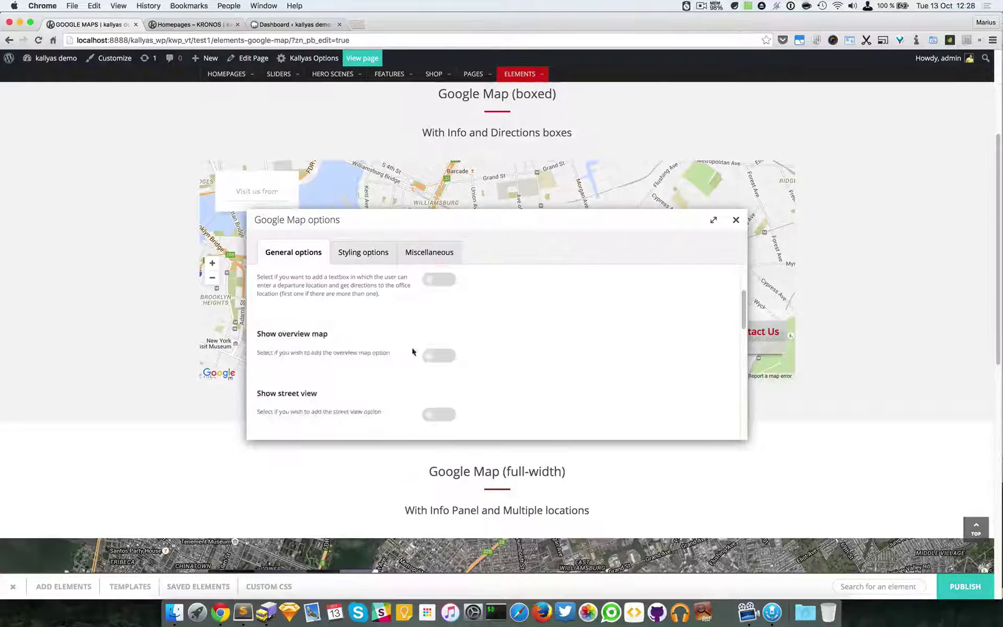
{"action": "left_click", "coordinate": [438, 356]}
{"action": "scroll", "coordinate": [555, 352], "scroll_direction": "down", "scroll_amount": 2}
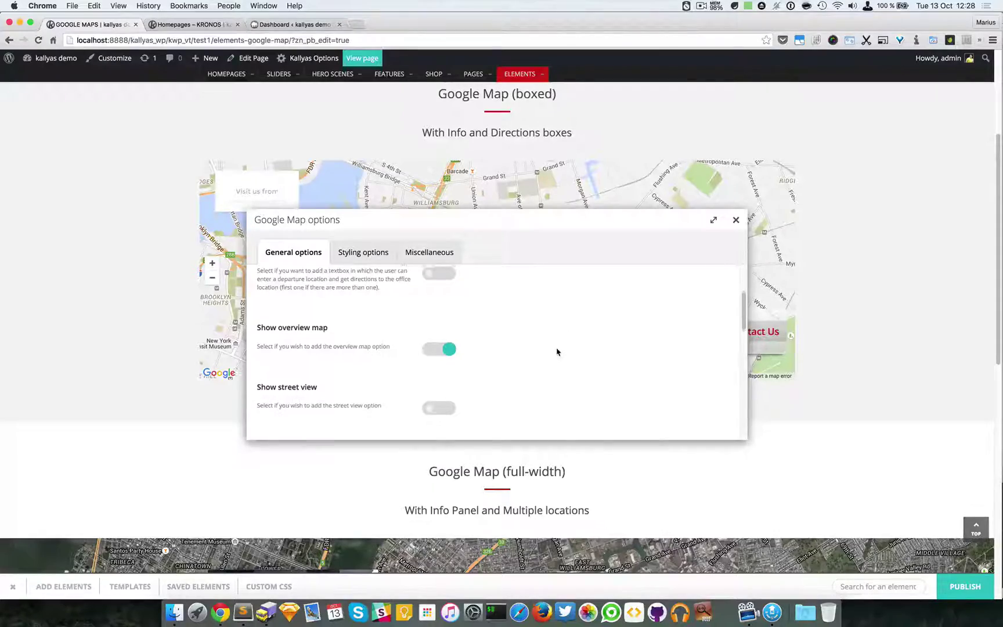
Close the boxed map's options and set the full-width map's type to Roadmap
{"action": "left_click", "coordinate": [737, 221]}
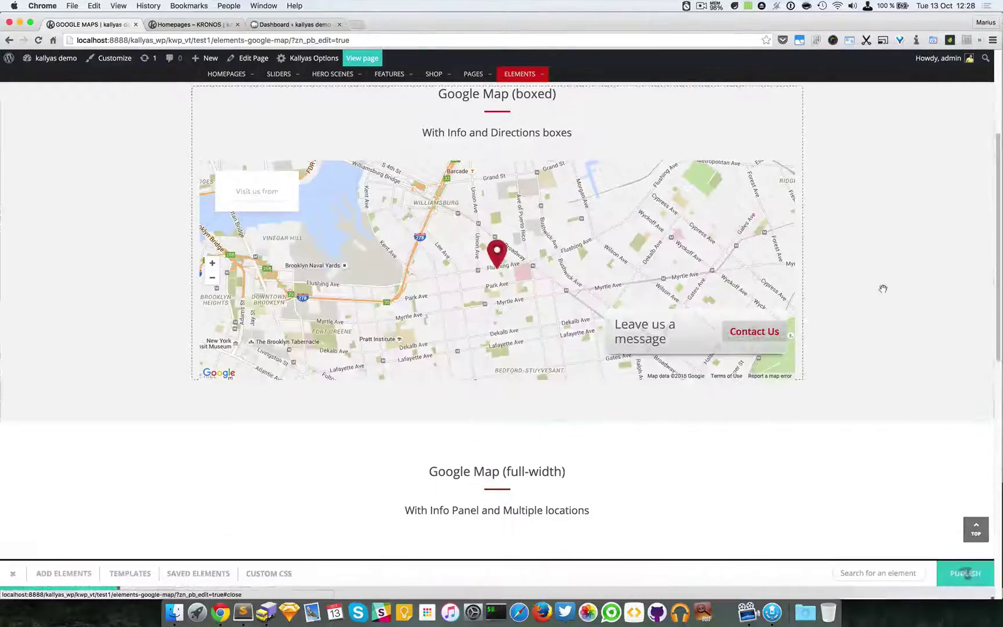
{"action": "scroll", "coordinate": [883, 290], "scroll_direction": "down", "scroll_amount": 6}
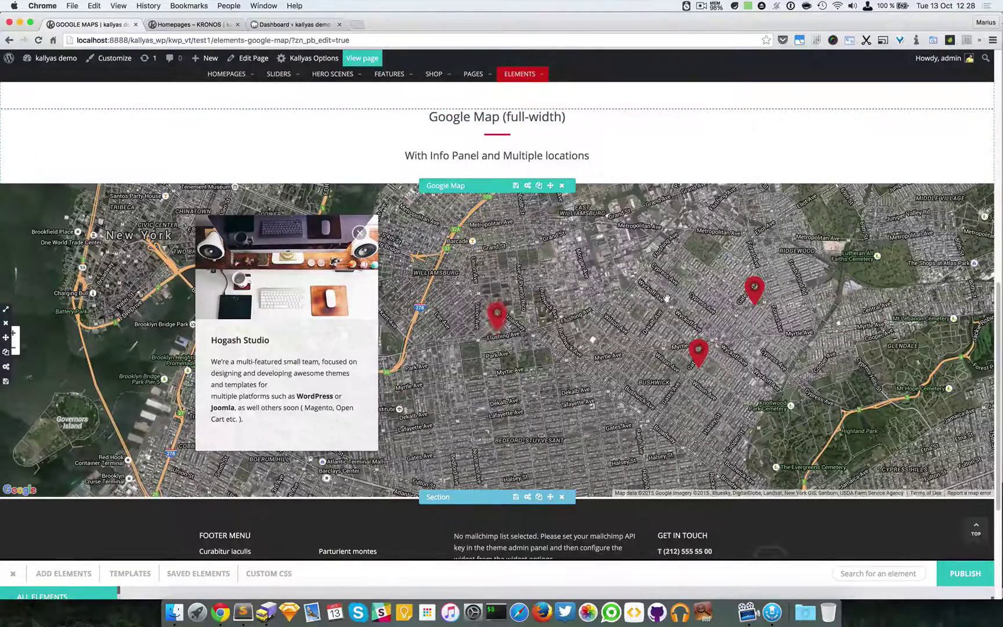
{"action": "left_click", "coordinate": [527, 186]}
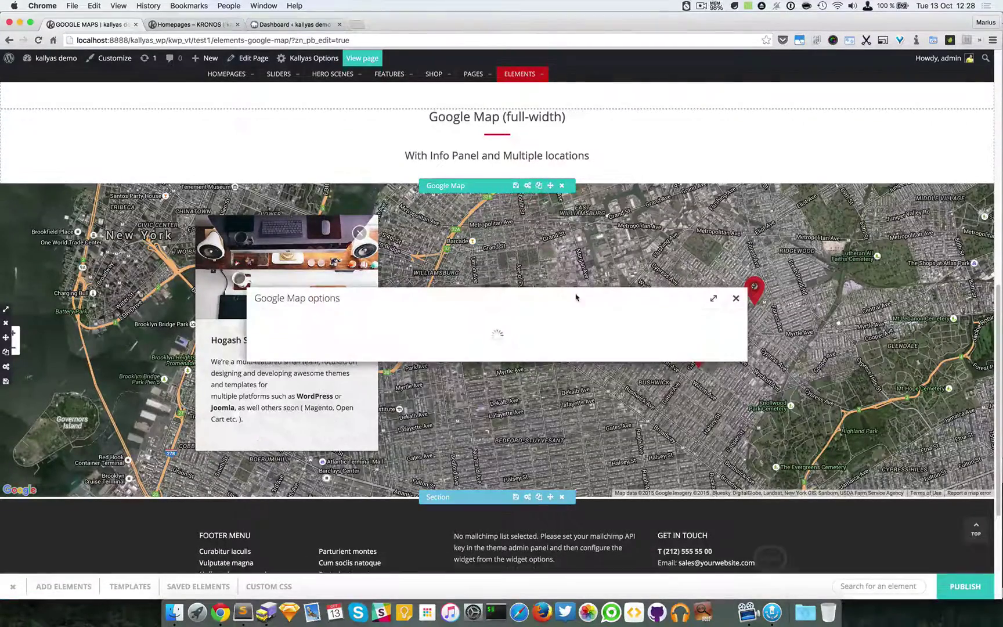
{"action": "scroll", "coordinate": [489, 366], "scroll_direction": "down", "scroll_amount": 5}
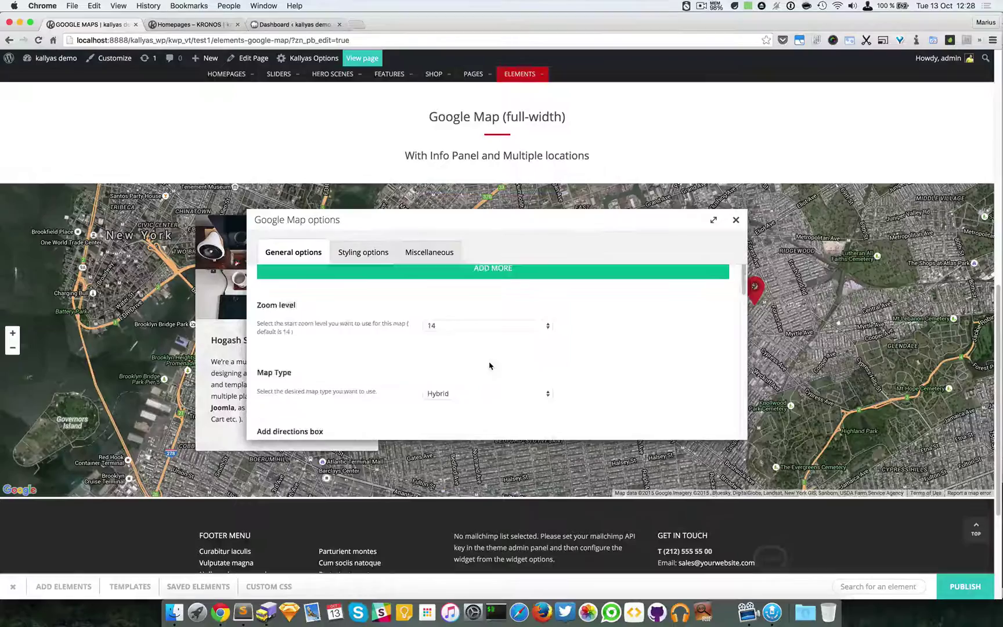
{"action": "left_click", "coordinate": [481, 350]}
{"action": "left_click", "coordinate": [483, 322]}
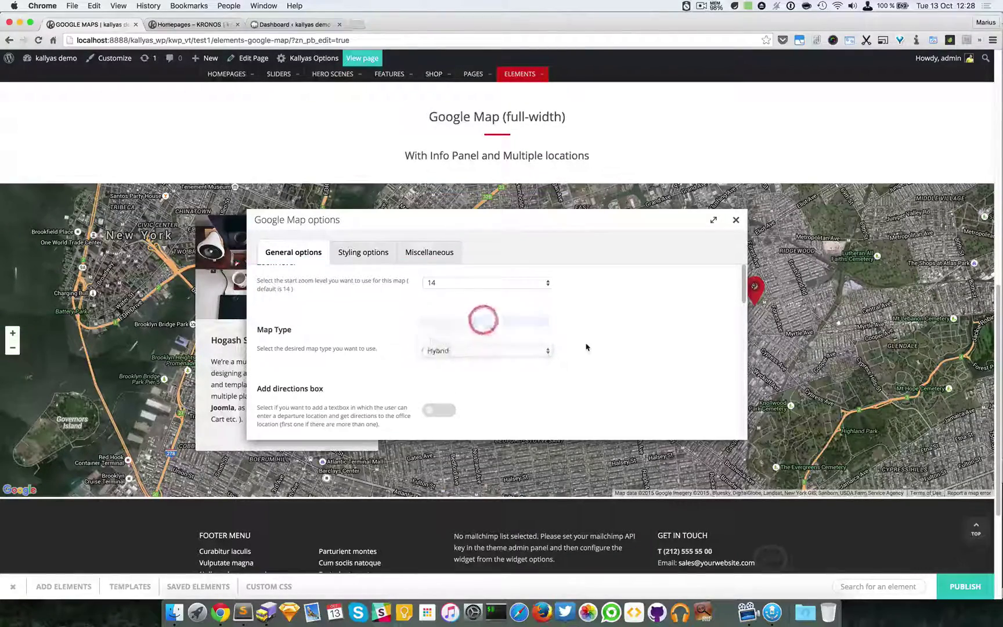
Enable street view and the map type switcher, then close the options to apply
{"action": "scroll", "coordinate": [587, 347], "scroll_direction": "down", "scroll_amount": 3}
{"action": "scroll", "coordinate": [586, 347], "scroll_direction": "down", "scroll_amount": 3}
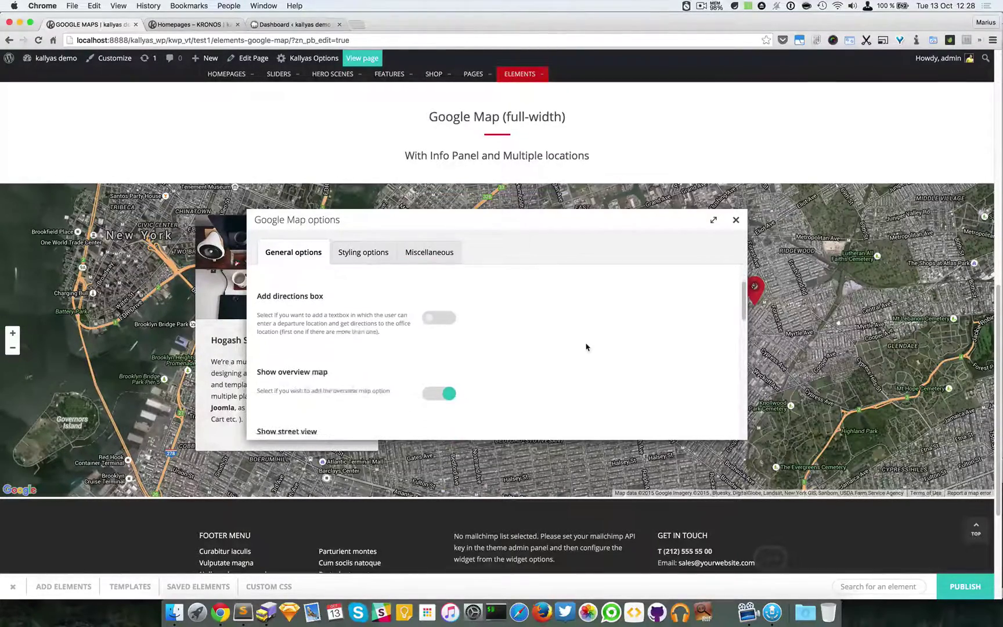
{"action": "scroll", "coordinate": [579, 342], "scroll_direction": "down", "scroll_amount": 2}
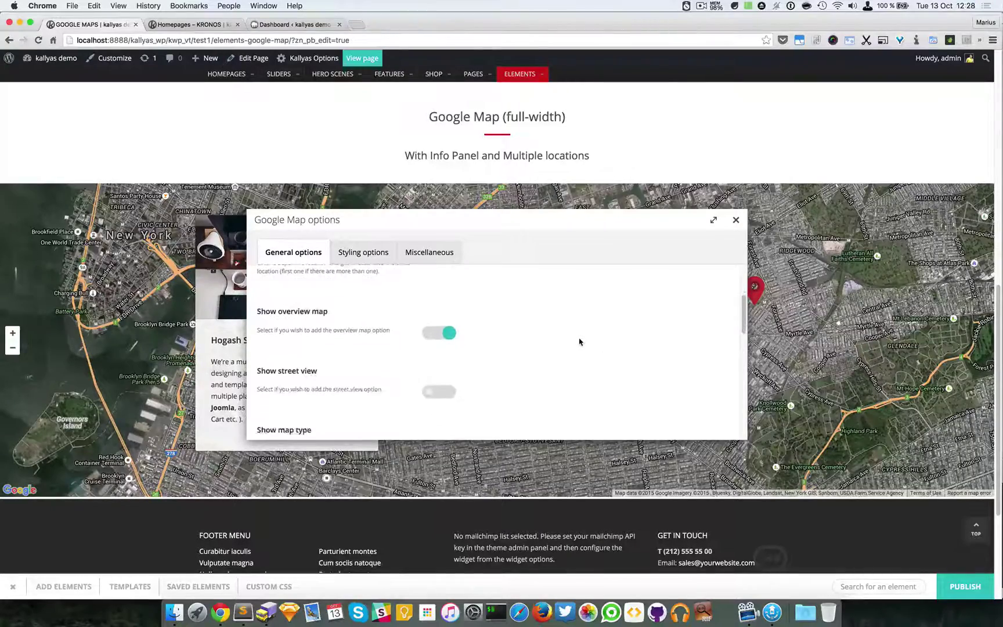
{"action": "left_click", "coordinate": [448, 386]}
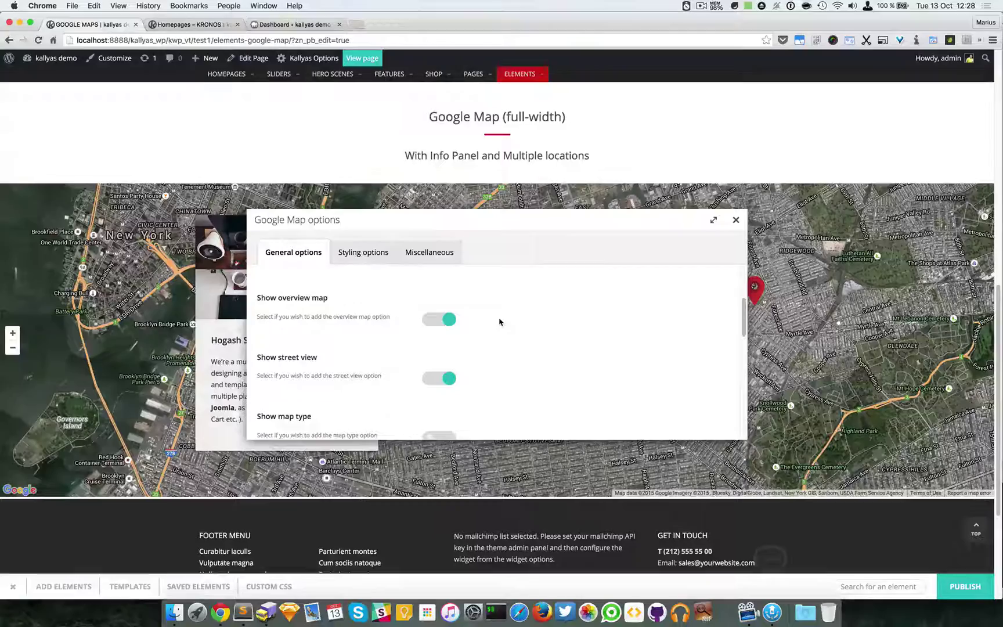
{"action": "scroll", "coordinate": [500, 321], "scroll_direction": "down", "scroll_amount": 3}
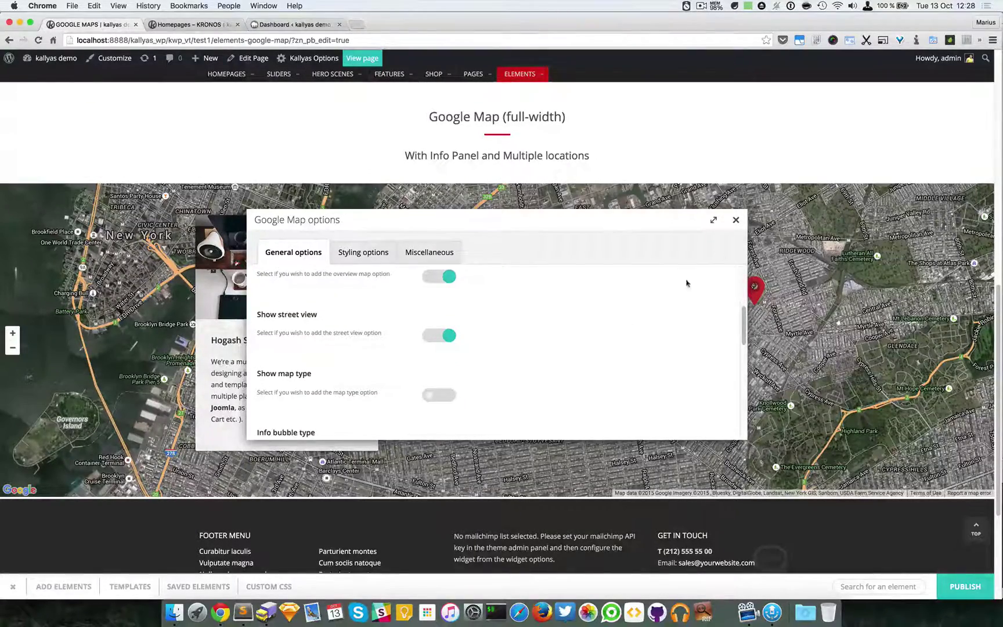
{"action": "left_click", "coordinate": [425, 401]}
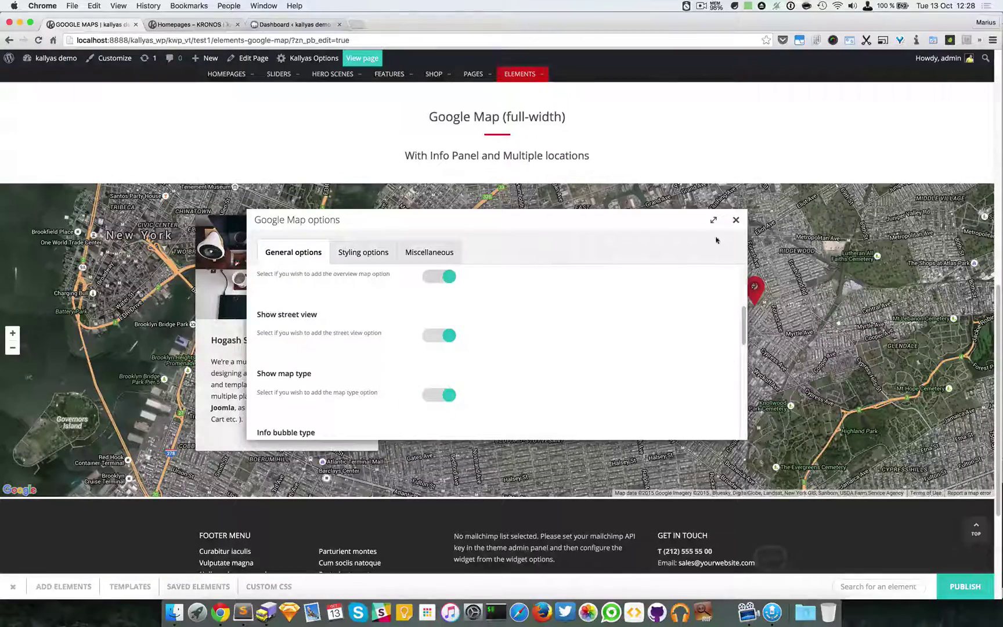
{"action": "left_click", "coordinate": [736, 220]}
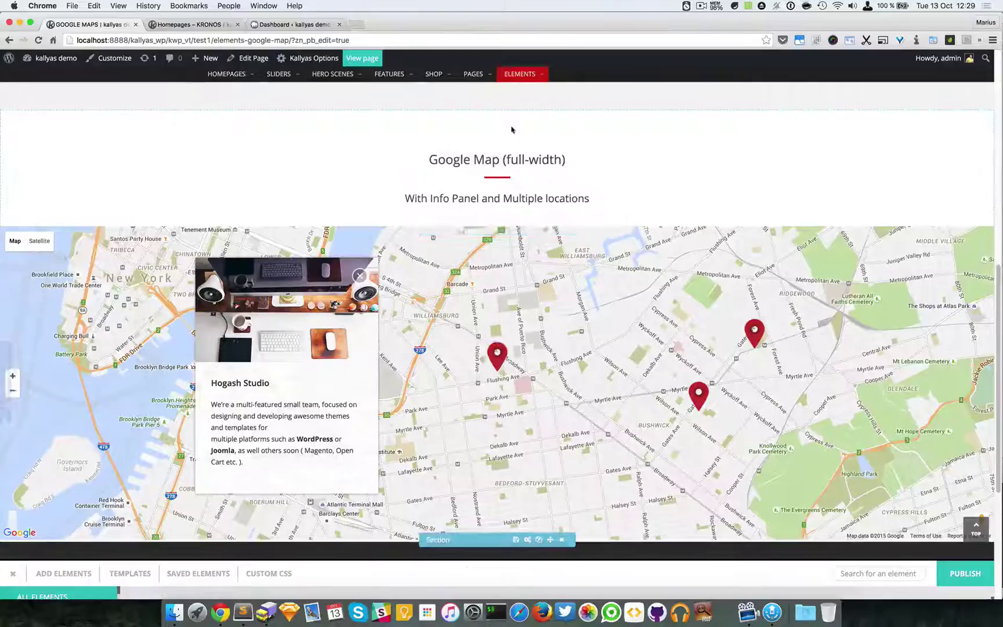
Drop the pegman on the map for a Bushwick Ave street view, then reopen the map options
{"action": "scroll", "coordinate": [638, 152], "scroll_direction": "down", "scroll_amount": 1}
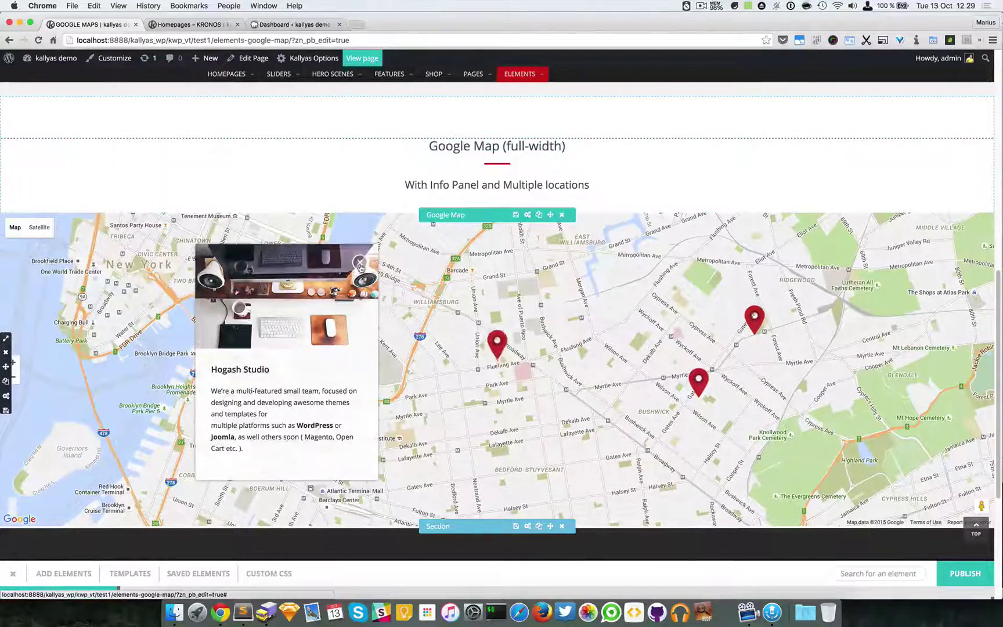
{"action": "scroll", "coordinate": [798, 184], "scroll_direction": "down", "scroll_amount": 1}
{"action": "scroll", "coordinate": [799, 184], "scroll_direction": "down", "scroll_amount": 1}
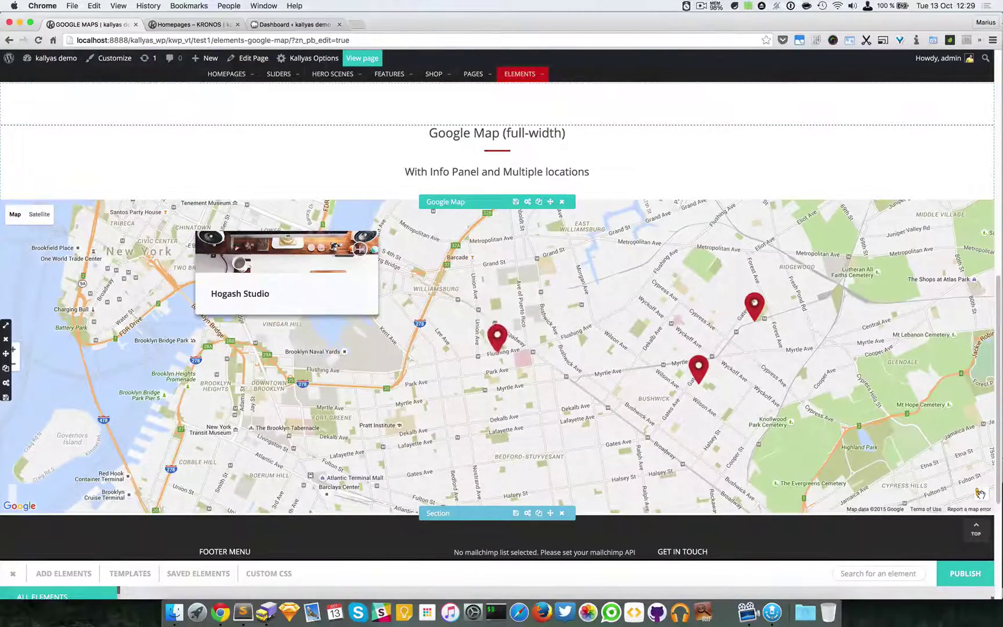
{"action": "left_click_drag", "start_coordinate": [980, 493], "coordinate": [553, 344]}
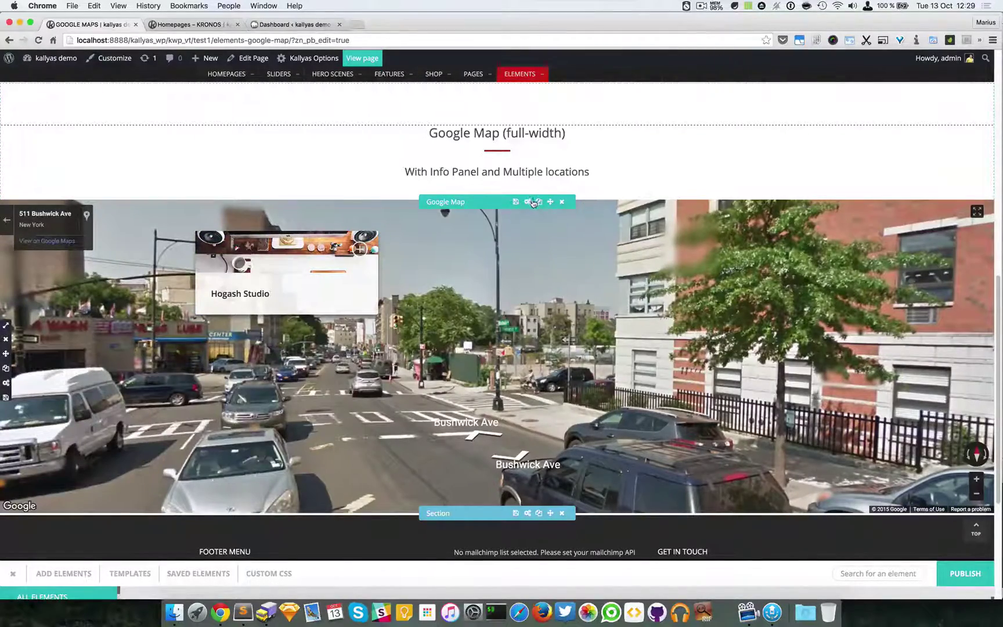
{"action": "left_click", "coordinate": [531, 202]}
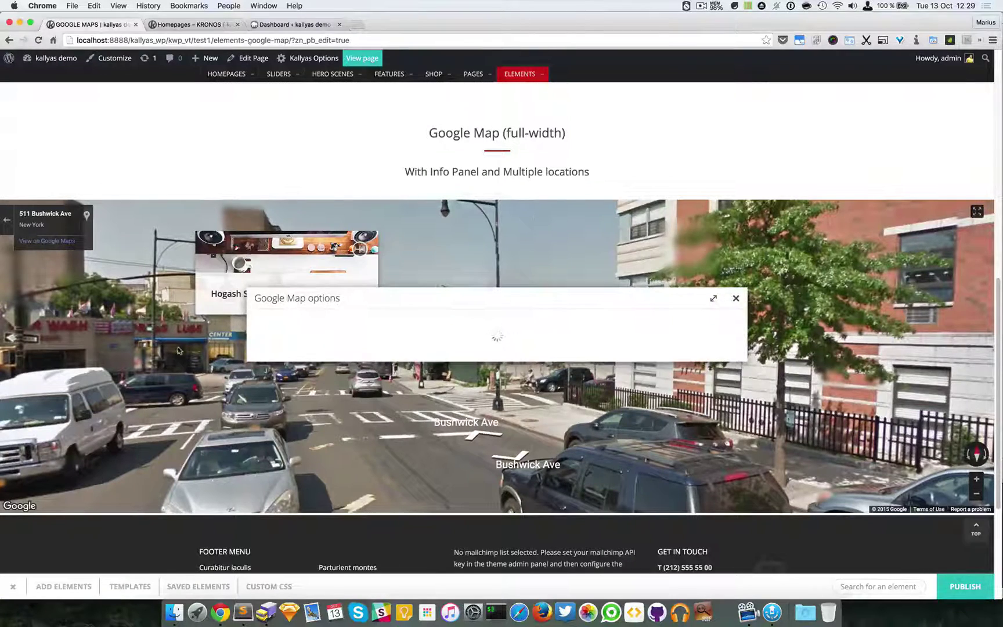
Review the Info bubble type choices, keep Info Panel, and move the options dialog aside
{"action": "scroll", "coordinate": [516, 337], "scroll_direction": "down", "scroll_amount": 5}
{"action": "scroll", "coordinate": [516, 339], "scroll_direction": "down", "scroll_amount": 1}
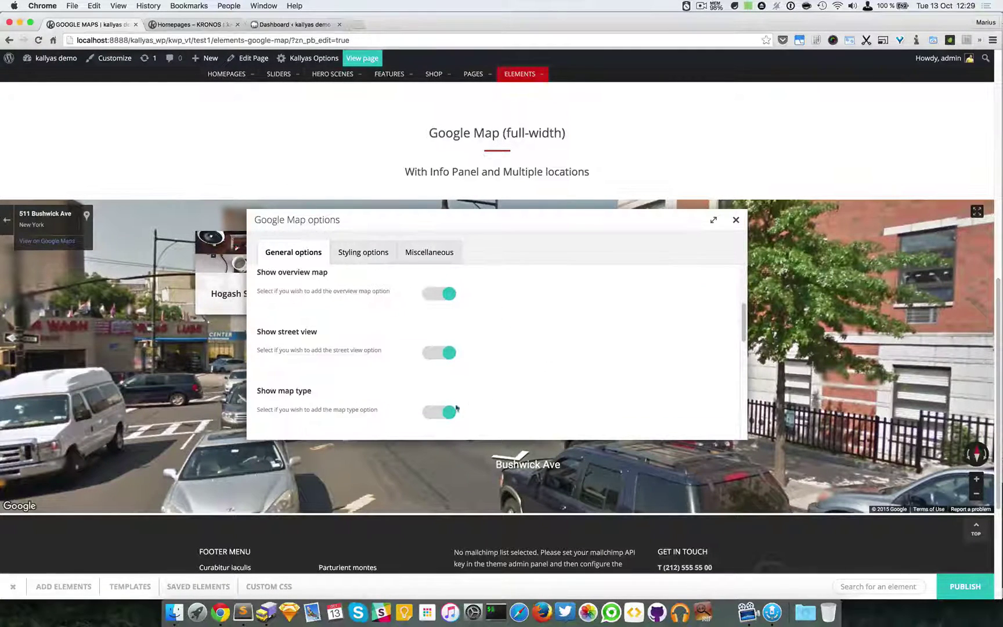
{"action": "scroll", "coordinate": [413, 419], "scroll_direction": "down", "scroll_amount": 3}
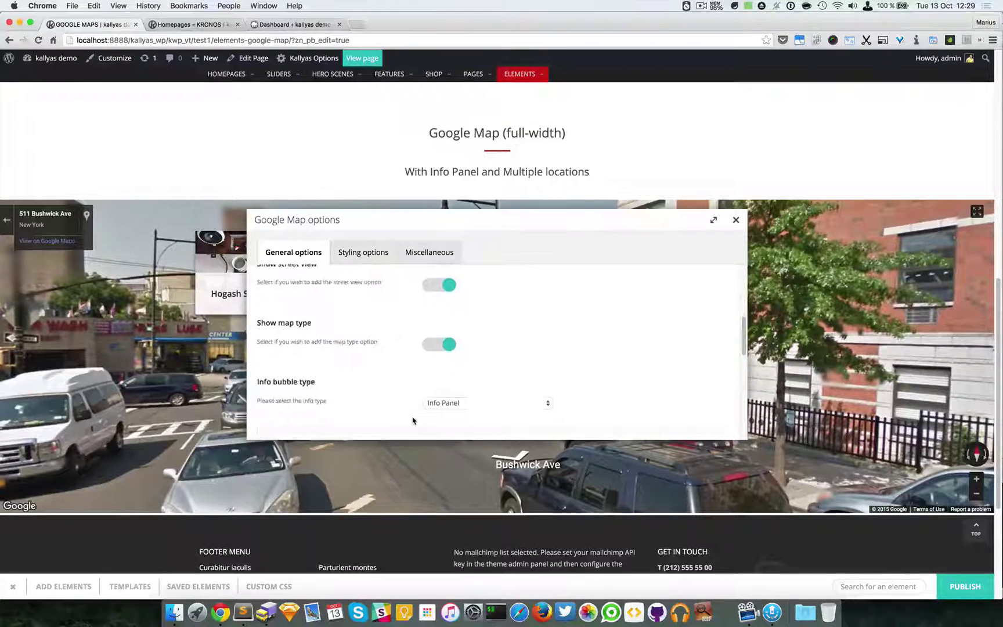
{"action": "scroll", "coordinate": [413, 420], "scroll_direction": "down", "scroll_amount": 2}
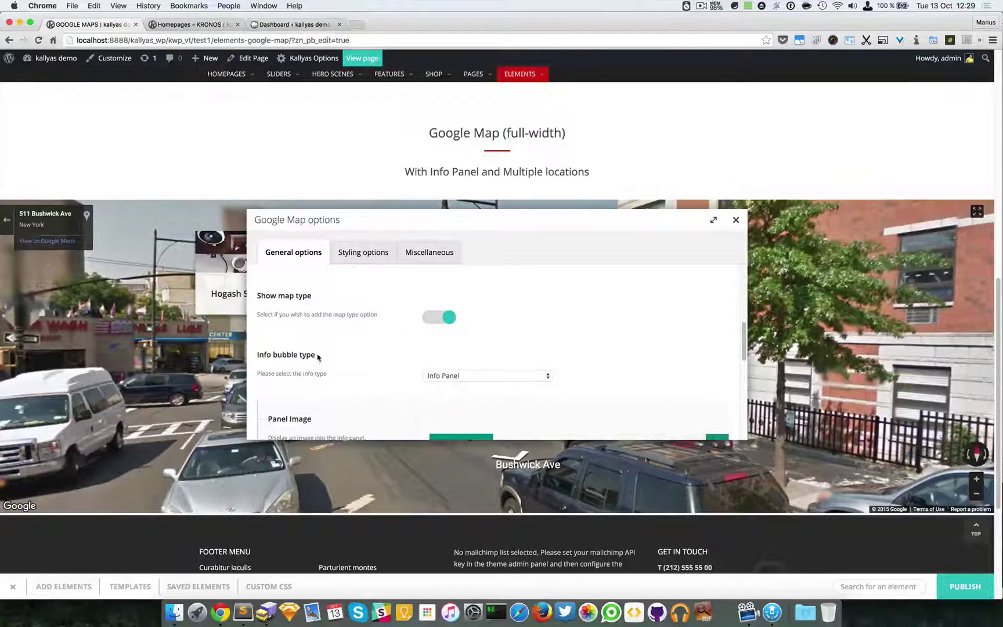
{"action": "scroll", "coordinate": [325, 364], "scroll_direction": "down", "scroll_amount": 1}
{"action": "left_click", "coordinate": [427, 364]}
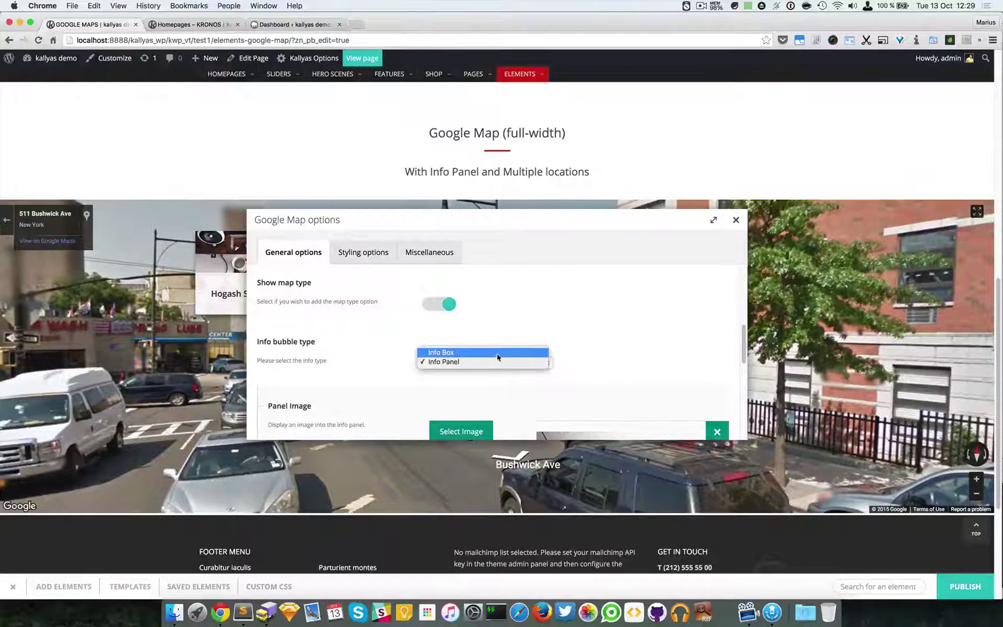
{"action": "left_click", "coordinate": [560, 225]}
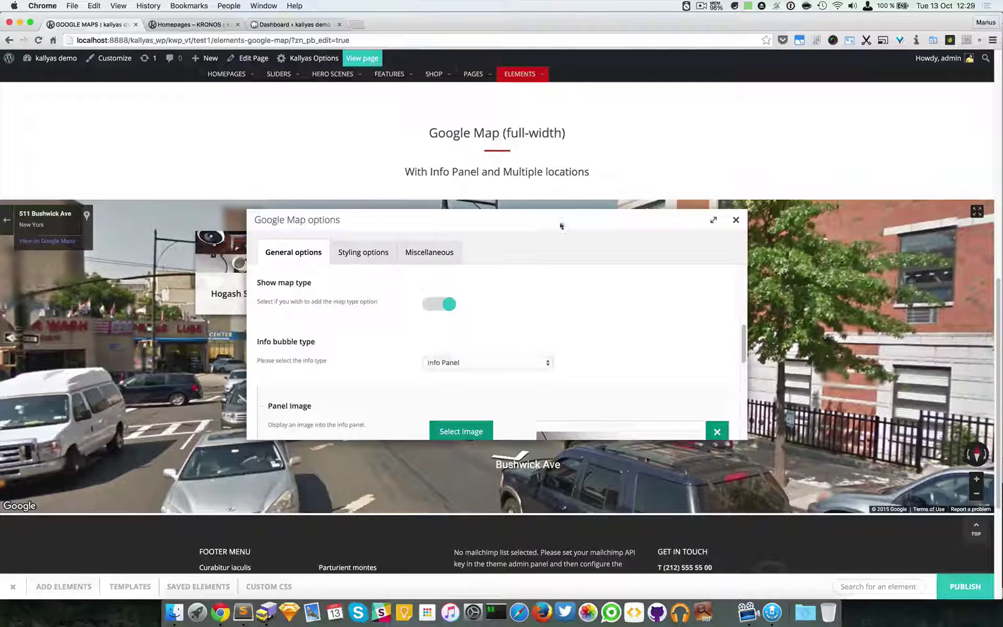
{"action": "left_click", "coordinate": [519, 364]}
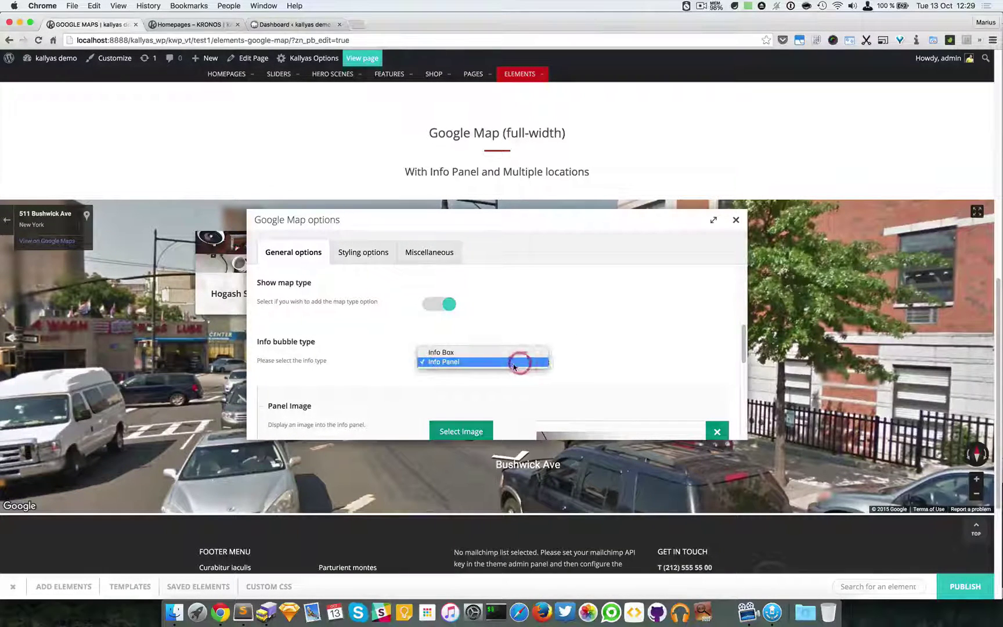
{"action": "left_click", "coordinate": [729, 317]}
{"action": "scroll", "coordinate": [881, 257], "scroll_direction": "up", "scroll_amount": 5}
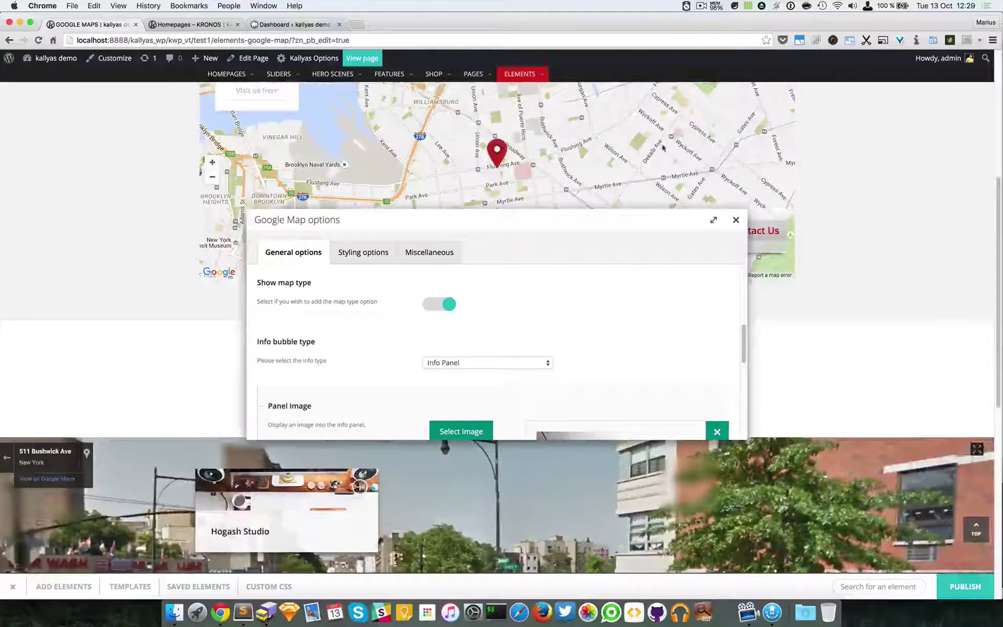
{"action": "left_click_drag", "start_coordinate": [654, 216], "coordinate": [495, 184]}
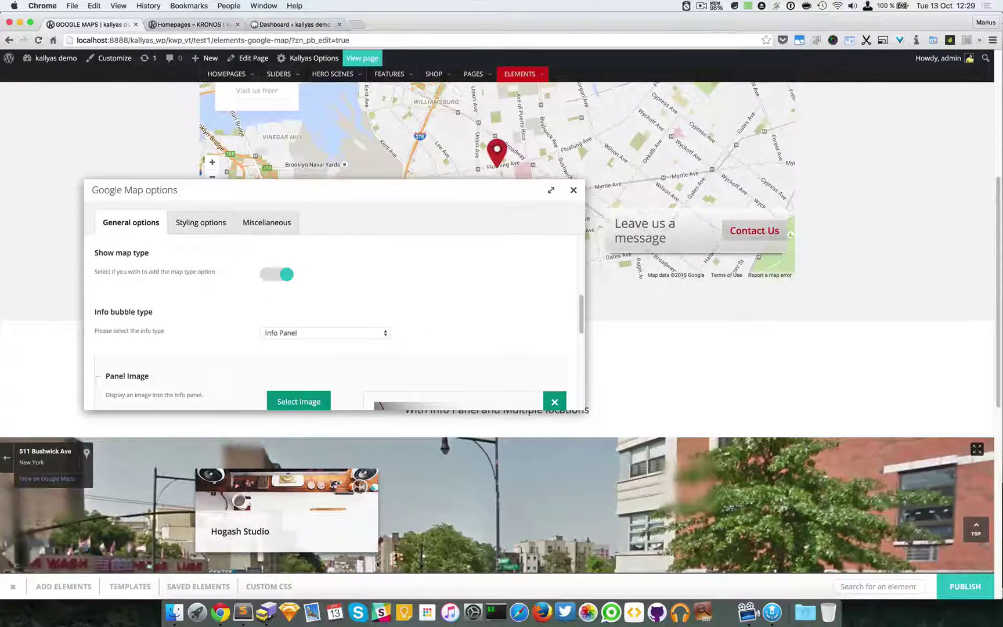
Close the map options and preview the expanded Hogash Studio info panel on the street view
{"action": "left_click", "coordinate": [573, 190]}
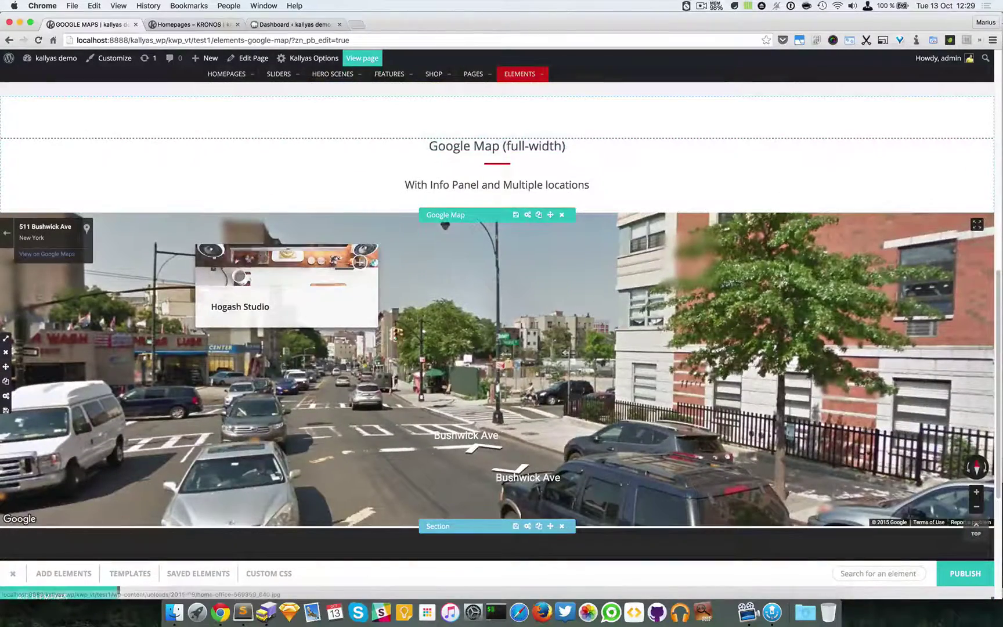
{"action": "mouse_move", "coordinate": [365, 265]}
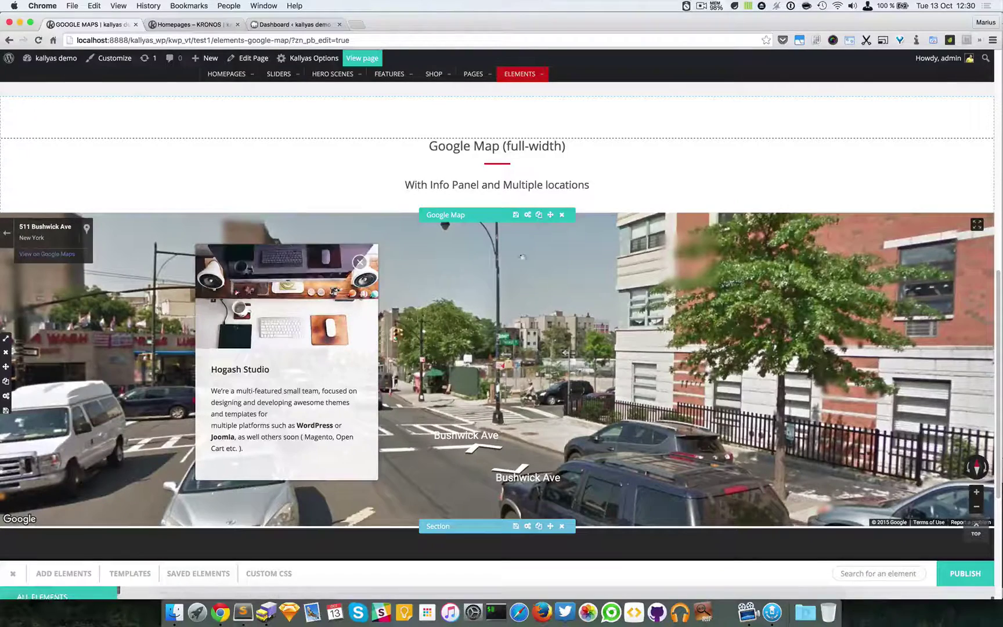
Reopen the full-width map's options, change the info bubble type to Info Box, and close
{"action": "left_click", "coordinate": [529, 216]}
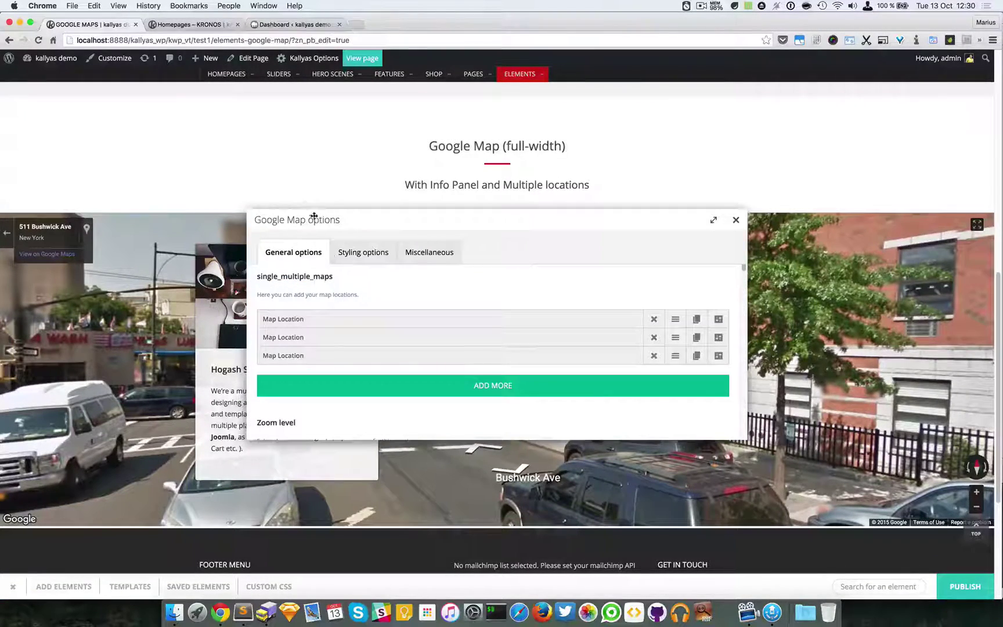
{"action": "left_click_drag", "start_coordinate": [314, 218], "coordinate": [525, 224]}
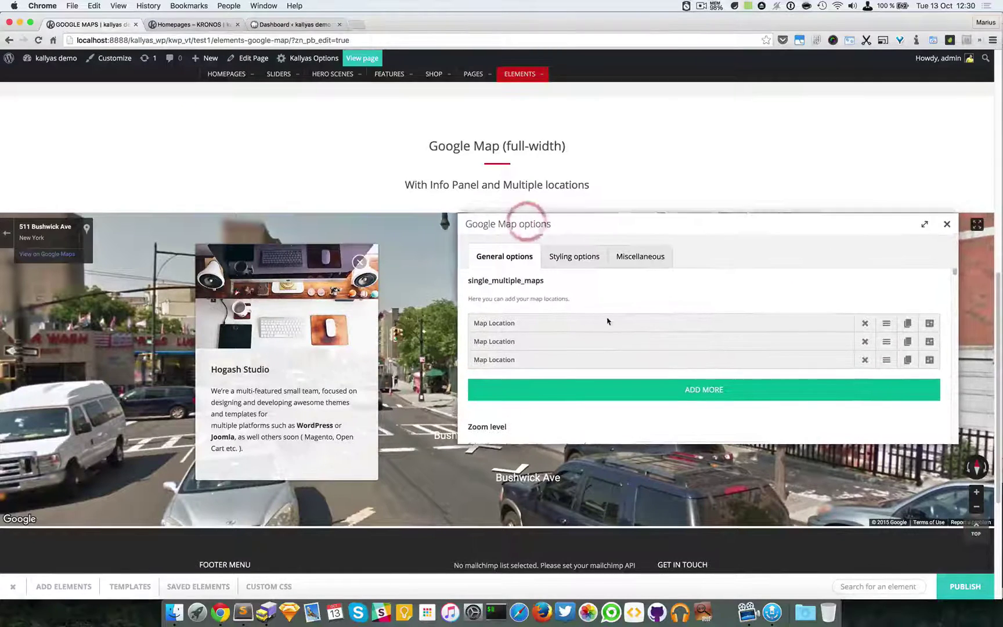
{"action": "scroll", "coordinate": [609, 325], "scroll_direction": "down", "scroll_amount": 10}
{"action": "scroll", "coordinate": [638, 341], "scroll_direction": "down", "scroll_amount": 6}
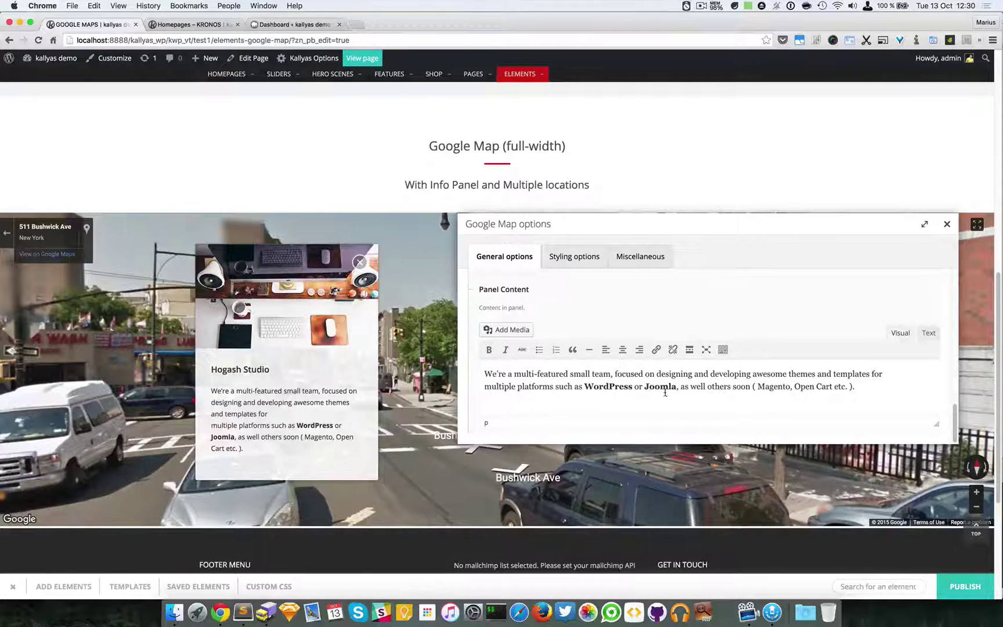
{"action": "scroll", "coordinate": [665, 393], "scroll_direction": "up", "scroll_amount": 3}
{"action": "scroll", "coordinate": [756, 386], "scroll_direction": "up", "scroll_amount": 4}
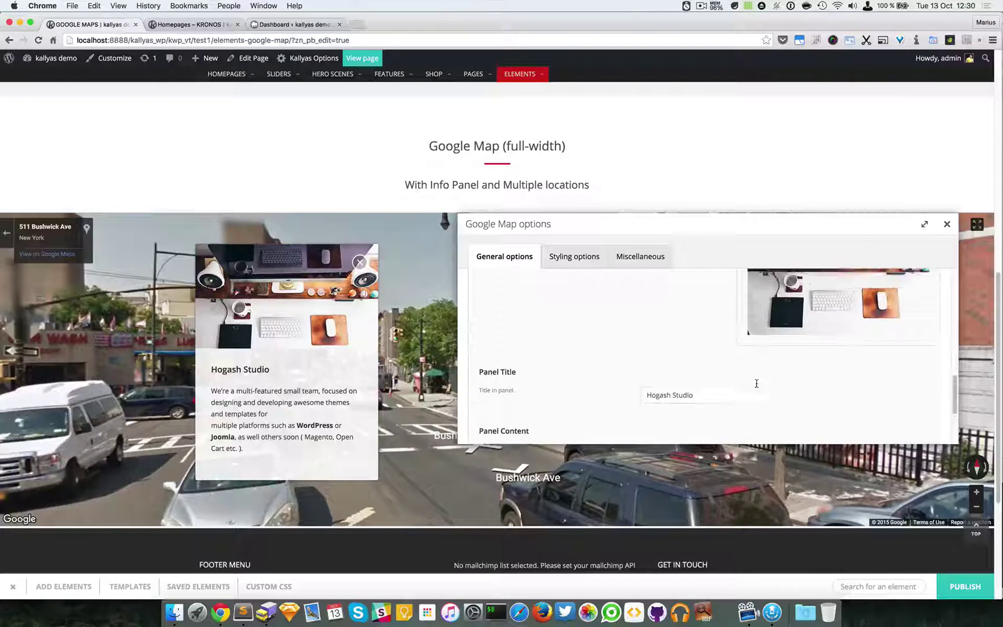
{"action": "left_click", "coordinate": [687, 332]}
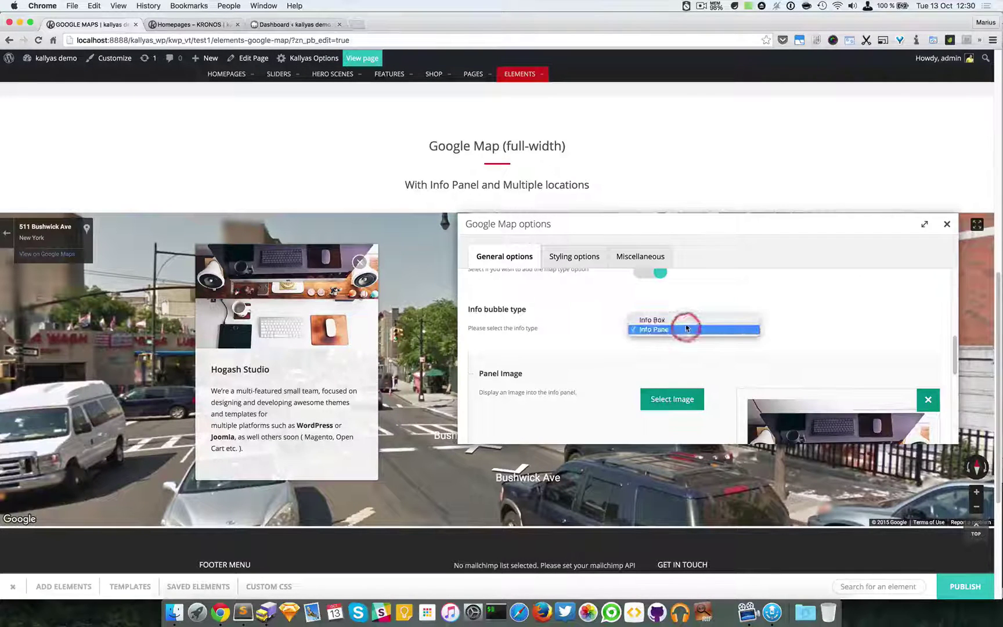
{"action": "left_click", "coordinate": [686, 317]}
{"action": "scroll", "coordinate": [722, 331], "scroll_direction": "down", "scroll_amount": 2}
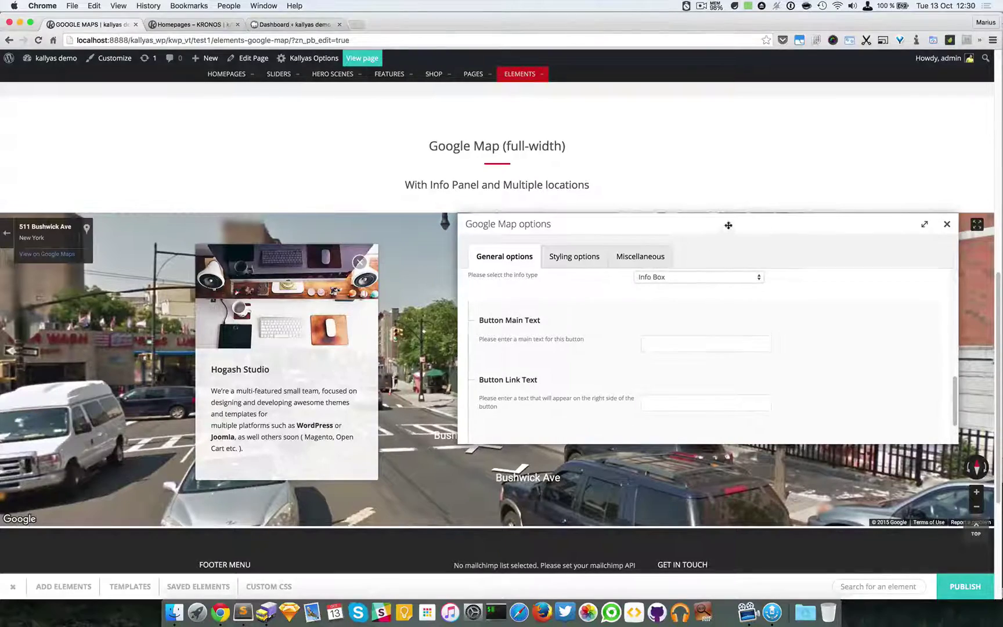
{"action": "left_click_drag", "start_coordinate": [728, 226], "coordinate": [323, 181]}
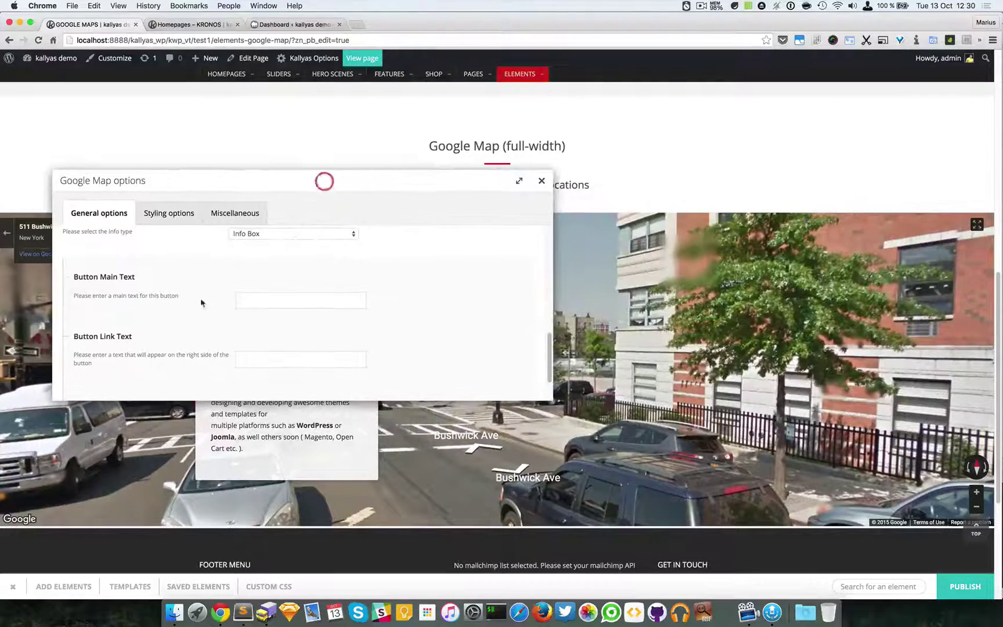
{"action": "left_click", "coordinate": [543, 182]}
{"action": "scroll", "coordinate": [748, 231], "scroll_direction": "up", "scroll_amount": 10}
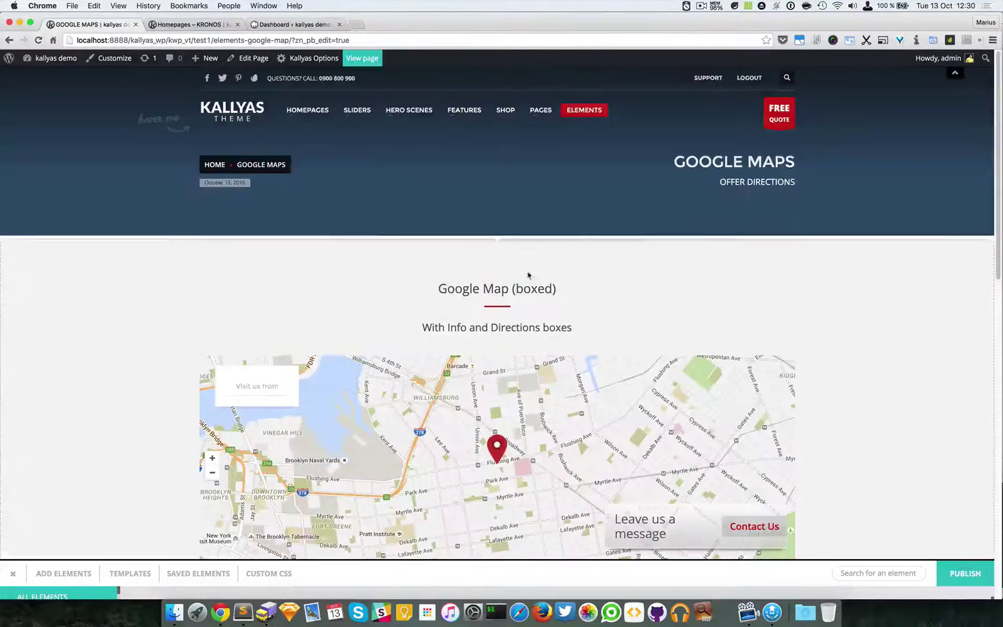
{"action": "left_click", "coordinate": [530, 358]}
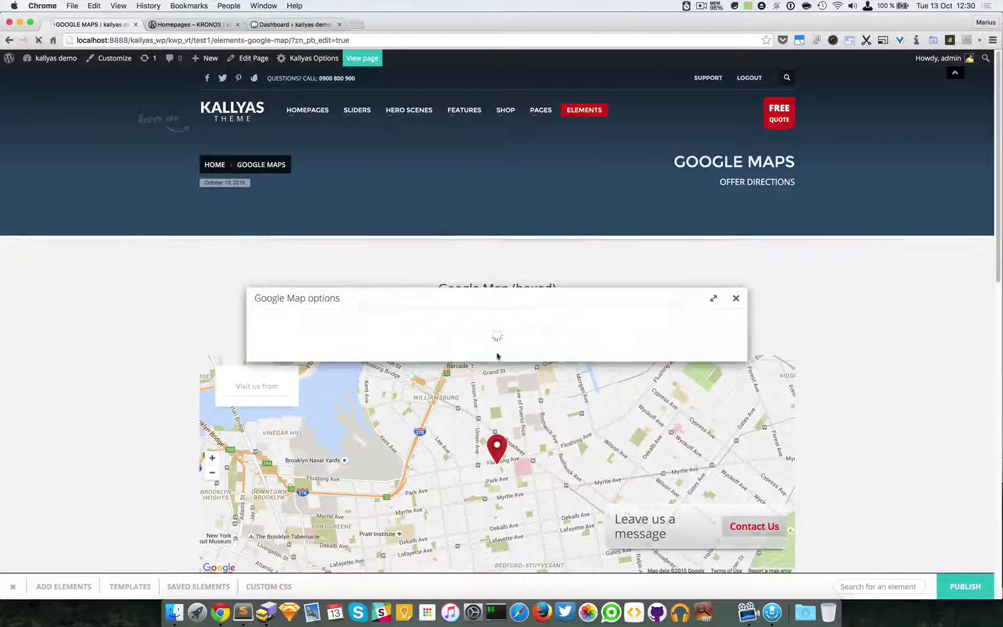
{"action": "scroll", "coordinate": [387, 347], "scroll_direction": "down", "scroll_amount": 10}
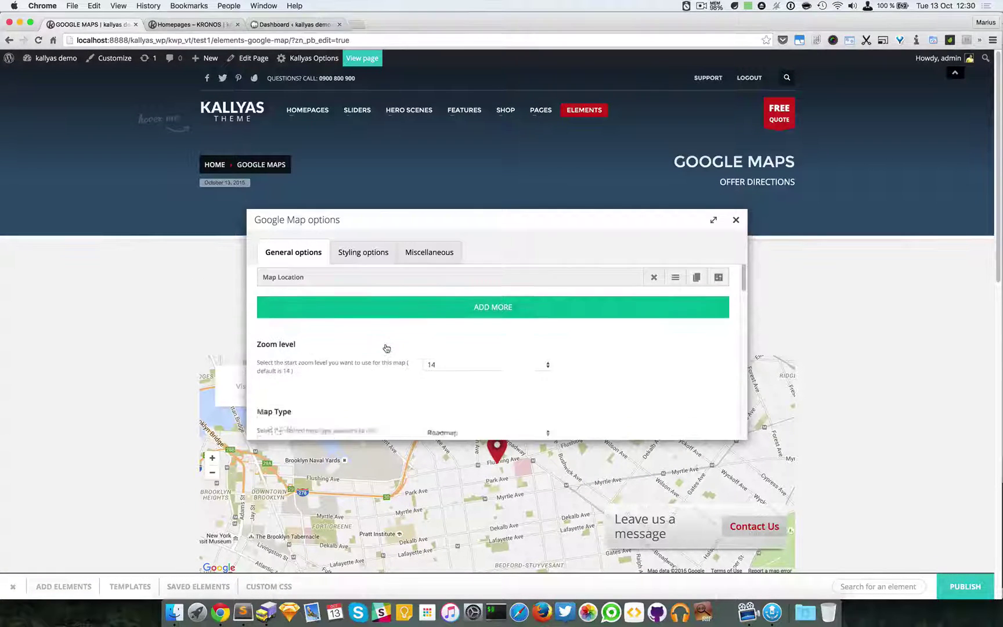
{"action": "scroll", "coordinate": [386, 348], "scroll_direction": "up", "scroll_amount": 5}
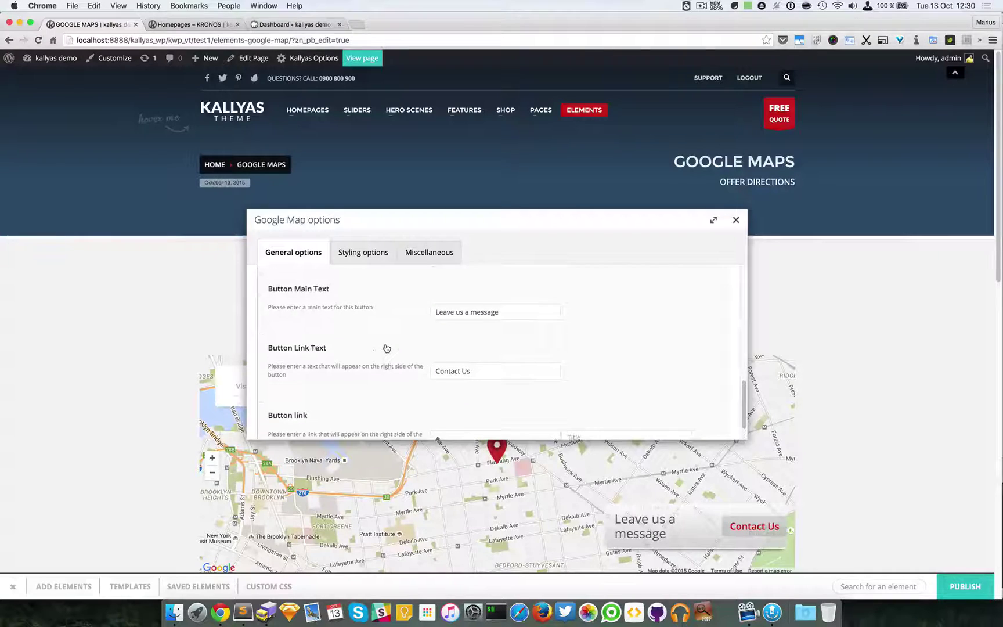
{"action": "scroll", "coordinate": [522, 408], "scroll_direction": "down", "scroll_amount": 2}
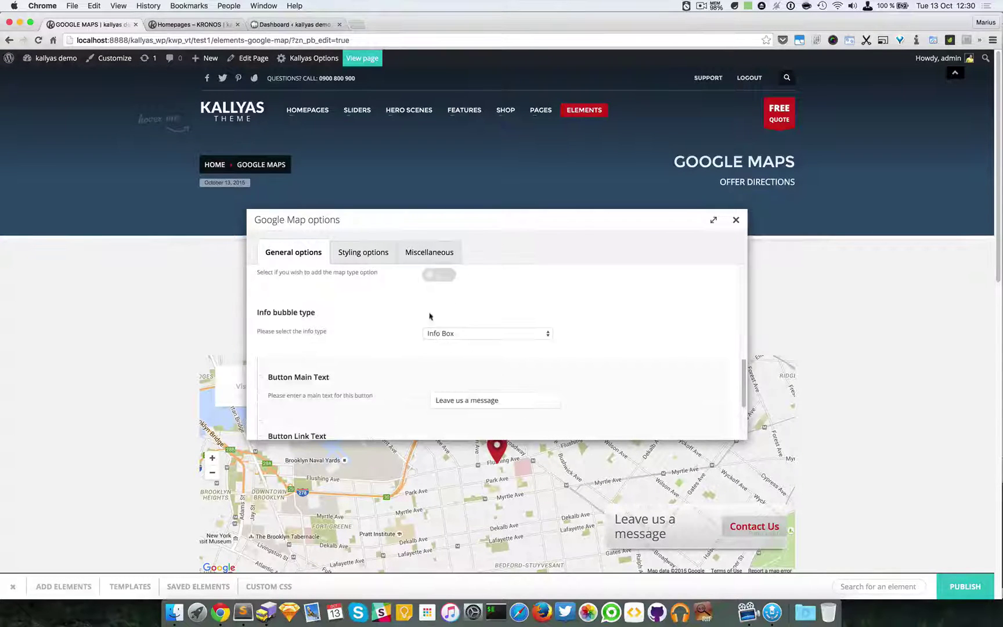
{"action": "scroll", "coordinate": [558, 334], "scroll_direction": "down", "scroll_amount": 3}
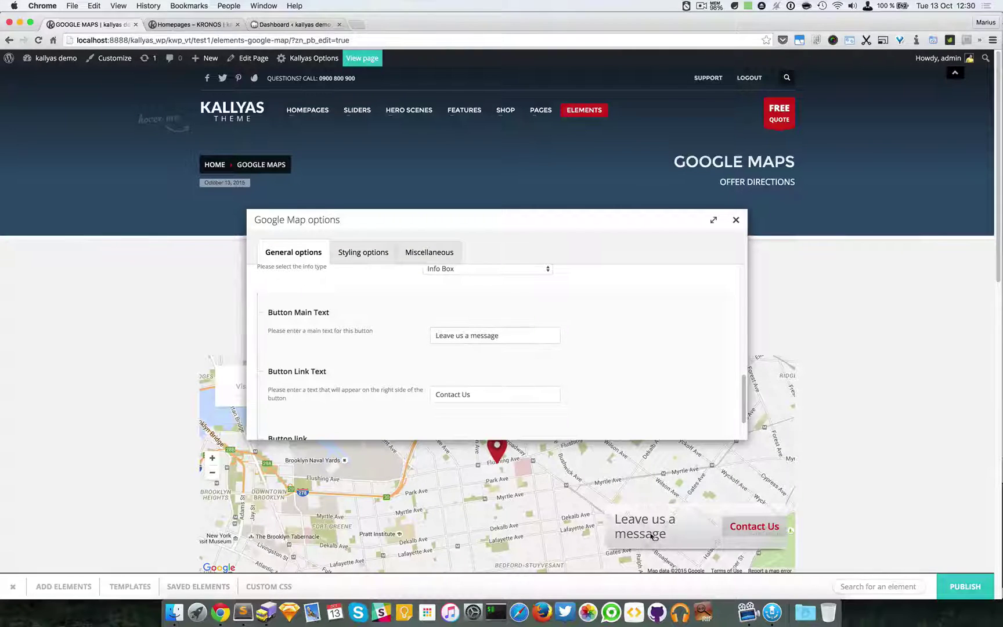
{"action": "scroll", "coordinate": [466, 392], "scroll_direction": "down", "scroll_amount": 1}
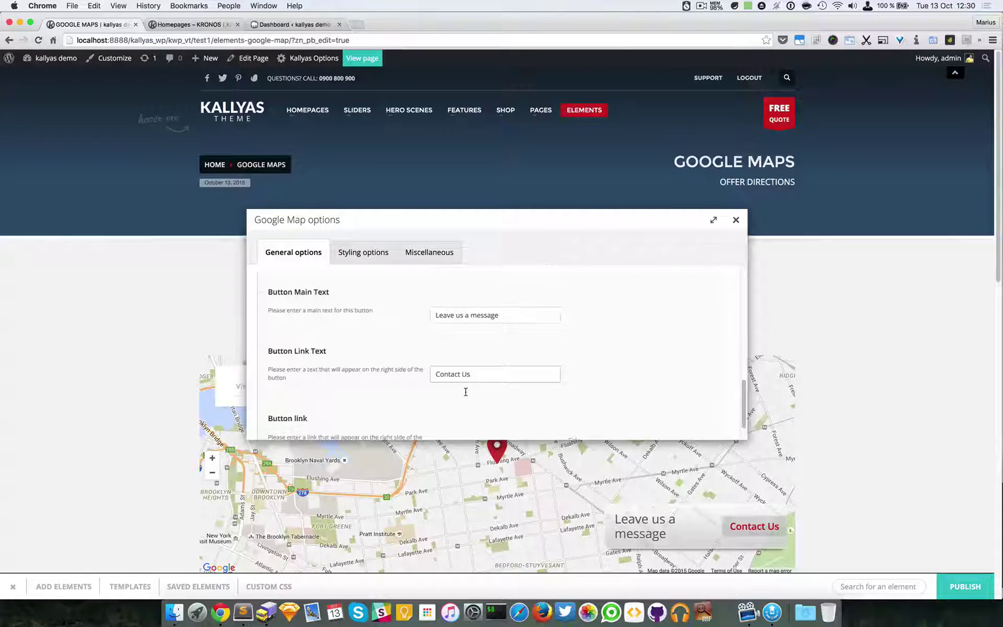
{"action": "scroll", "coordinate": [467, 386], "scroll_direction": "down", "scroll_amount": 2}
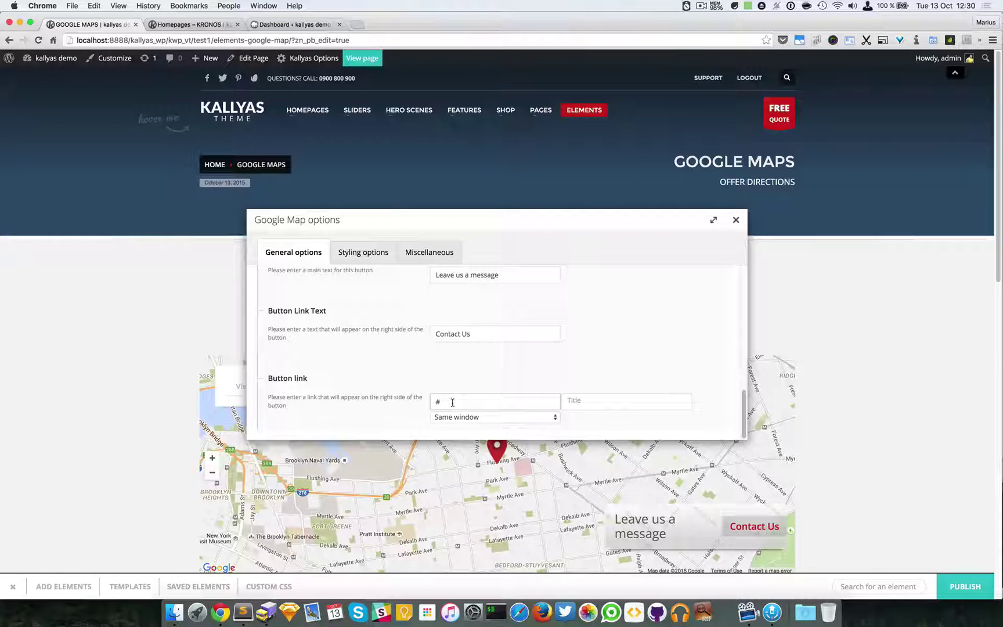
{"action": "left_click", "coordinate": [736, 221]}
{"action": "scroll", "coordinate": [903, 387], "scroll_direction": "down", "scroll_amount": 10}
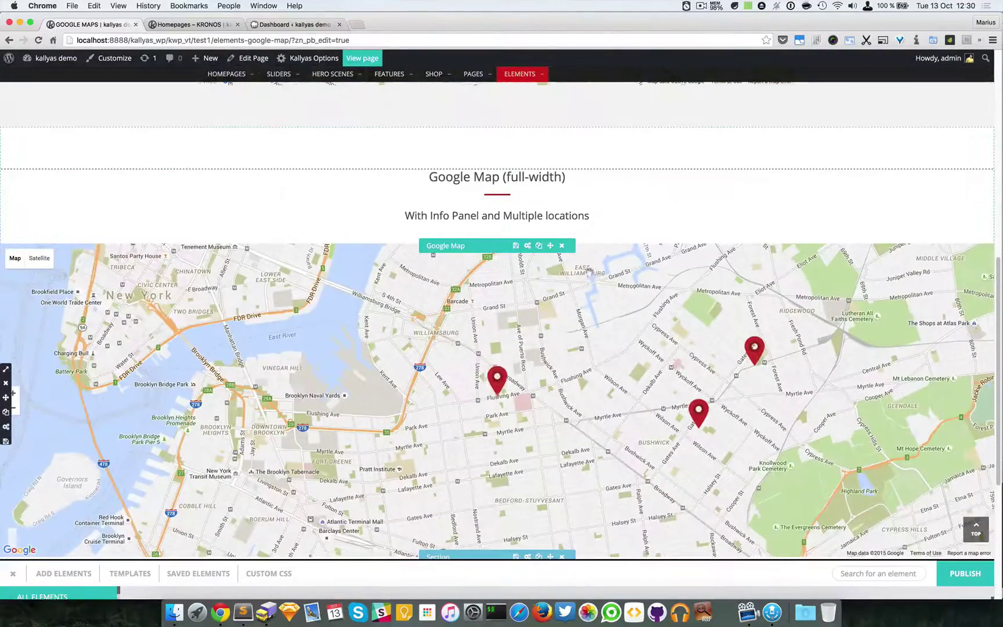
Open the full-width map's Styling options and keep Background Style on Default style
{"action": "left_click", "coordinate": [527, 245]}
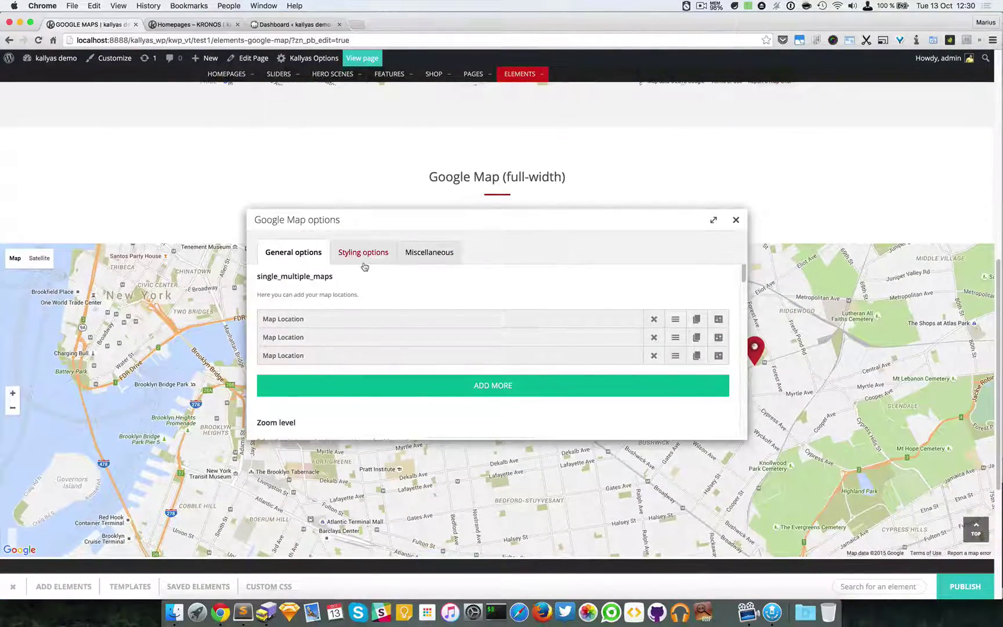
{"action": "left_click", "coordinate": [364, 260]}
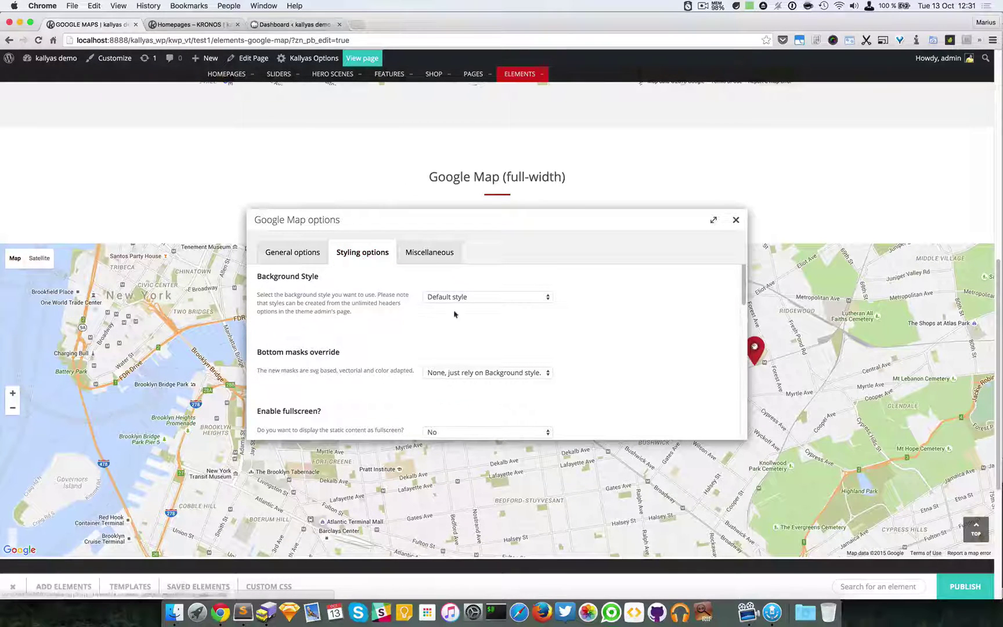
{"action": "left_click", "coordinate": [473, 296]}
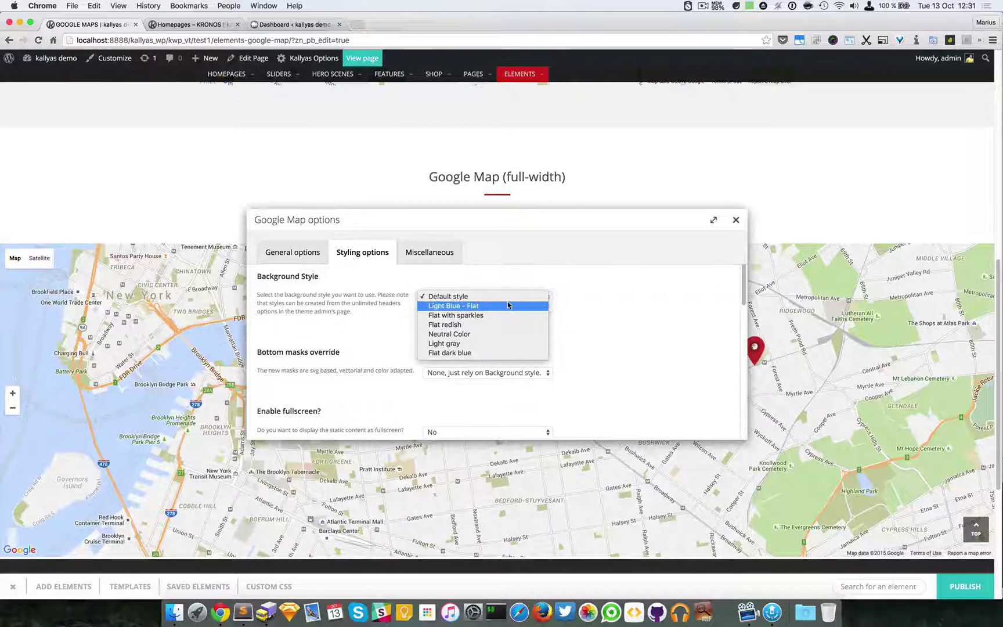
{"action": "left_click", "coordinate": [563, 292]}
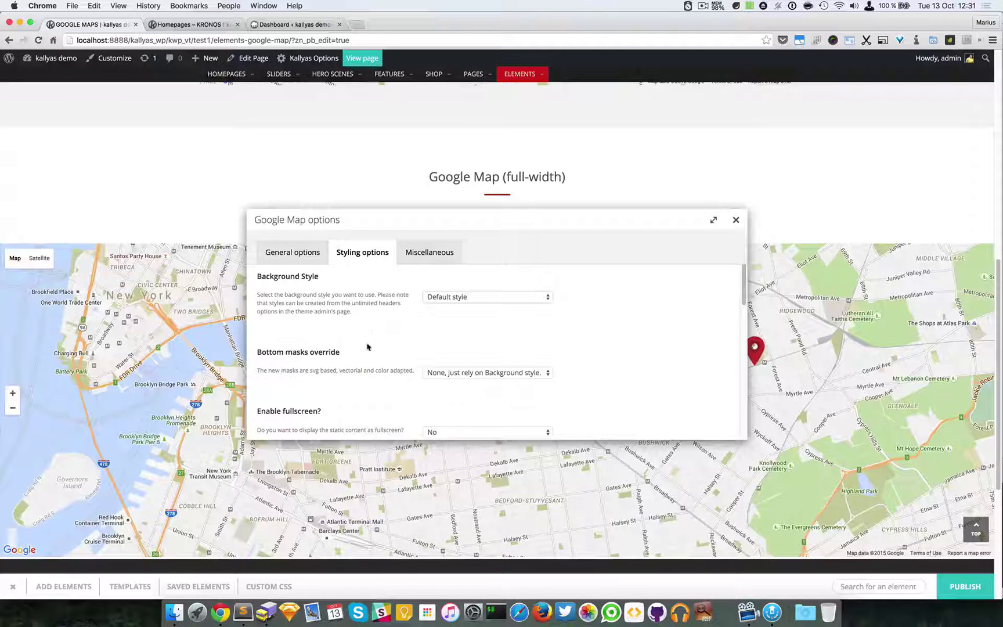
Apply the Vector Mask 4 CENTER bottom mask to the map and close its options
{"action": "scroll", "coordinate": [421, 356], "scroll_direction": "down", "scroll_amount": 1}
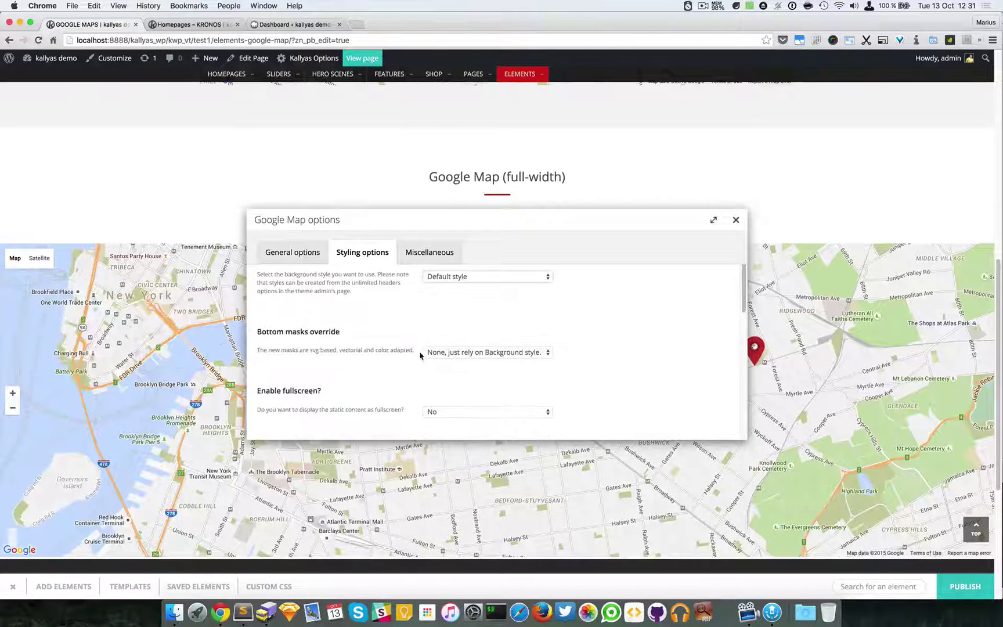
{"action": "left_click", "coordinate": [491, 353]}
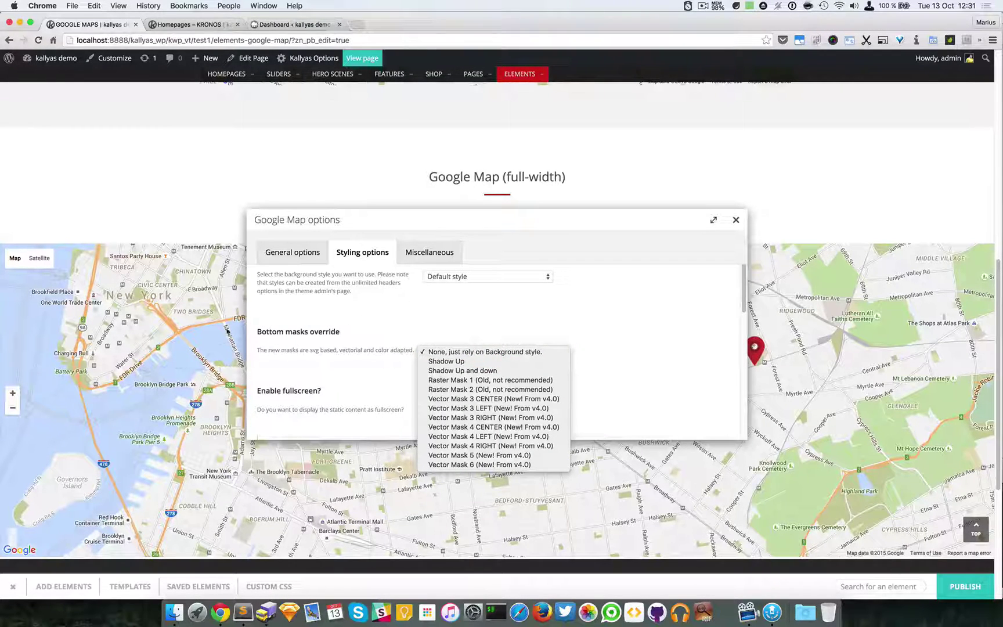
{"action": "left_click", "coordinate": [514, 428]}
{"action": "scroll", "coordinate": [605, 358], "scroll_direction": "down", "scroll_amount": 1}
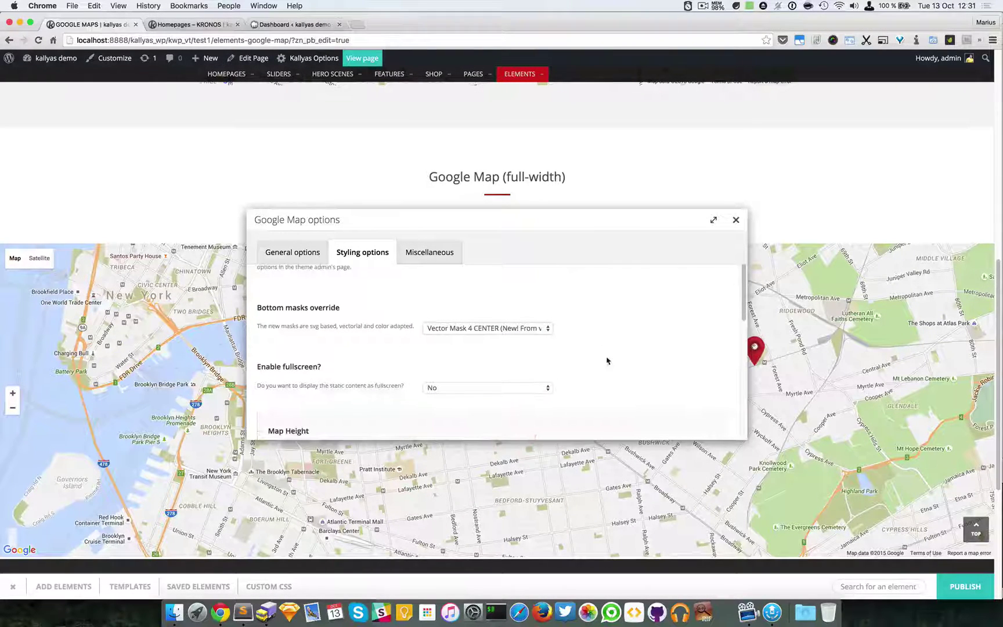
{"action": "left_click", "coordinate": [741, 220]}
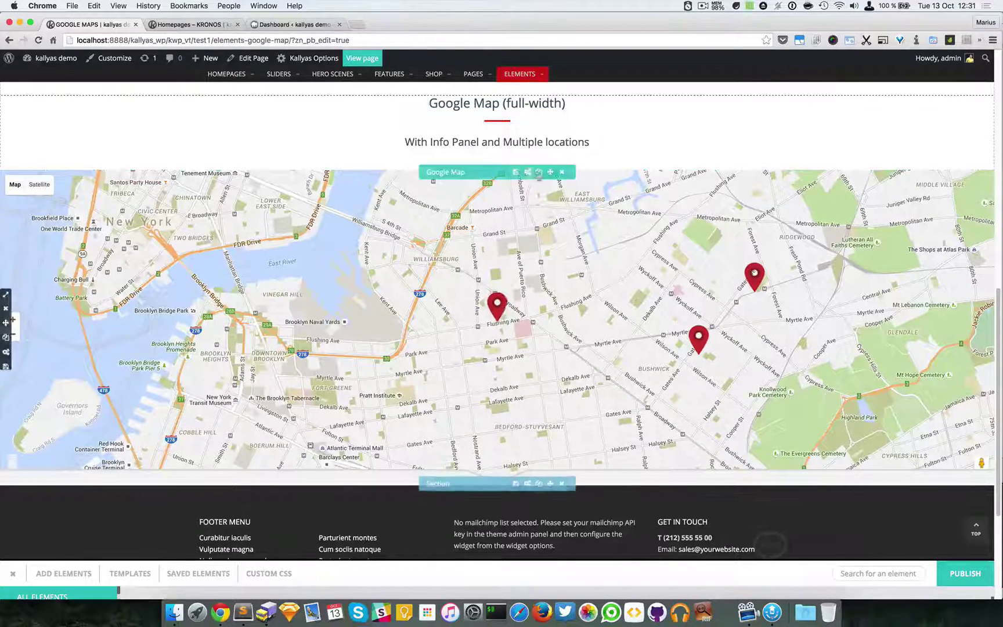
Reopen the map's Styling options and leave fullscreen set to No
{"action": "left_click", "coordinate": [527, 172]}
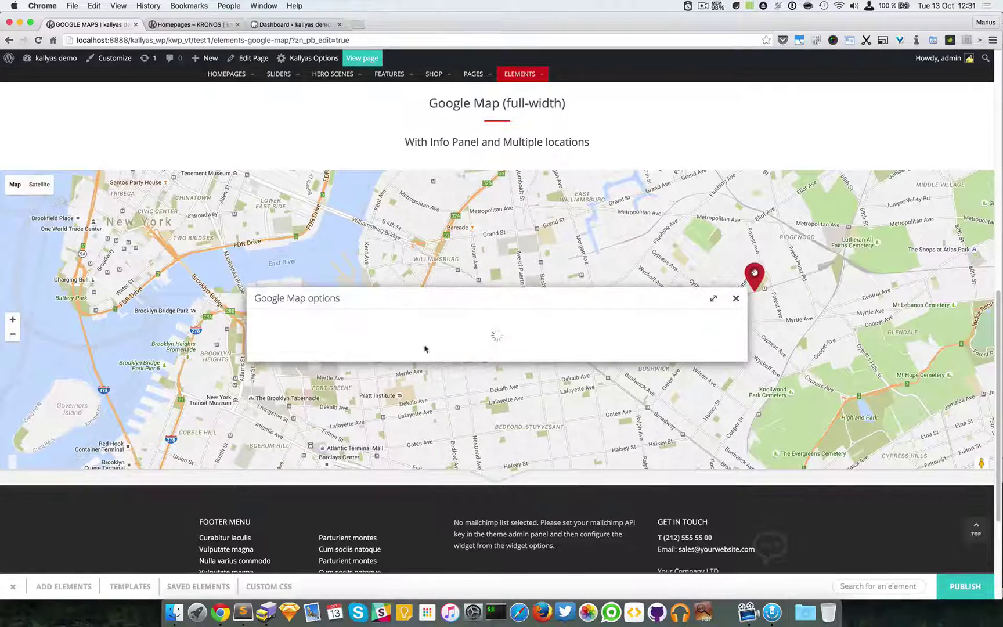
{"action": "left_click", "coordinate": [351, 253]}
{"action": "scroll", "coordinate": [526, 353], "scroll_direction": "down", "scroll_amount": 2}
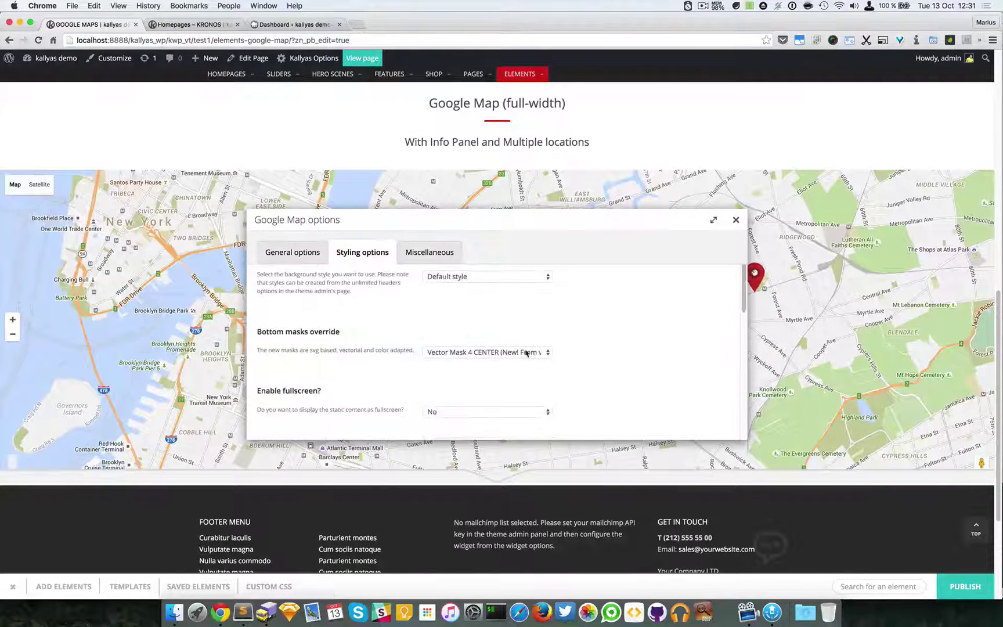
{"action": "scroll", "coordinate": [527, 353], "scroll_direction": "down", "scroll_amount": 2}
{"action": "left_click", "coordinate": [449, 385]}
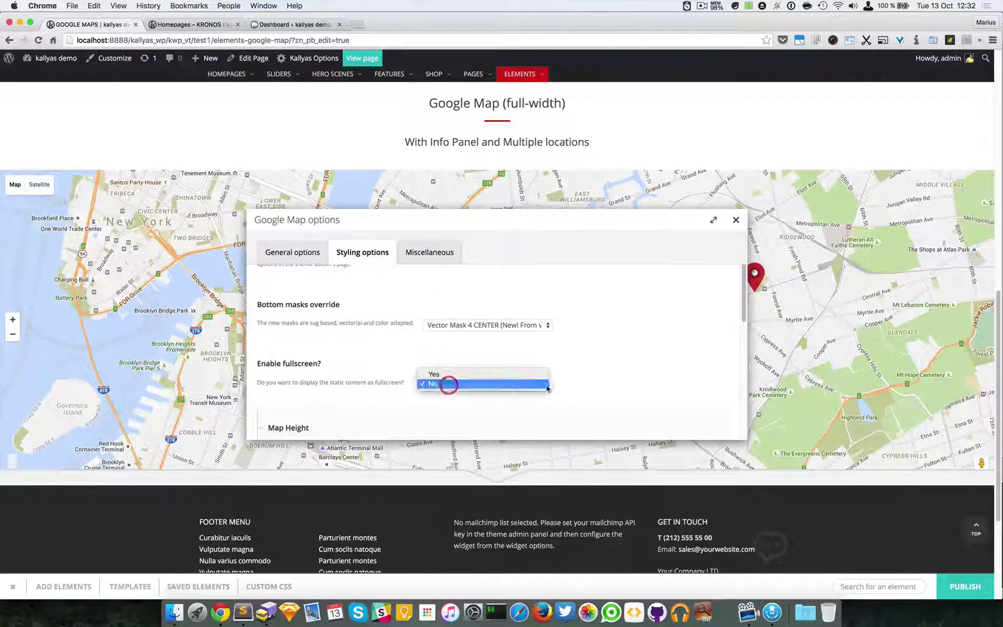
{"action": "left_click", "coordinate": [548, 385]}
Scroll down to the Map custom style settings and move the dialog aside
{"action": "scroll", "coordinate": [668, 375], "scroll_direction": "down", "scroll_amount": 2}
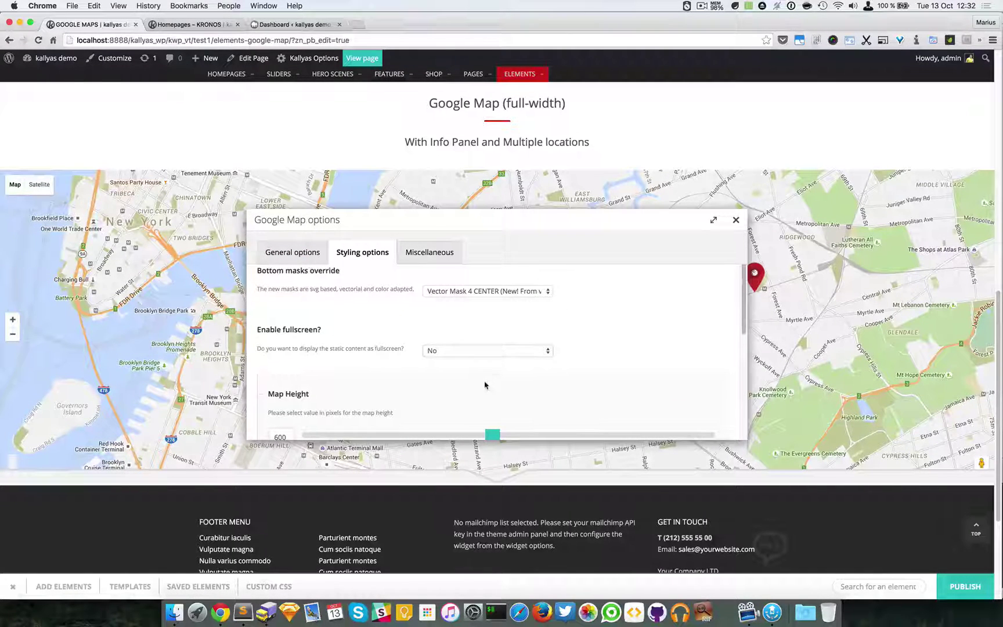
{"action": "scroll", "coordinate": [485, 385], "scroll_direction": "down", "scroll_amount": 1}
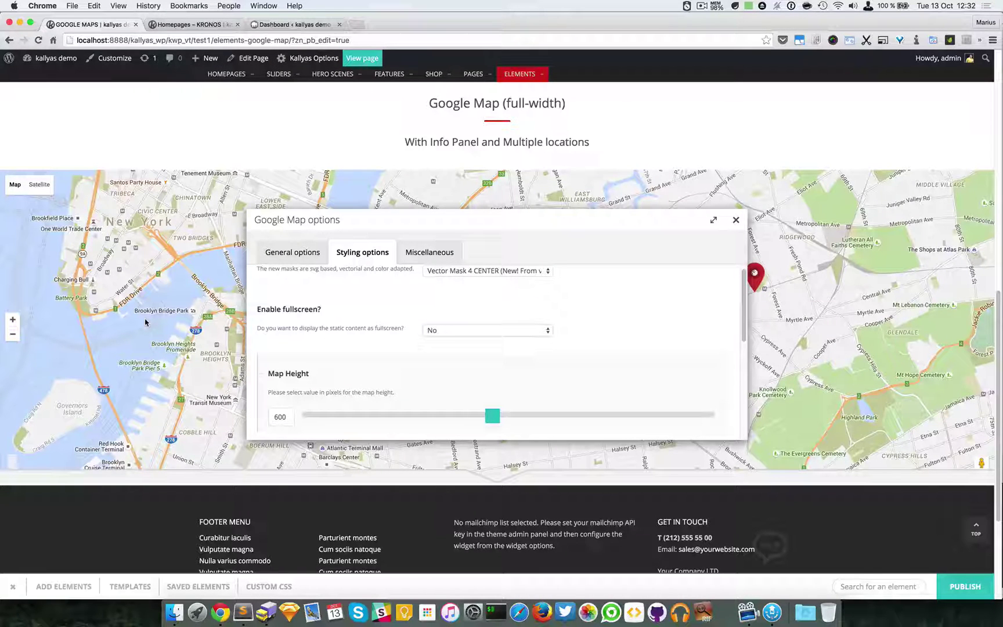
{"action": "scroll", "coordinate": [150, 343], "scroll_direction": "down", "scroll_amount": 1}
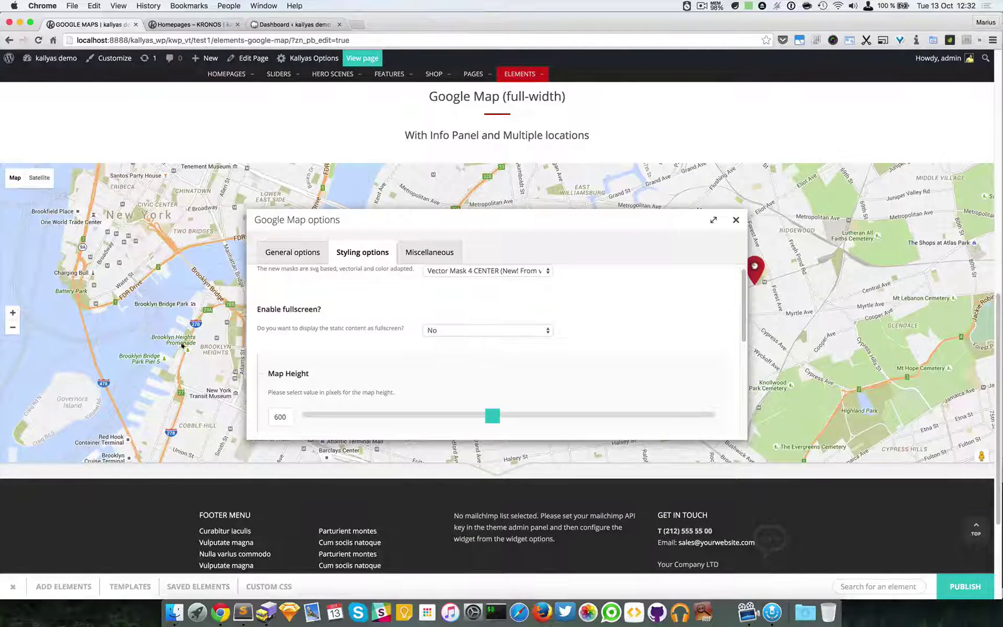
{"action": "scroll", "coordinate": [332, 358], "scroll_direction": "down", "scroll_amount": 4}
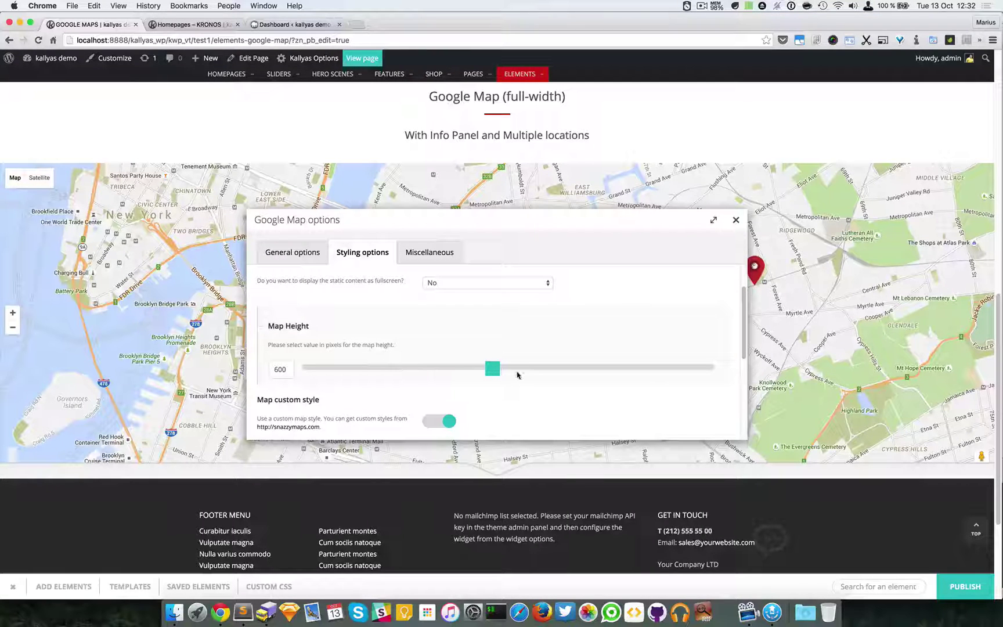
{"action": "scroll", "coordinate": [520, 374], "scroll_direction": "down", "scroll_amount": 3}
{"action": "scroll", "coordinate": [532, 377], "scroll_direction": "down", "scroll_amount": 4}
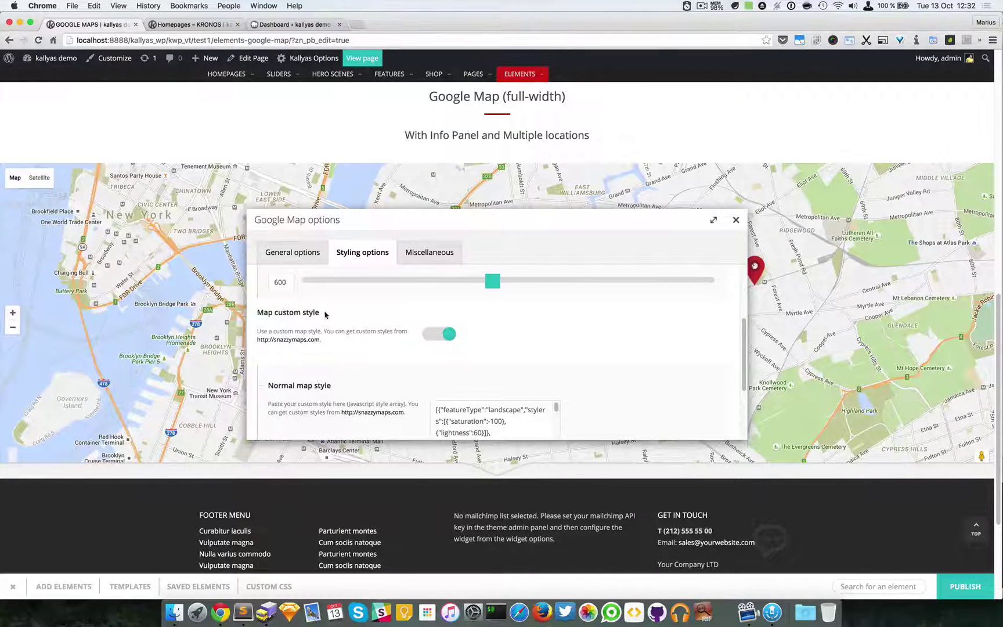
{"action": "left_click_drag", "start_coordinate": [631, 215], "coordinate": [476, 289]}
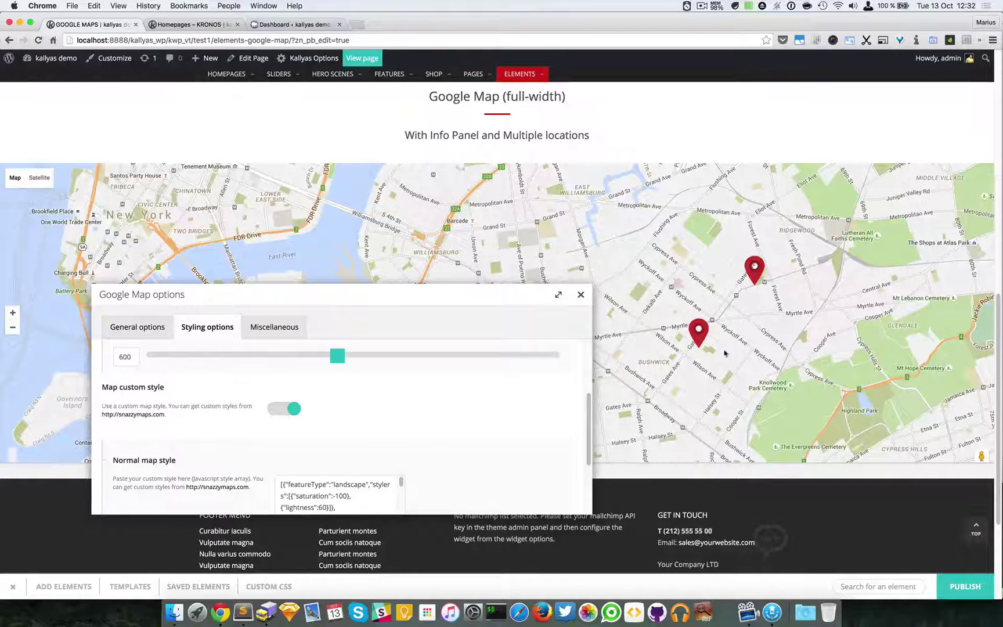
{"action": "scroll", "coordinate": [189, 451], "scroll_direction": "down", "scroll_amount": 1}
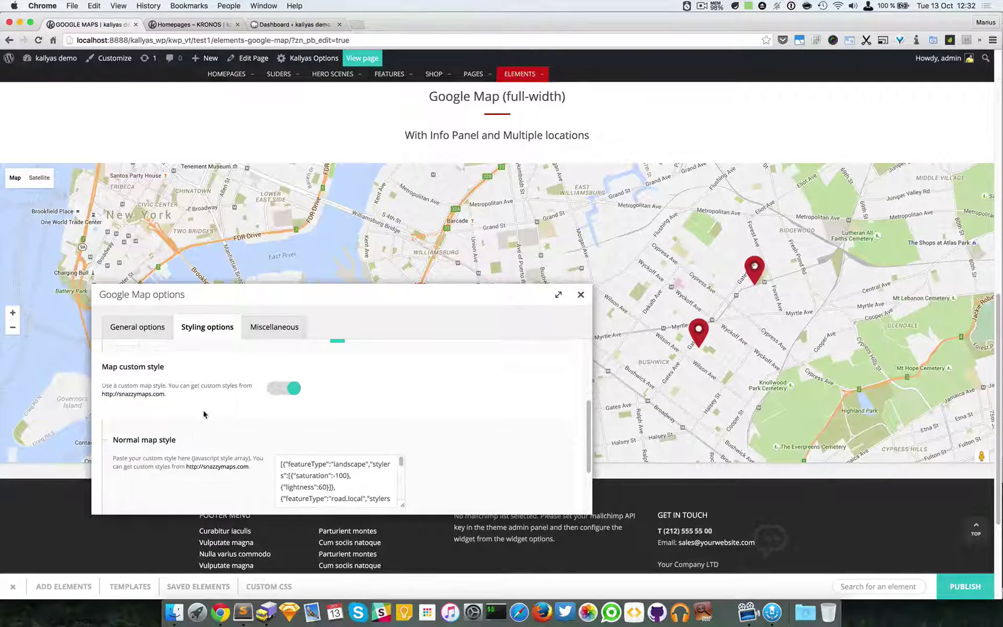
Open snazzymaps.com in a new tab and browse its featured styles
{"action": "left_click", "coordinate": [153, 395], "text": "super"}
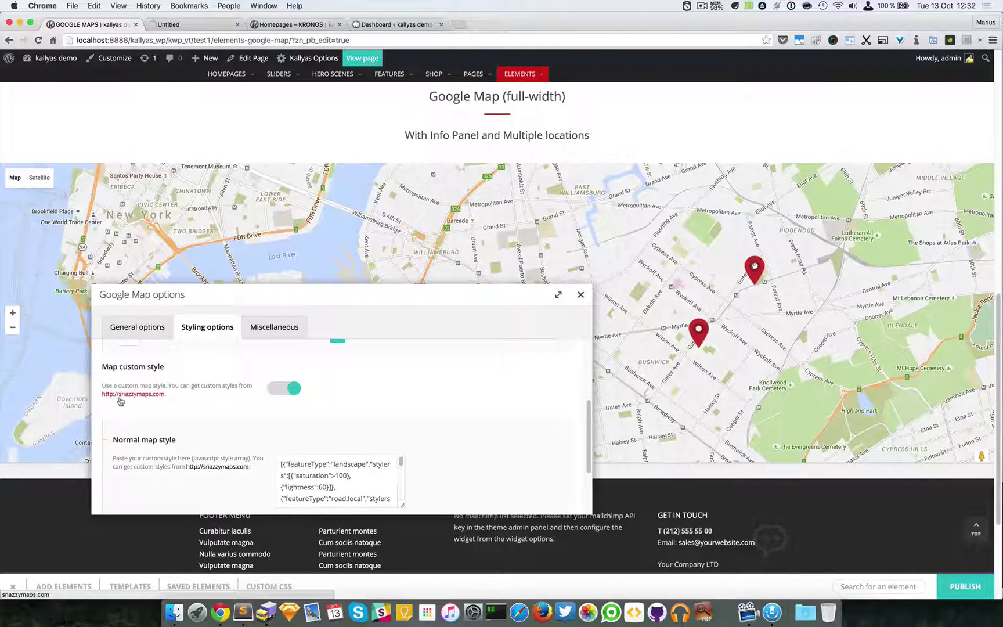
{"action": "left_click", "coordinate": [192, 24]}
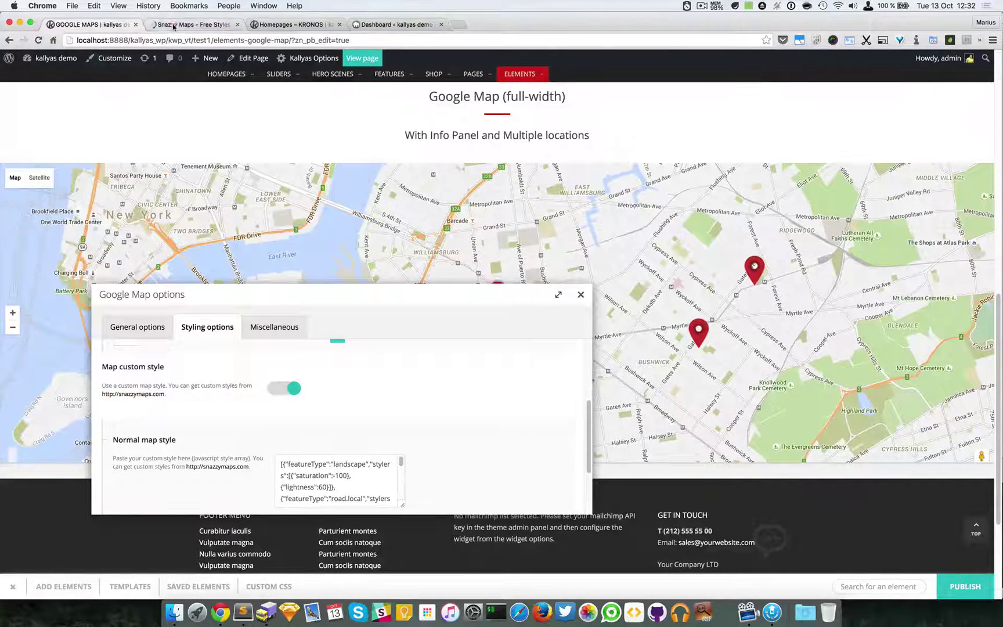
{"action": "scroll", "coordinate": [361, 348], "scroll_direction": "down", "scroll_amount": 5}
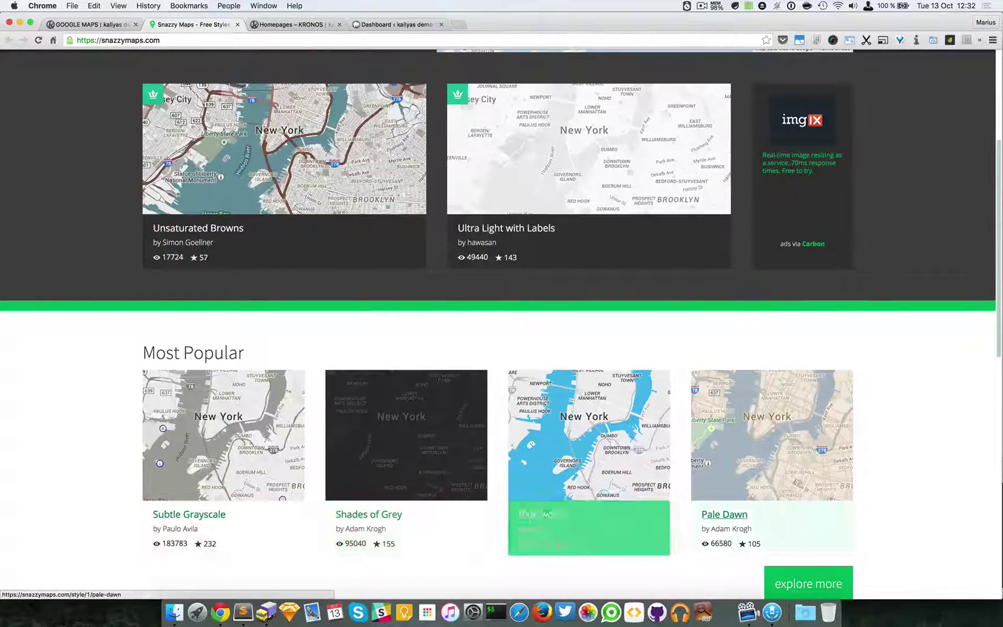
{"action": "scroll", "coordinate": [834, 477], "scroll_direction": "up", "scroll_amount": 1}
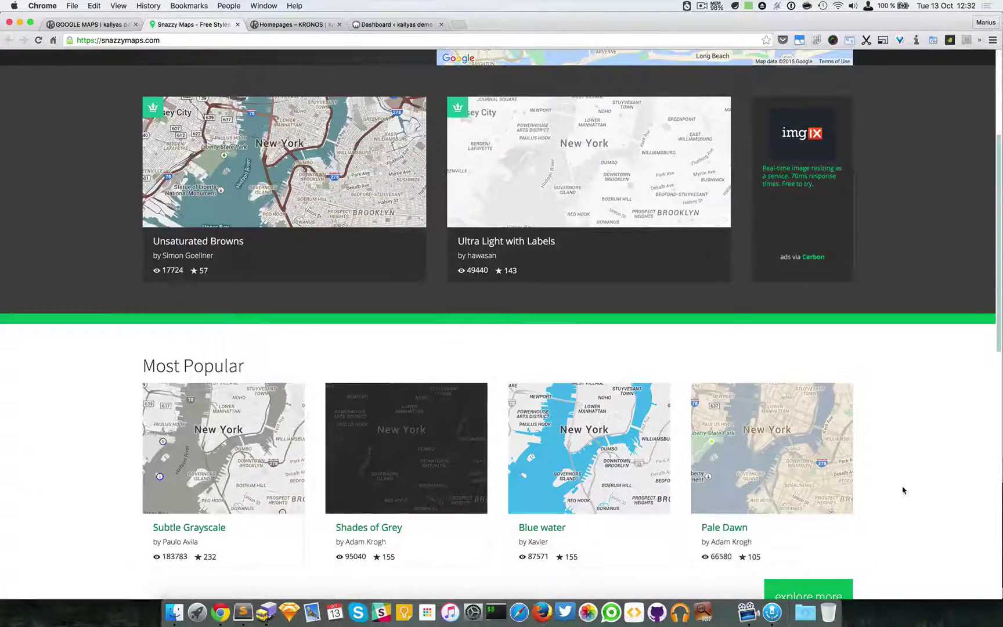
{"action": "scroll", "coordinate": [902, 488], "scroll_direction": "up", "scroll_amount": 5}
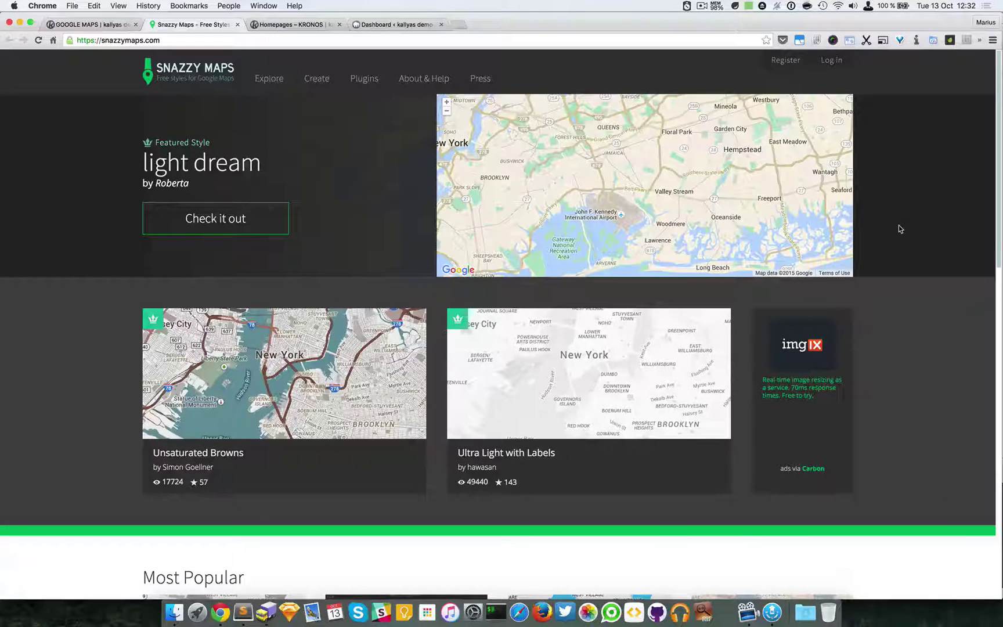
Open the light dream style on Snazzy Maps and copy its JavaScript style array
{"action": "left_click", "coordinate": [119, 24]}
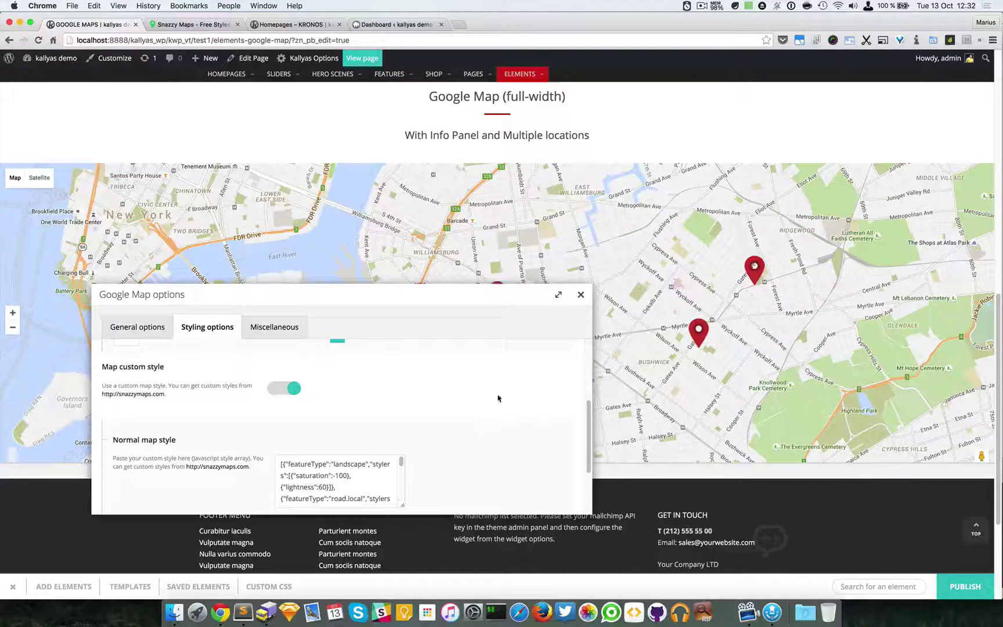
{"action": "scroll", "coordinate": [511, 376], "scroll_direction": "down", "scroll_amount": 3}
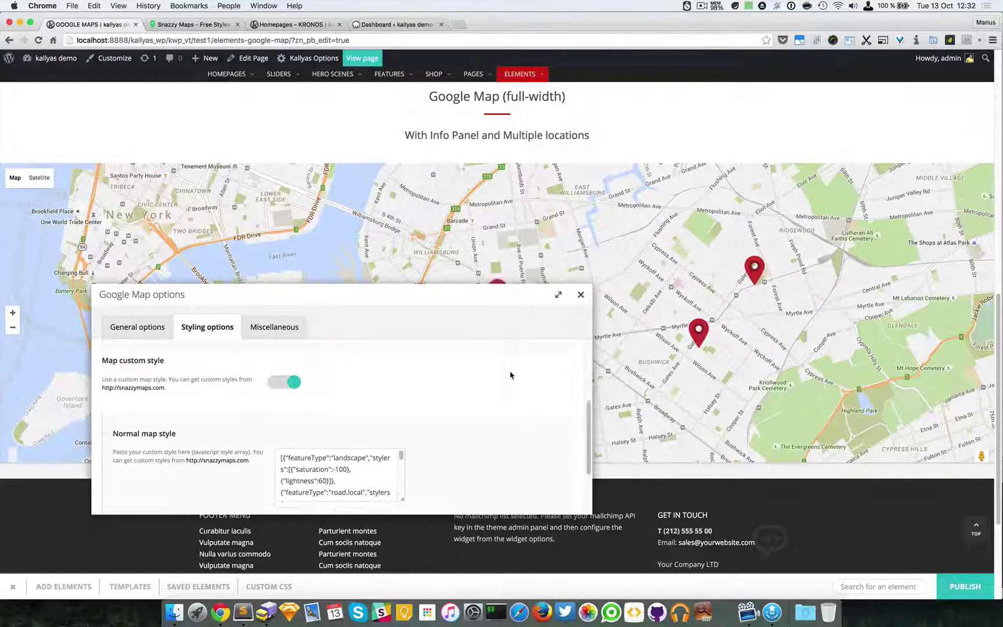
{"action": "scroll", "coordinate": [511, 374], "scroll_direction": "up", "scroll_amount": 1}
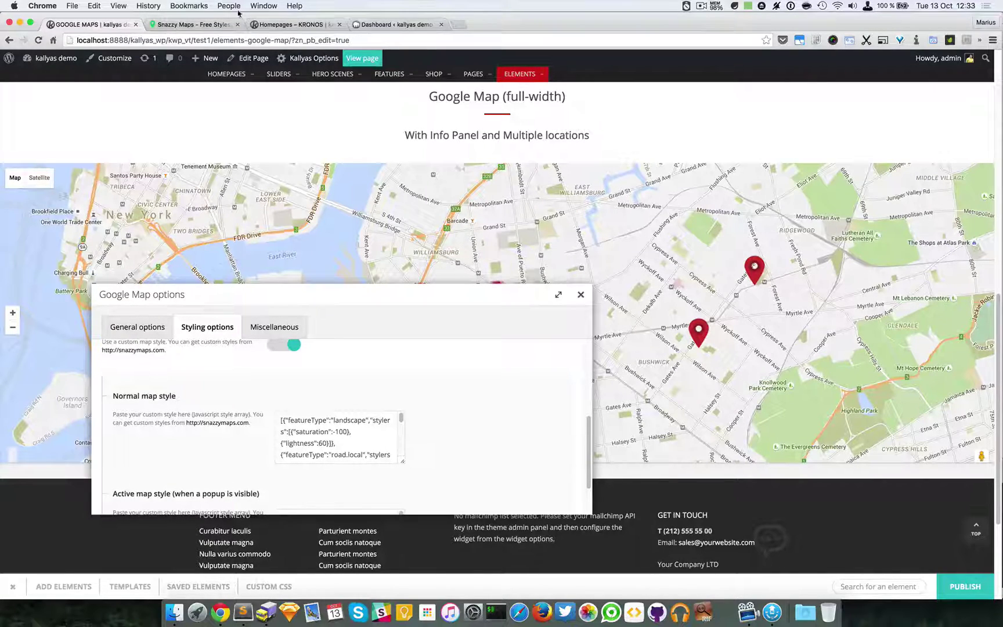
{"action": "left_click", "coordinate": [165, 23]}
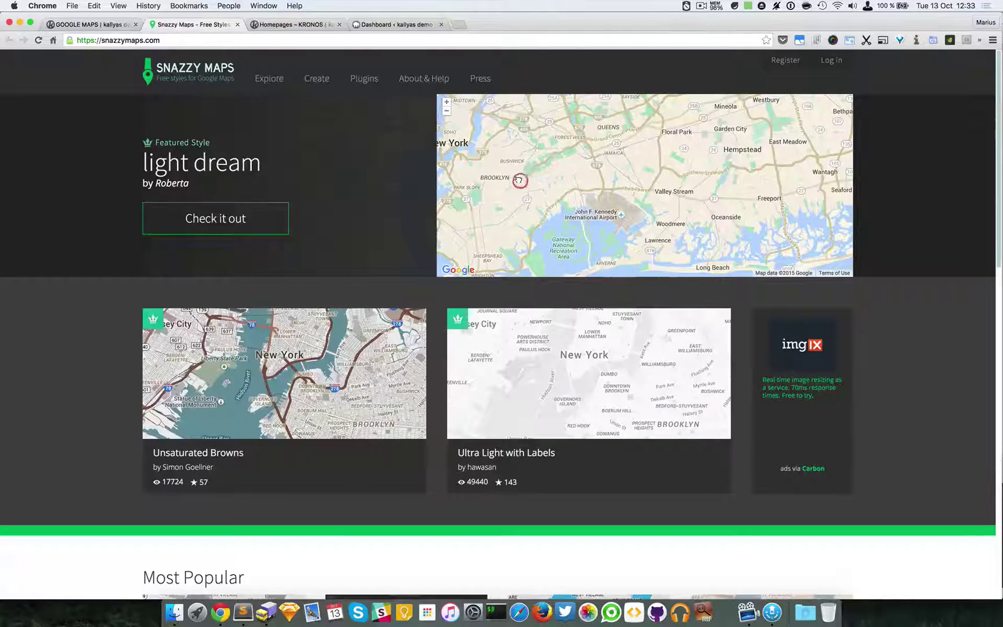
{"action": "left_click", "coordinate": [227, 215]}
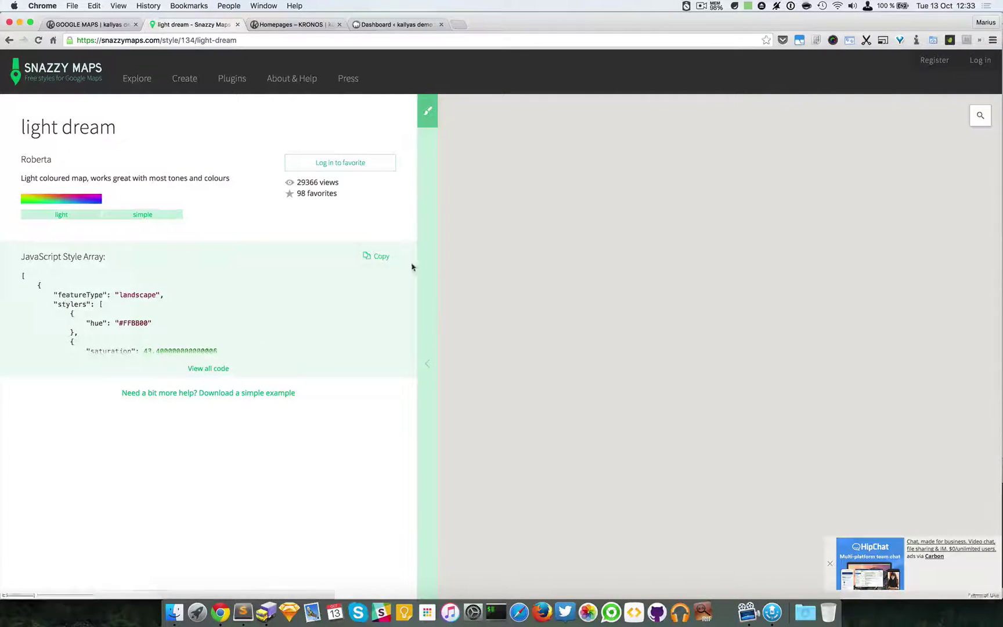
{"action": "left_click", "coordinate": [376, 265]}
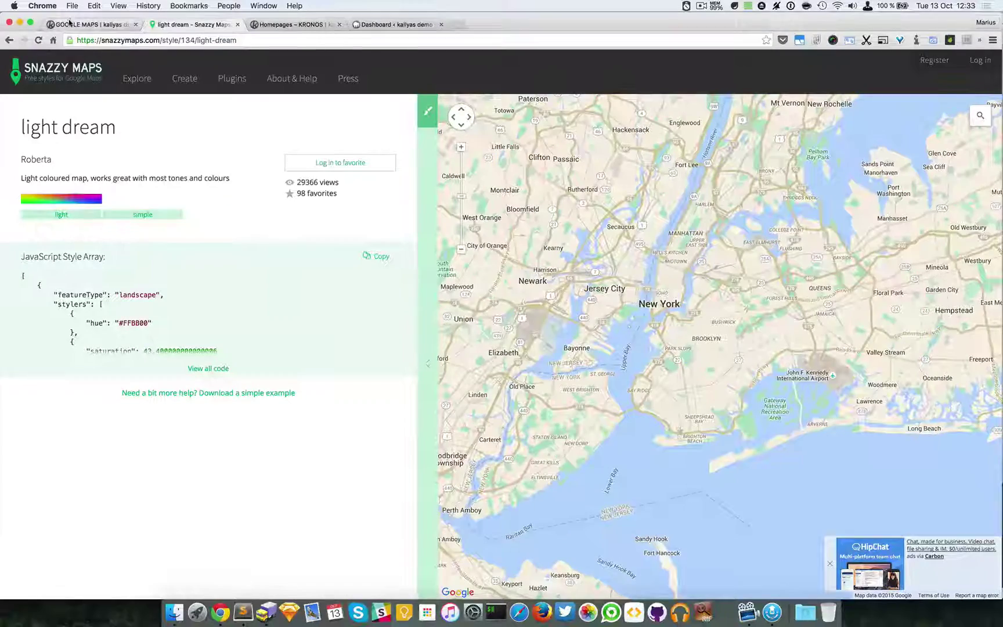
Replace the Normal map style code with the copied light dream array, then select the Active map style field
{"action": "left_click", "coordinate": [88, 24]}
{"action": "left_click", "coordinate": [336, 432]}
{"action": "triple_click", "coordinate": [336, 432]}
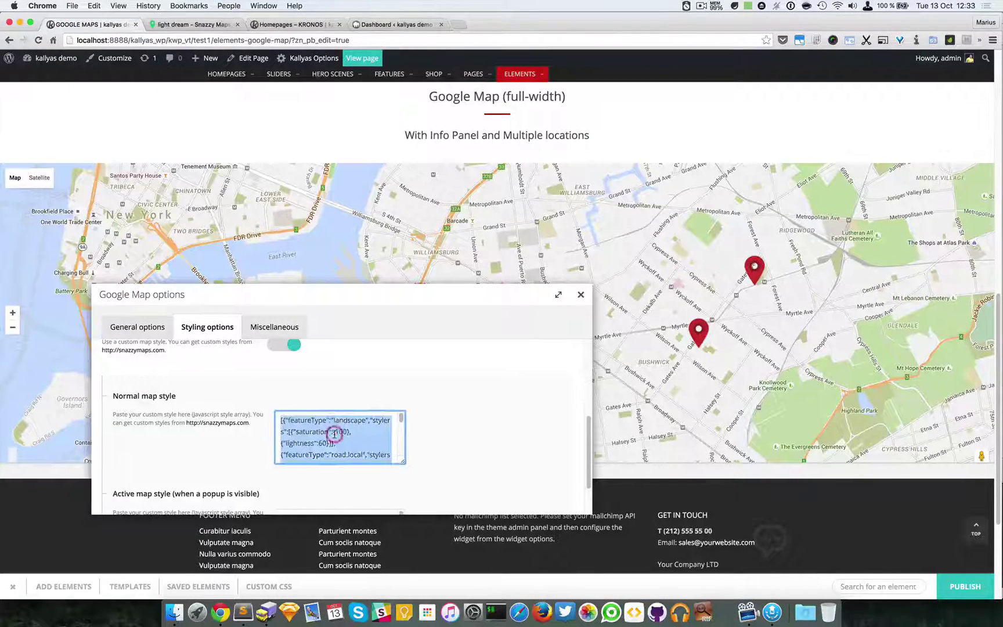
{"action": "right_click", "coordinate": [336, 432]}
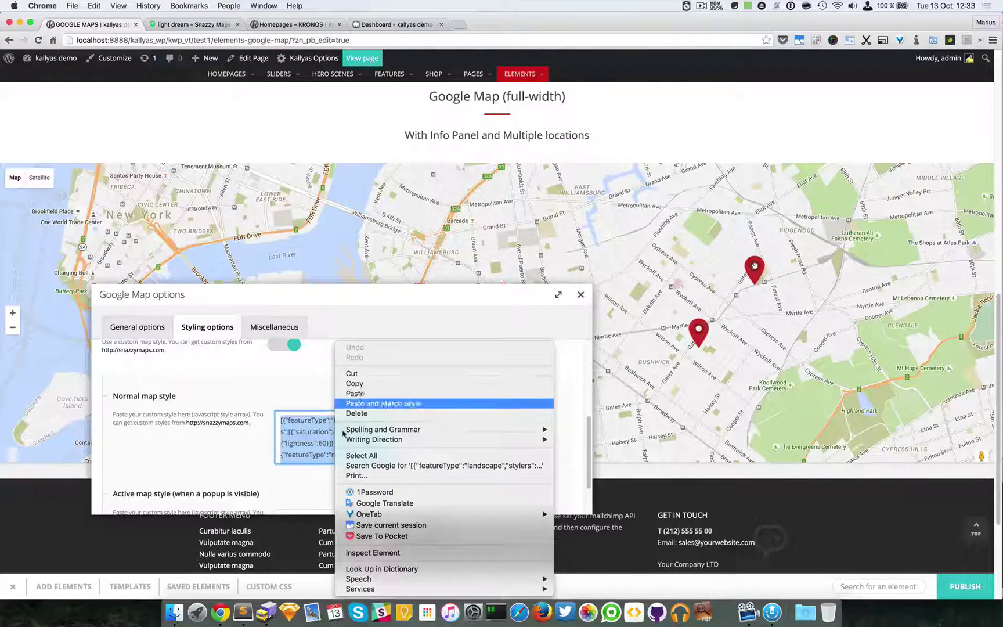
{"action": "left_click", "coordinate": [361, 403]}
{"action": "scroll", "coordinate": [516, 432], "scroll_direction": "down", "scroll_amount": 2}
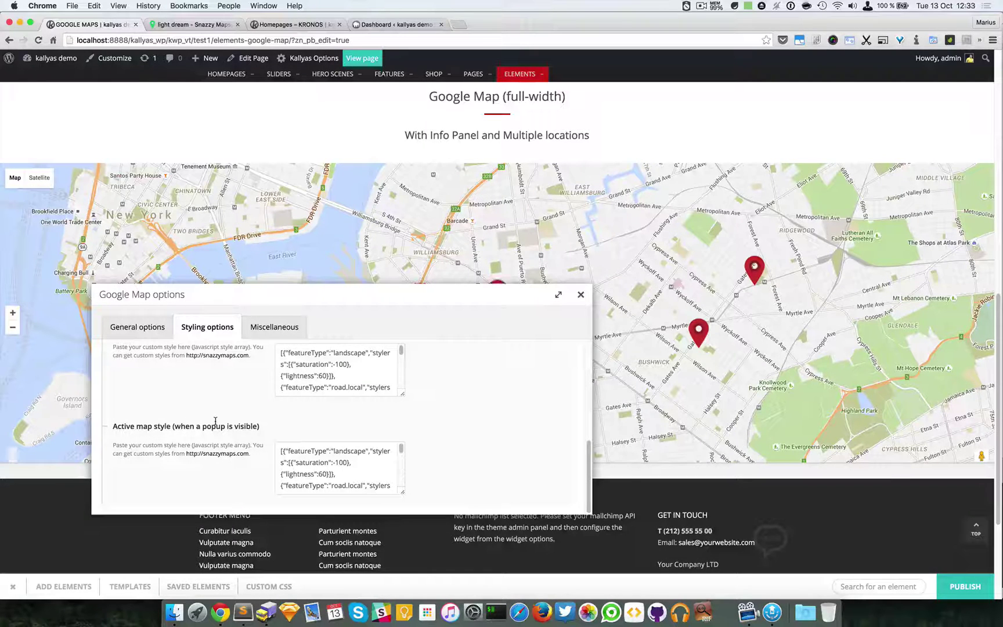
{"action": "left_click", "coordinate": [330, 457]}
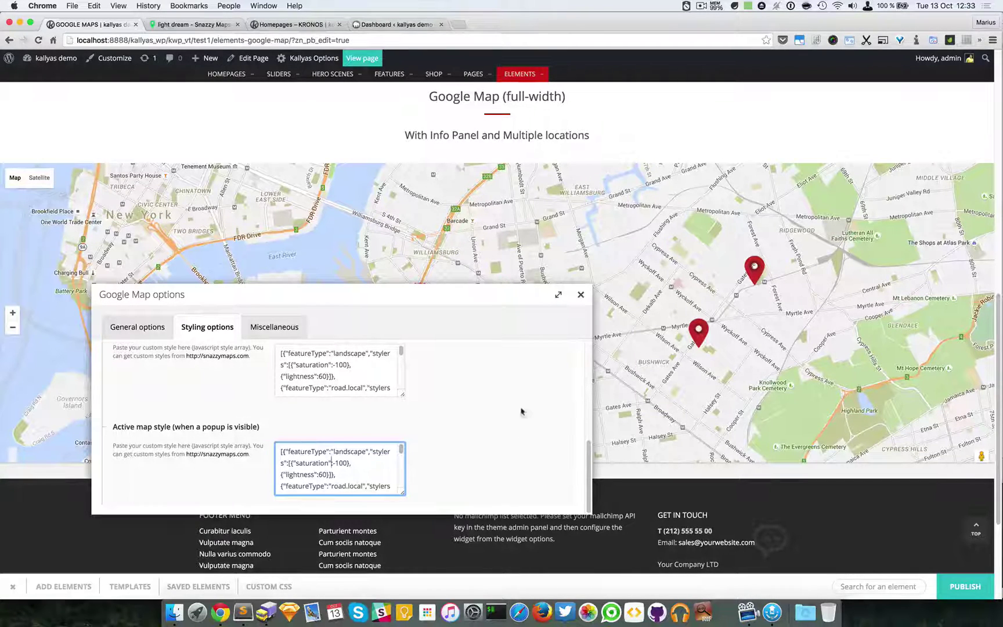
Review Miscellaneous settings, keeping mousewheel zoom off and language at browser default, then return to General options
{"action": "left_click", "coordinate": [255, 329]}
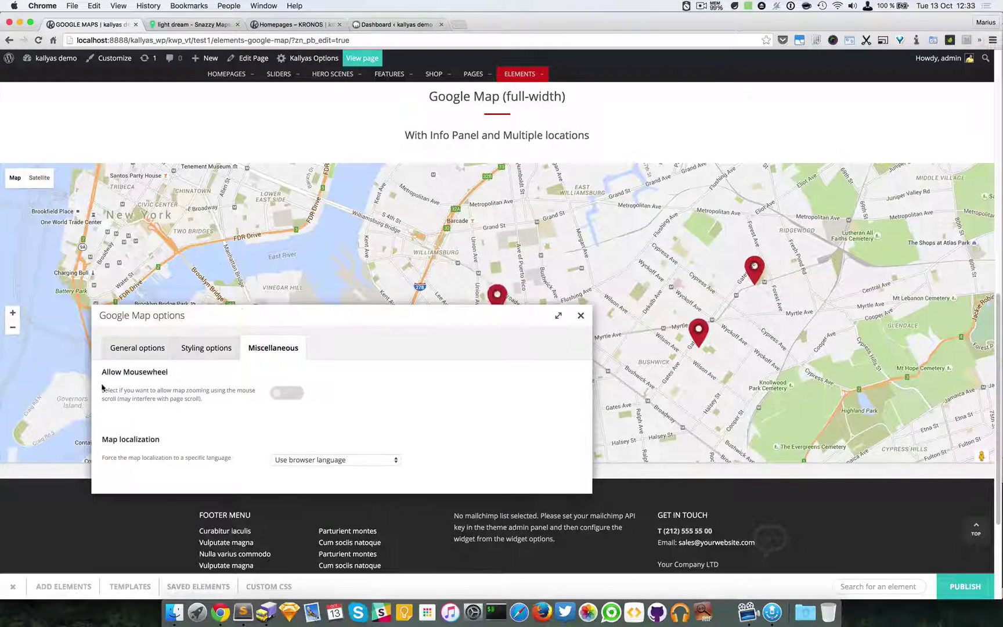
{"action": "left_click_drag", "start_coordinate": [312, 323], "coordinate": [392, 330]}
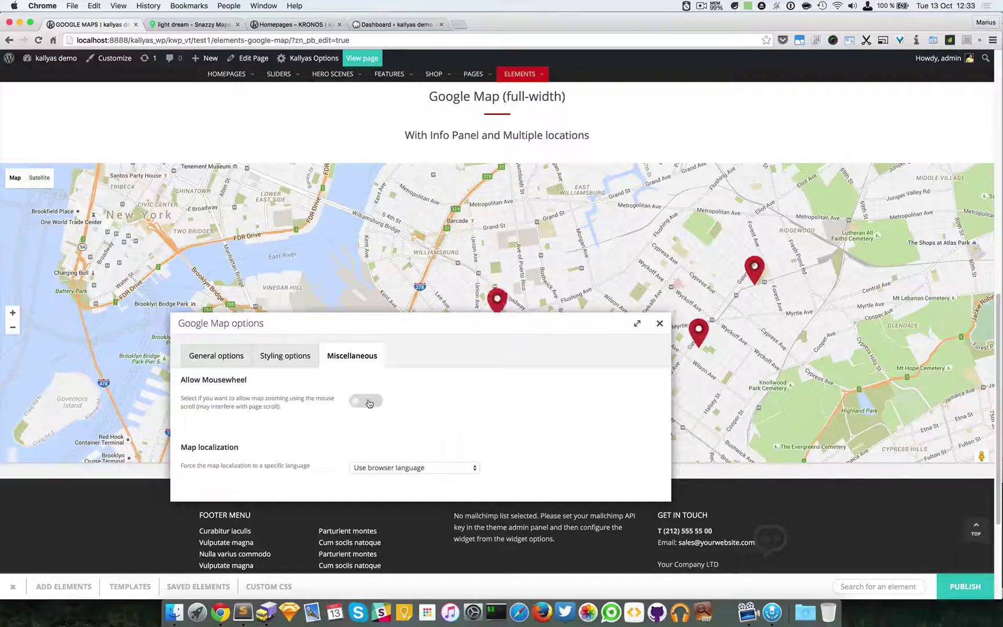
{"action": "scroll", "coordinate": [111, 313], "scroll_direction": "down", "scroll_amount": 1}
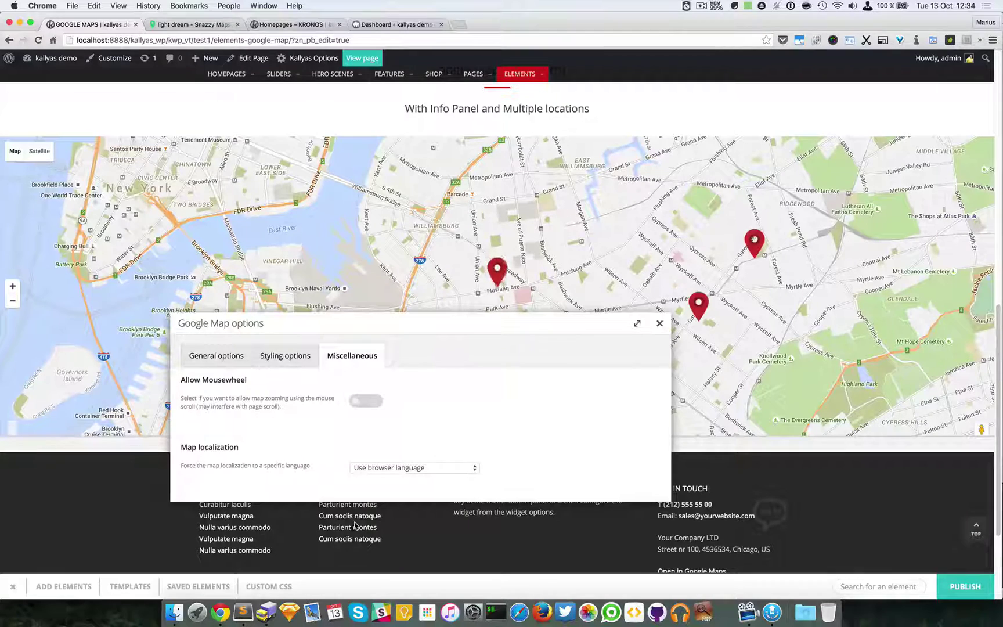
{"action": "left_click", "coordinate": [416, 467]}
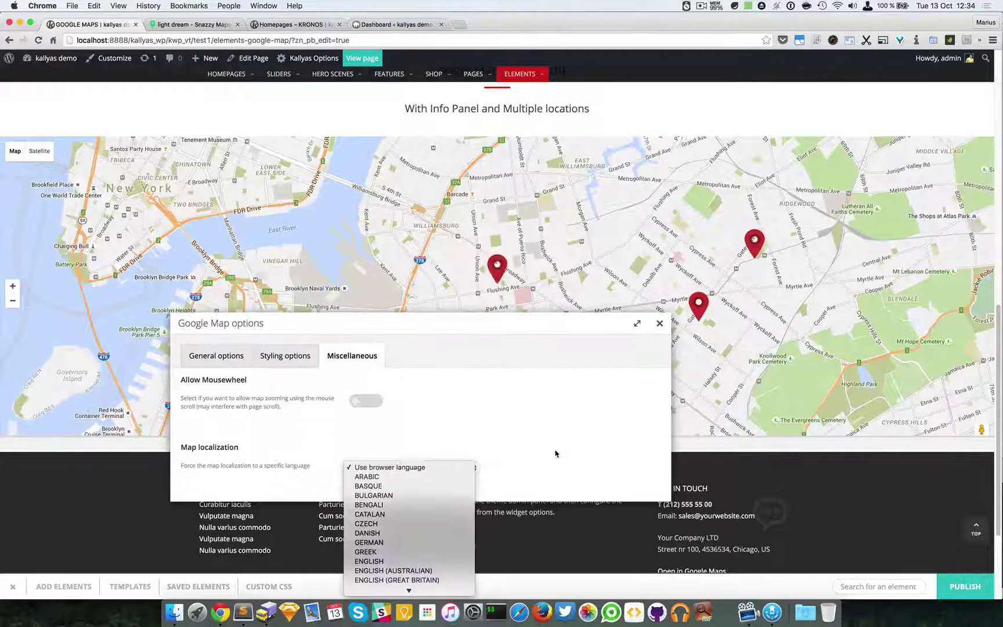
{"action": "left_click", "coordinate": [518, 434]}
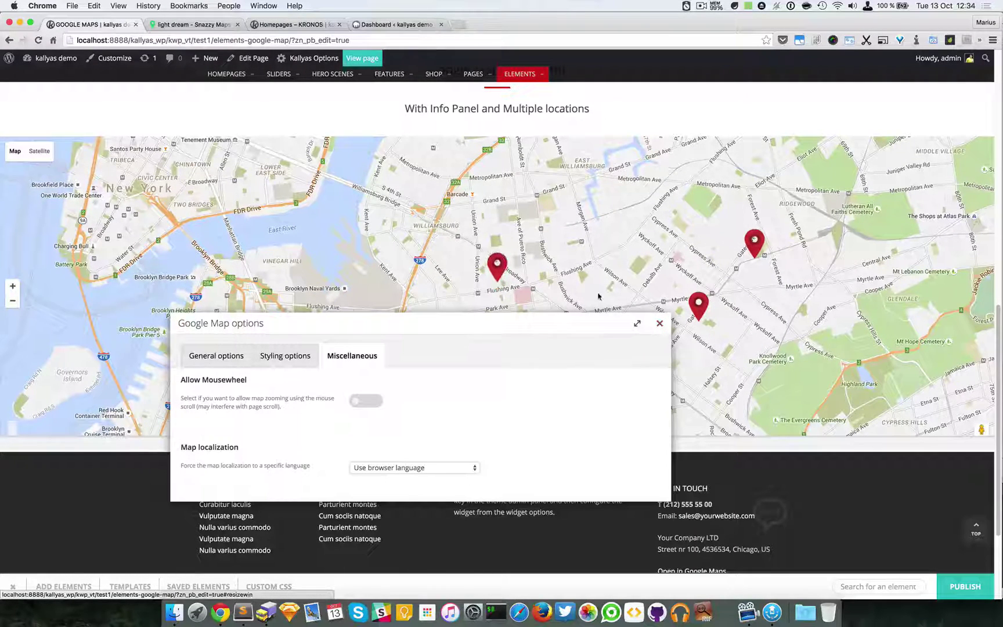
{"action": "left_click", "coordinate": [215, 355]}
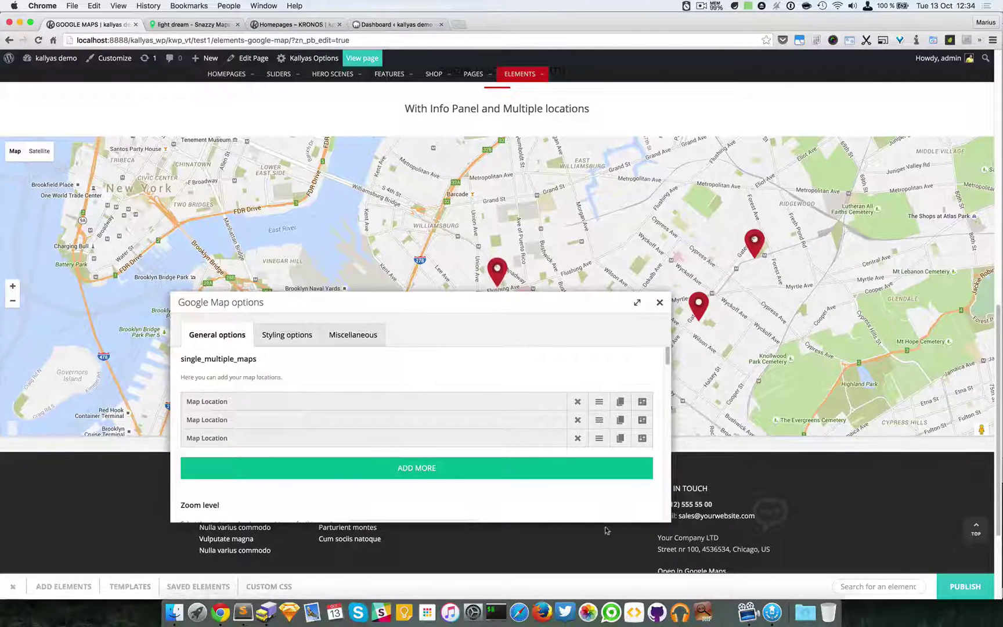
{"action": "scroll", "coordinate": [587, 439], "scroll_direction": "down", "scroll_amount": 3}
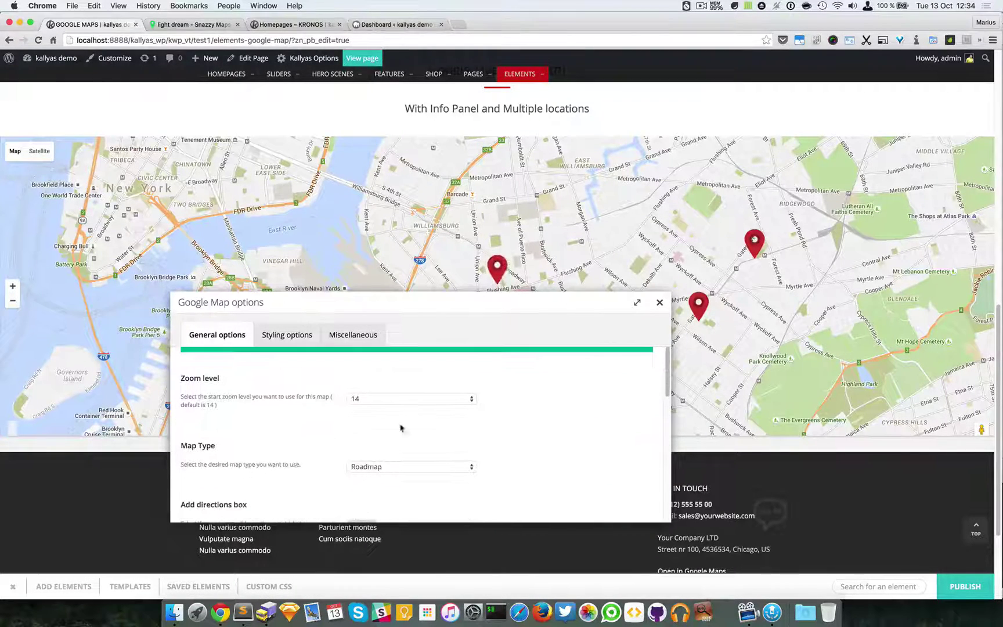
{"action": "scroll", "coordinate": [371, 430], "scroll_direction": "down", "scroll_amount": 2}
{"action": "scroll", "coordinate": [543, 420], "scroll_direction": "up", "scroll_amount": 5}
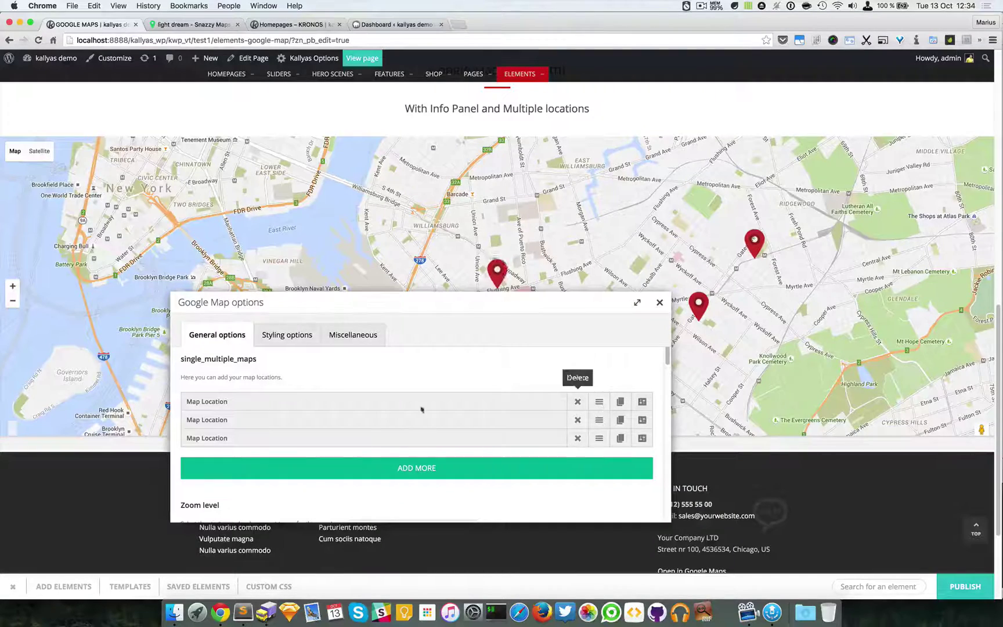
{"action": "left_click_drag", "start_coordinate": [452, 300], "coordinate": [539, 317]}
{"action": "left_click", "coordinate": [539, 317]}
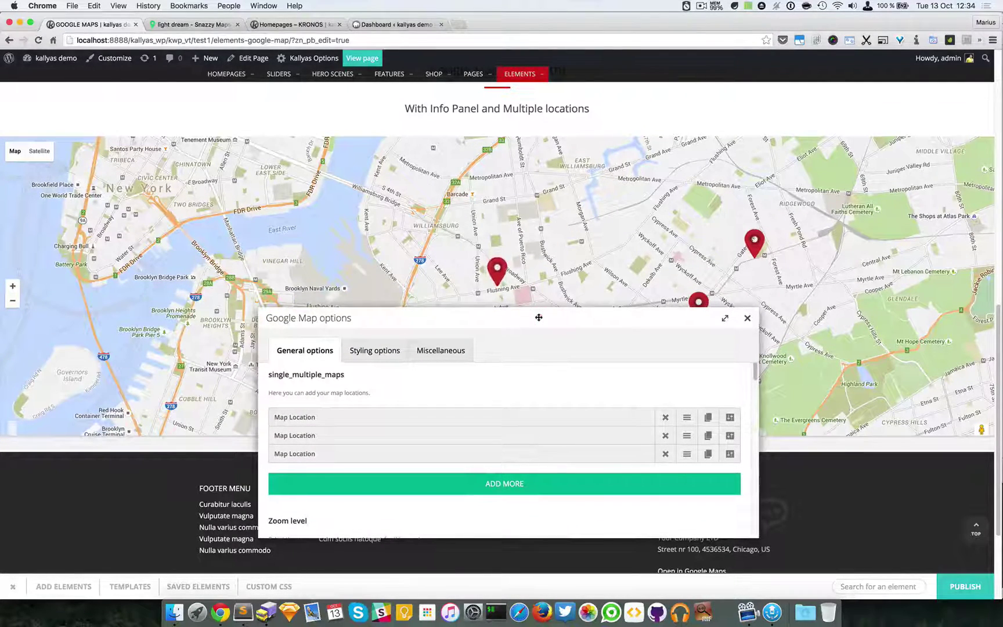